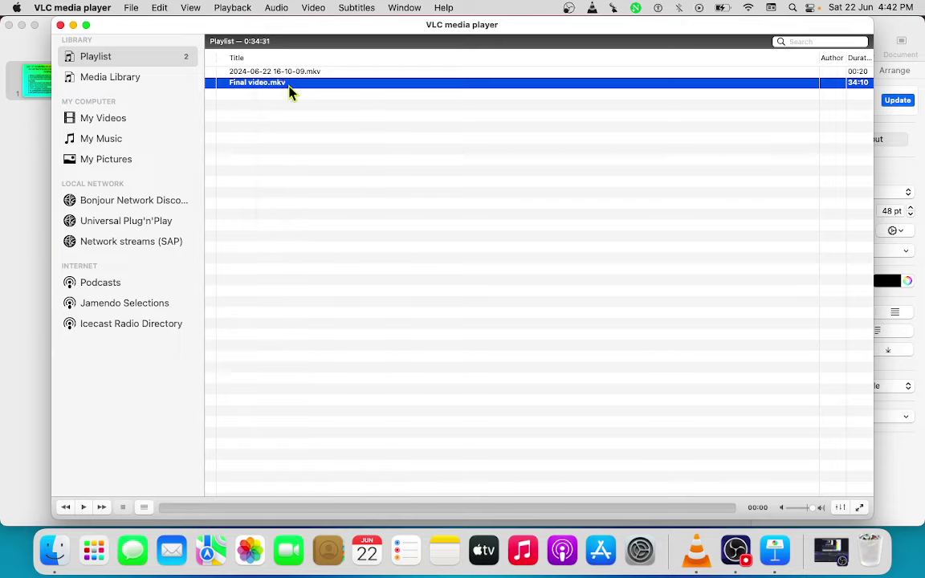
# - Play Final video.mkv in VLC and drag the seek bar back to its beginning
pyautogui.click(586, 207)
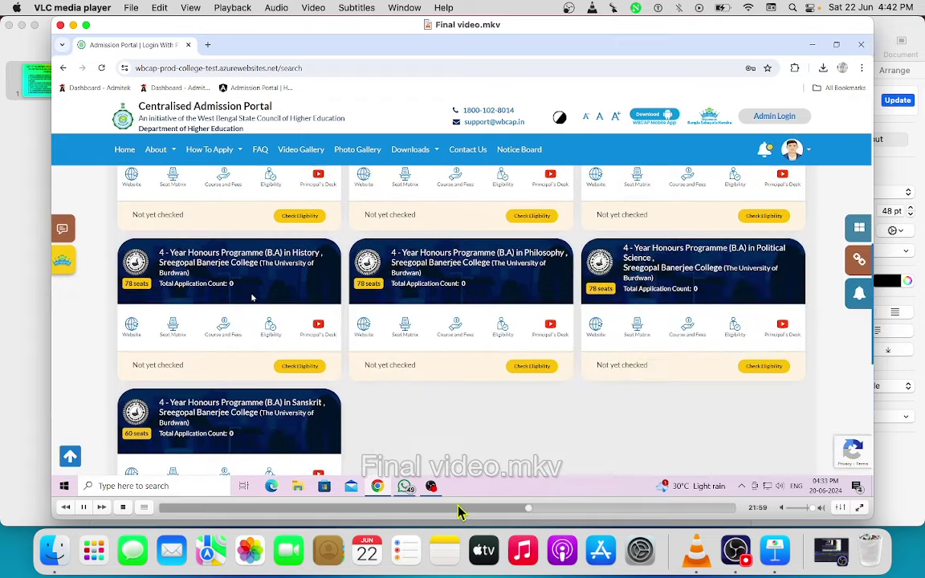
pyautogui.moveTo(460, 511); pyautogui.dragTo(157, 514)
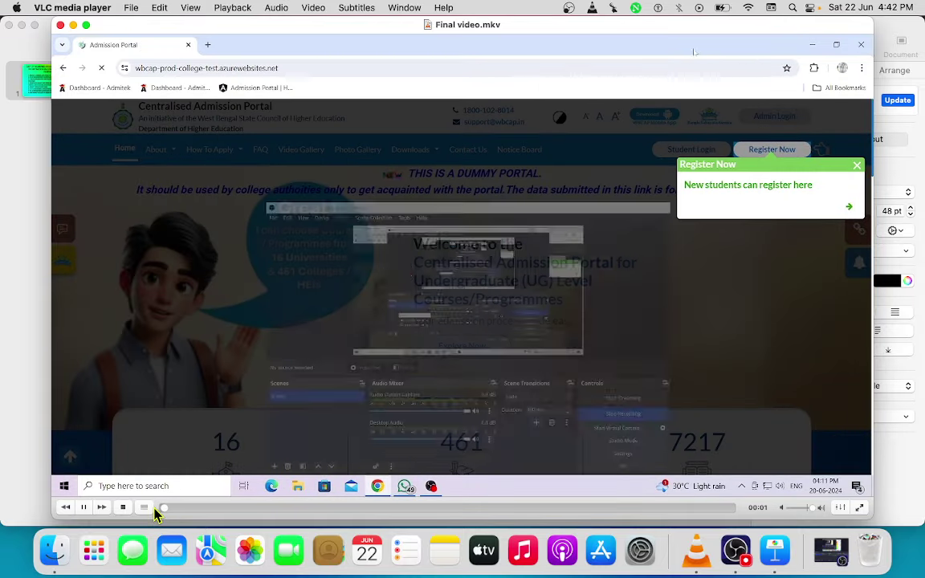
# - Finish the 10-digit mobile number and enter the applicant's e-mail address on registration Step 1
pyautogui.click(860, 511)
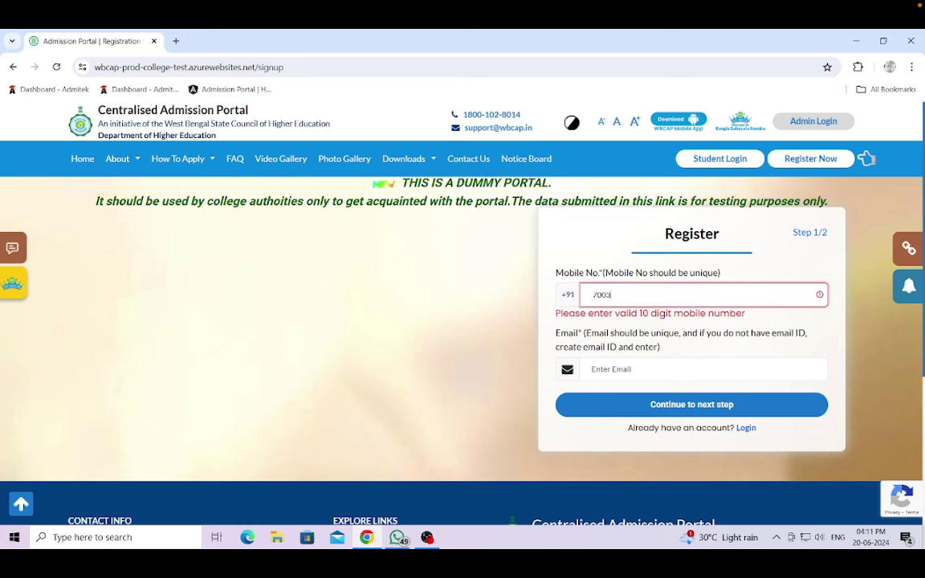
pyautogui.write('456223')
pyautogui.click(642, 356)
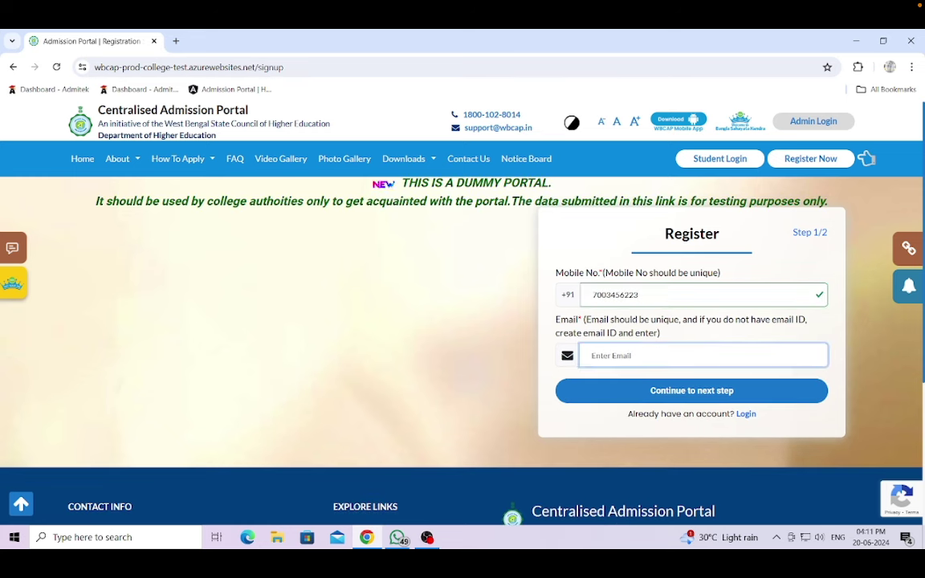
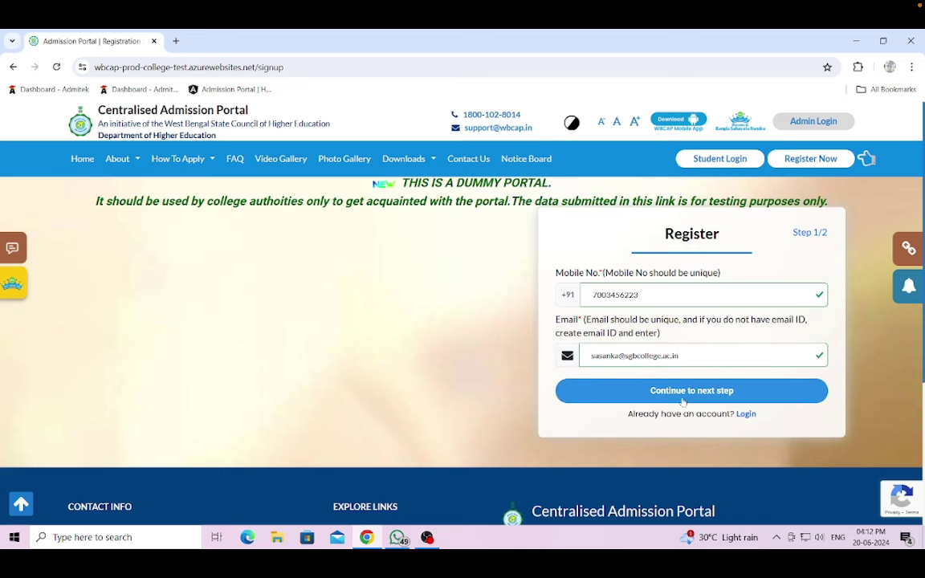
# - Continue to the Personal Information step and enter the applicant's first and last name
pyautogui.click(684, 398)
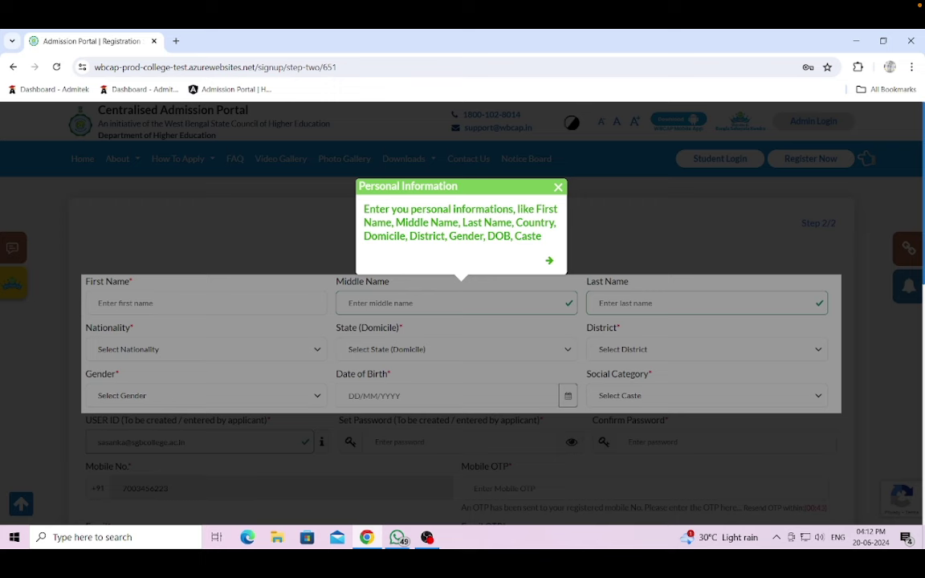
pyautogui.click(501, 168)
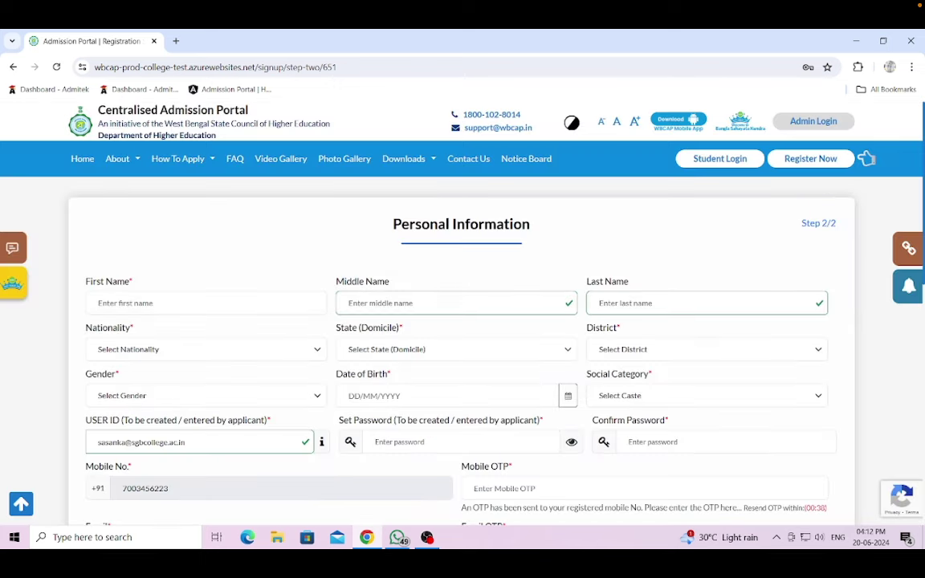
pyautogui.click(201, 302)
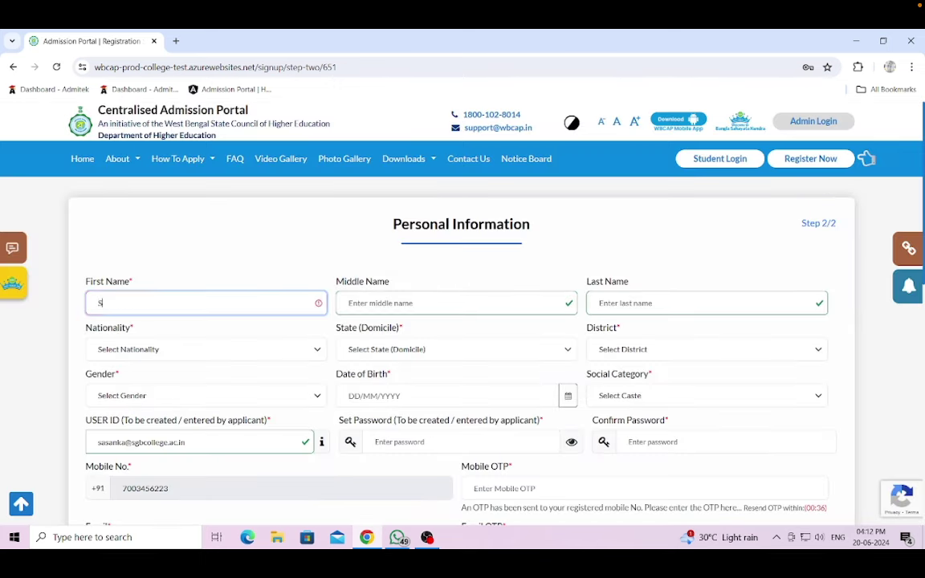
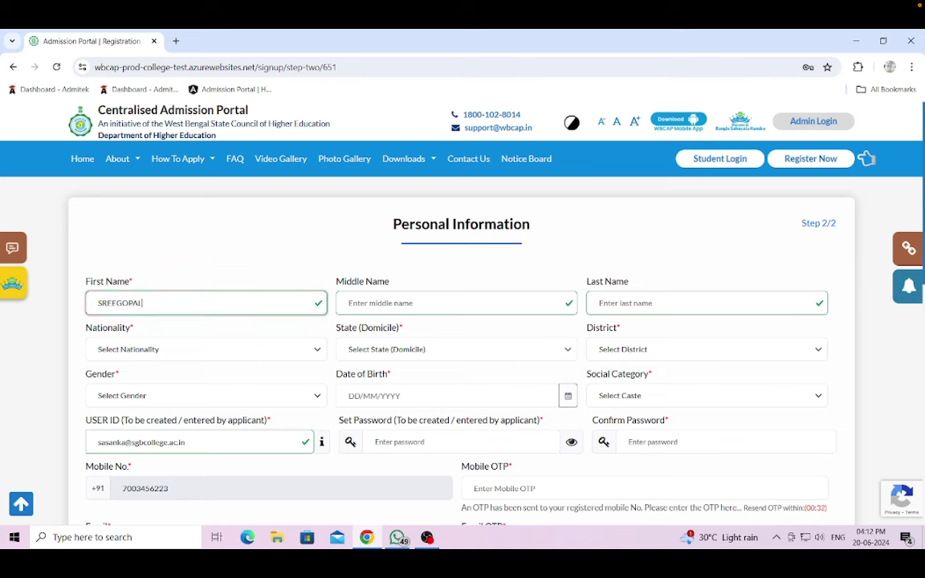
pyautogui.click(600, 303)
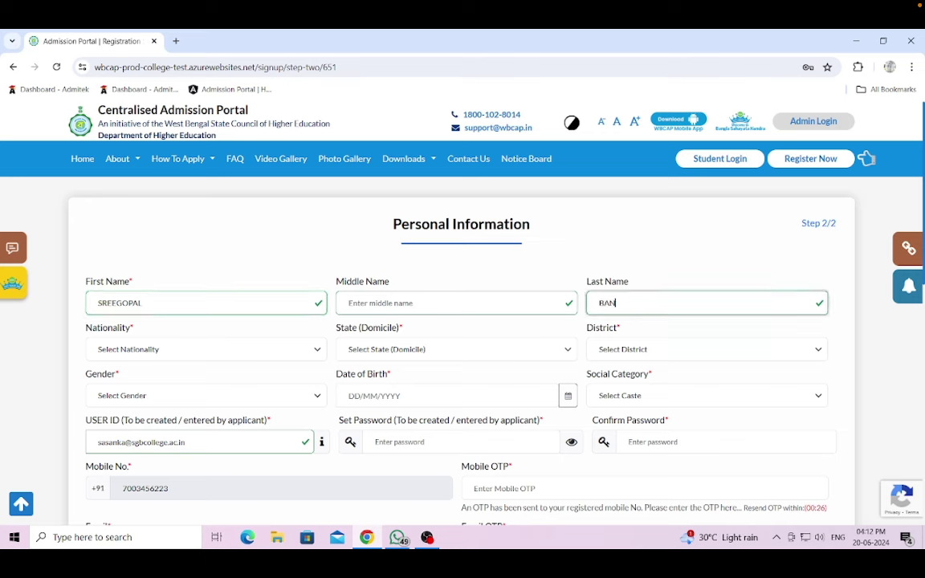
# - Set nationality to Indian, domicile state to West Bengal and district to Hooghly
pyautogui.click(306, 352)
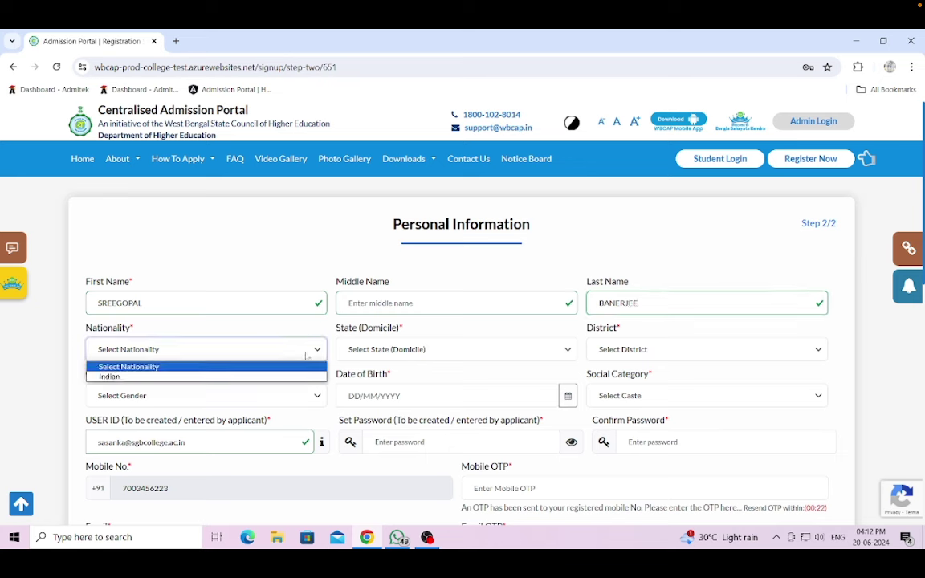
pyautogui.click(201, 376)
pyautogui.click(423, 352)
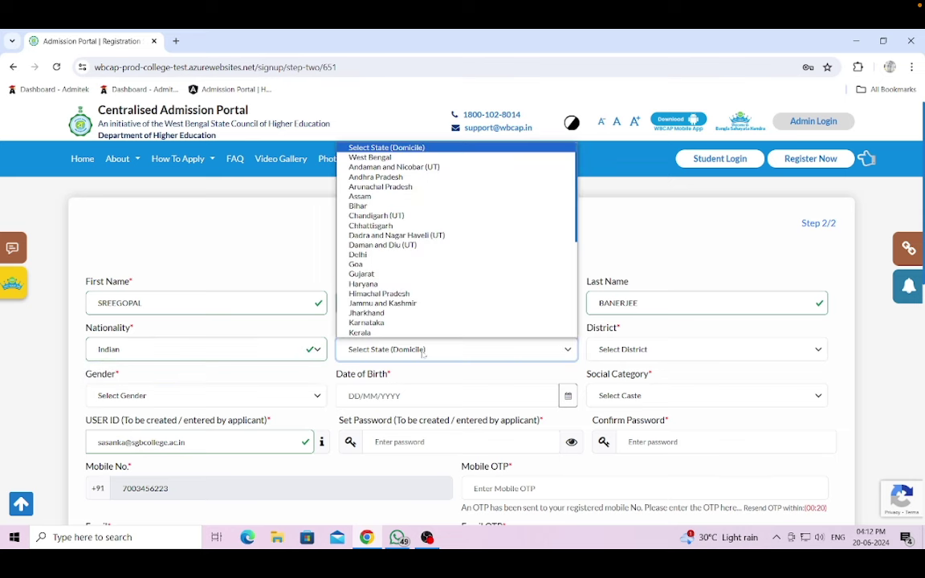
pyautogui.click(371, 157)
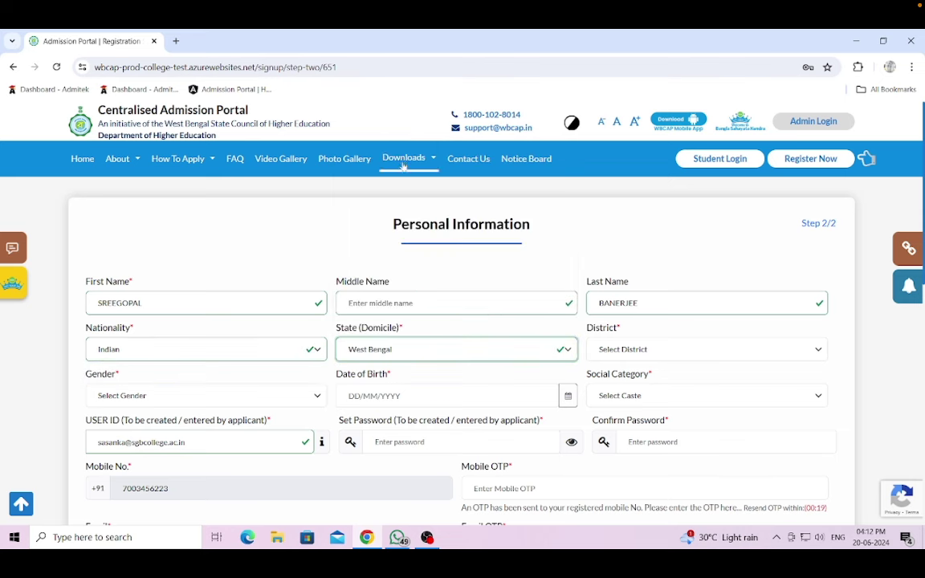
pyautogui.click(665, 350)
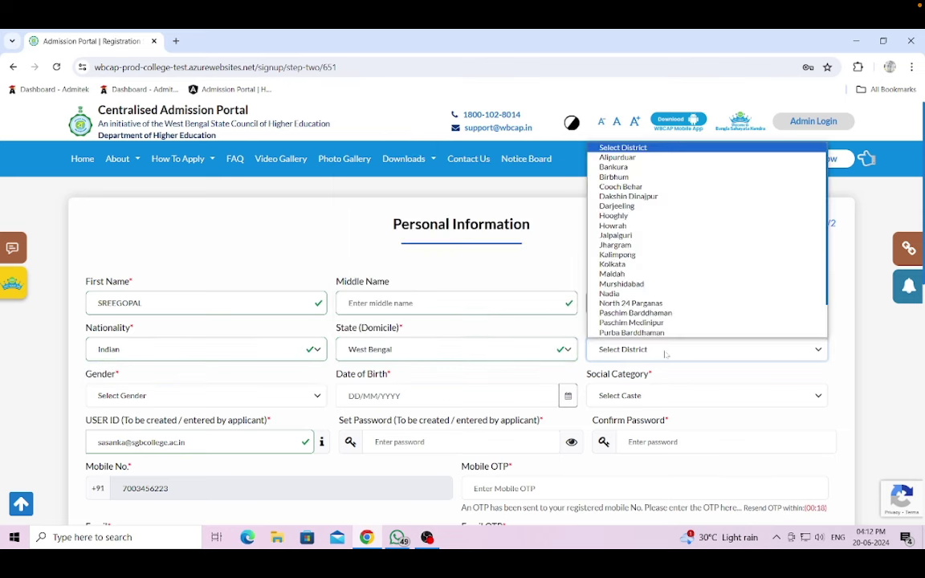
pyautogui.click(627, 217)
pyautogui.scroll(-3, 302, 320)
pyautogui.moveTo(317, 315)
pyautogui.click(227, 274)
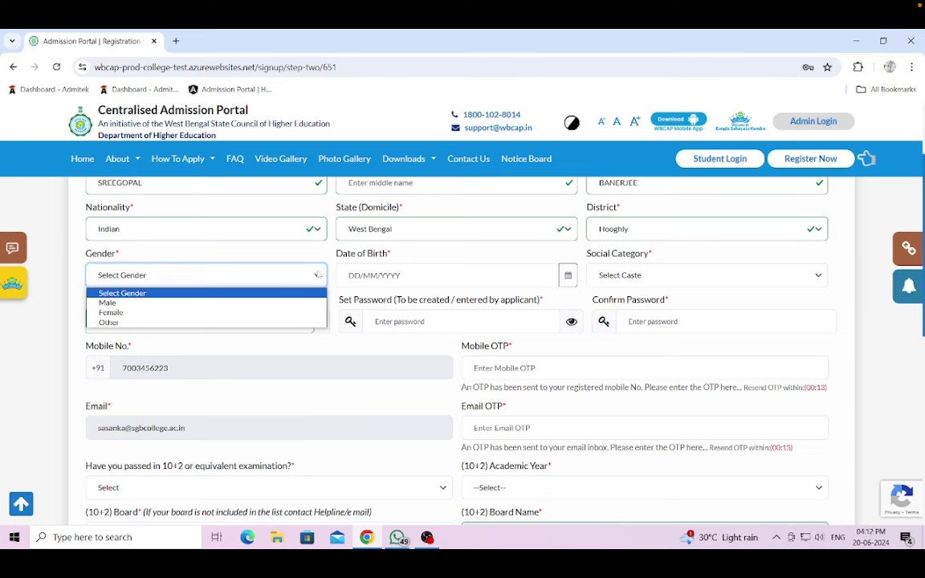
pyautogui.click(231, 303)
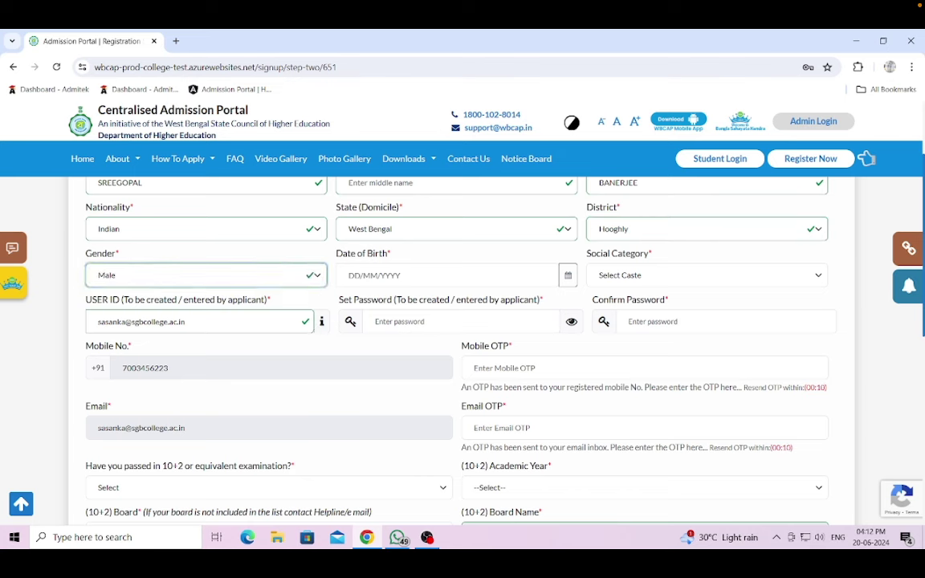
pyautogui.click(353, 275)
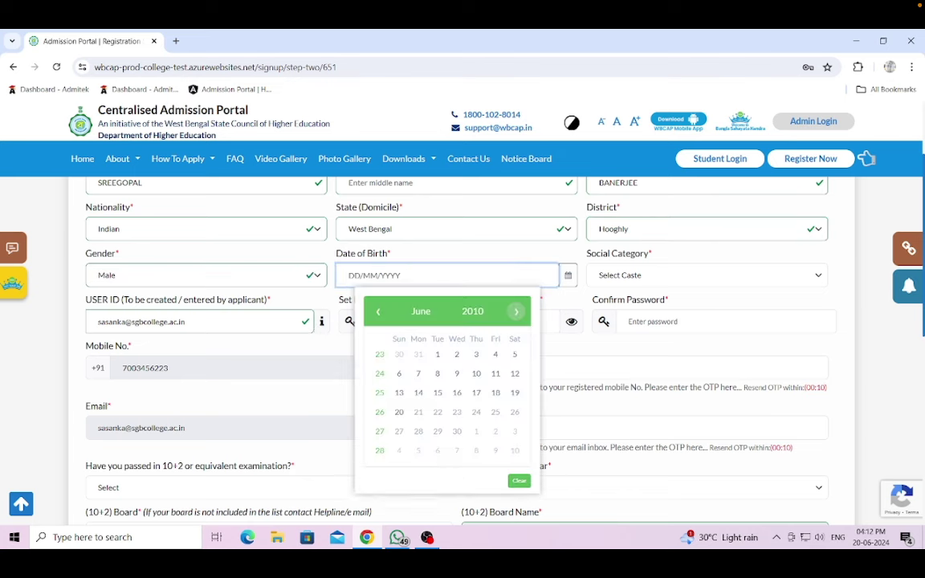
pyautogui.click(437, 392)
pyautogui.click(647, 274)
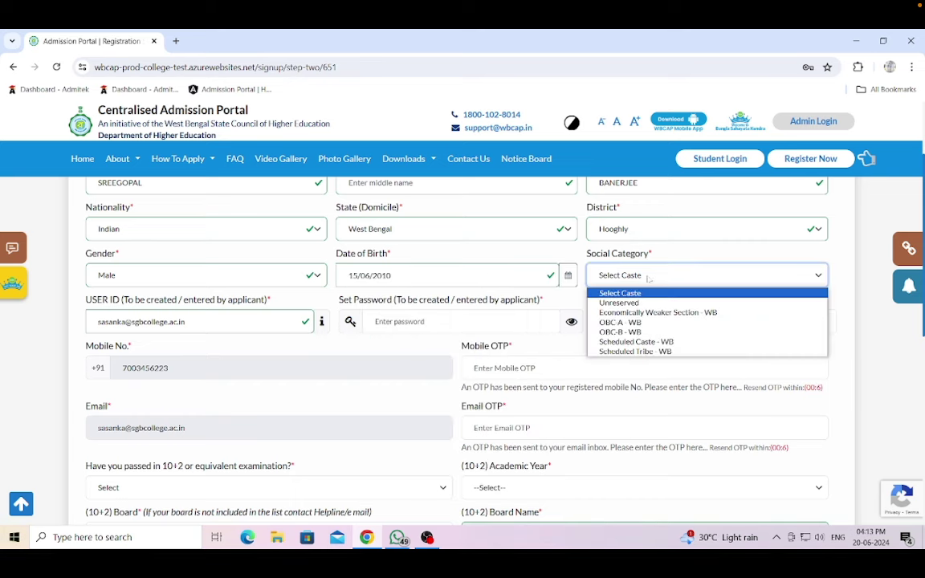
pyautogui.click(642, 306)
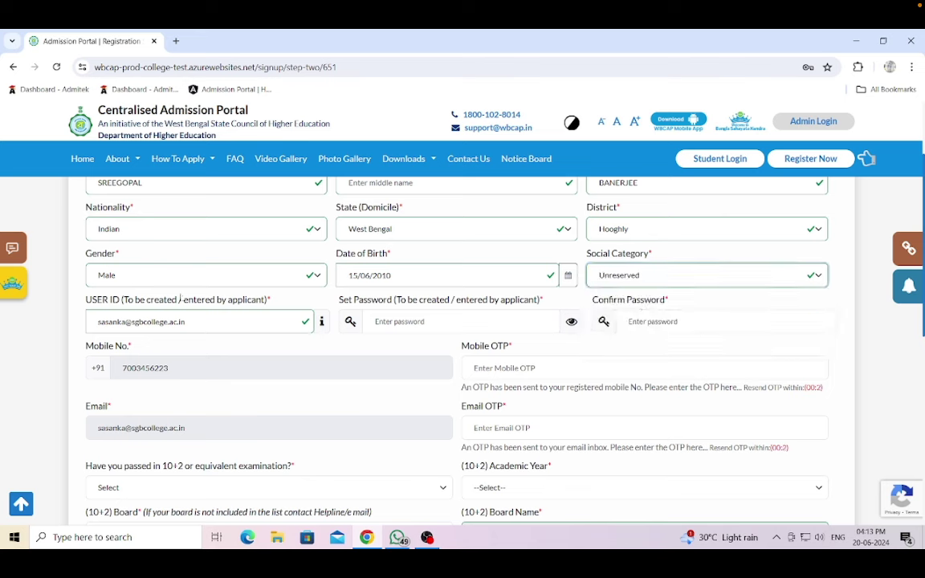
# - Type the account password in Set Password and repeat it in Confirm Password
pyautogui.click(462, 321)
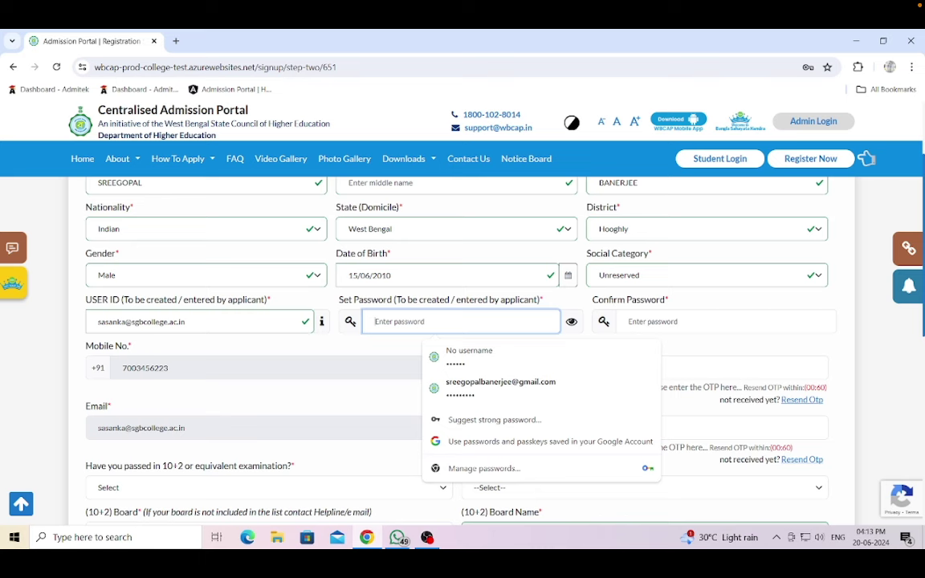
pyautogui.write('••••')
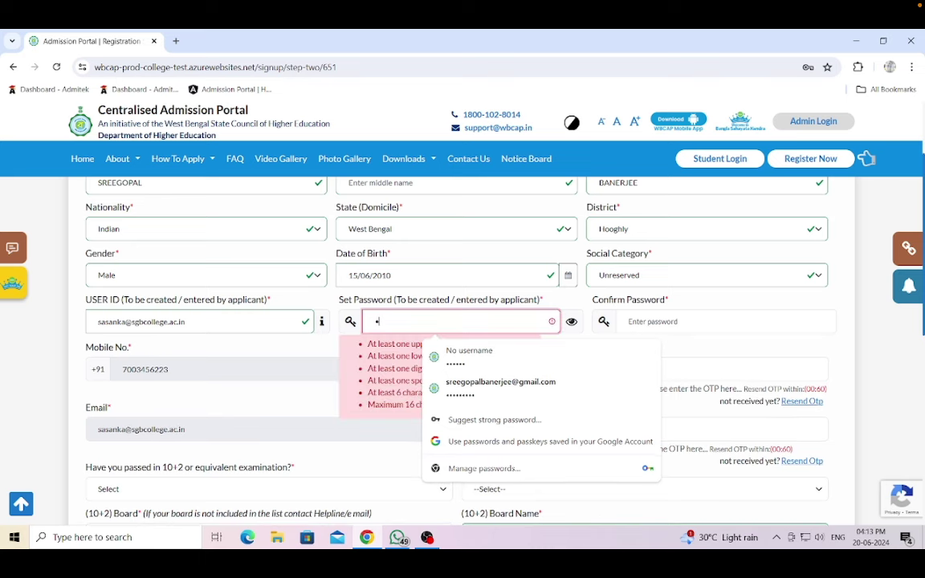
pyautogui.write('••••')
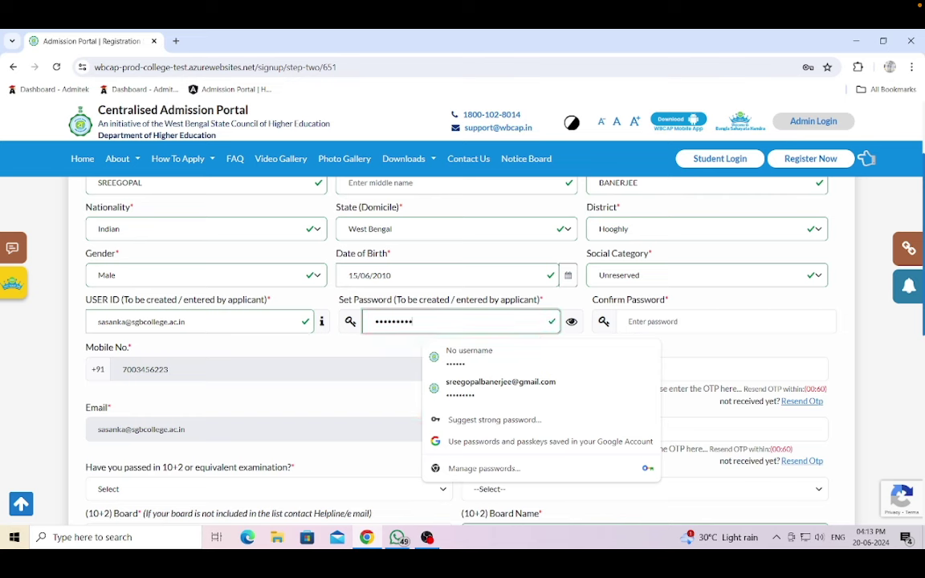
pyautogui.click(722, 322)
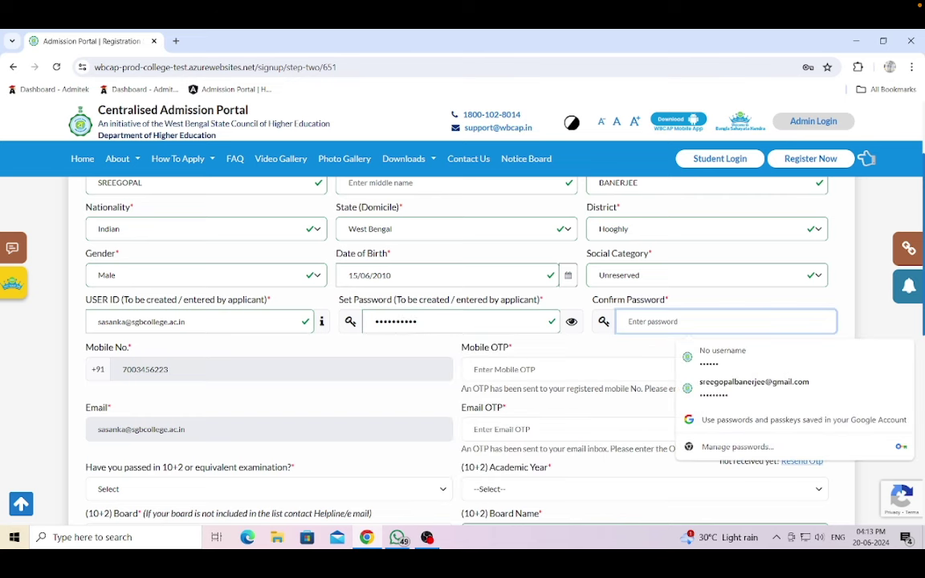
pyautogui.write('••••')
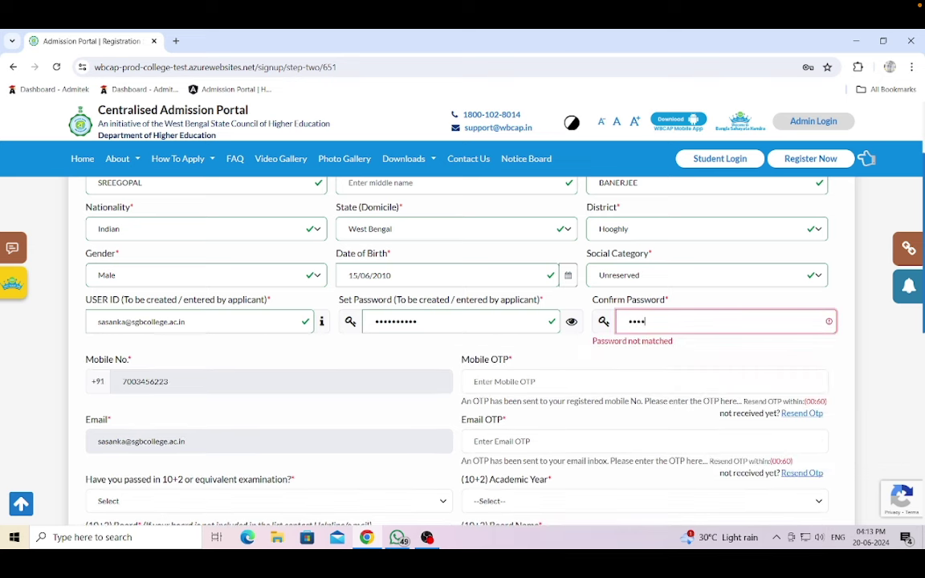
pyautogui.write('•••')
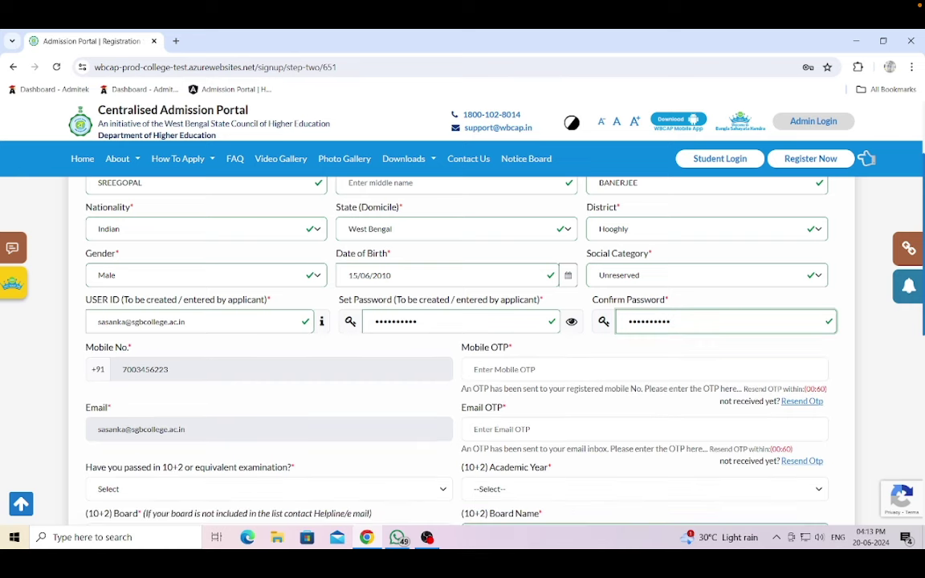
pyautogui.scroll(-2, 463, 353)
# - Enter the verification codes received for the mobile number and e-mail
pyautogui.click(642, 249)
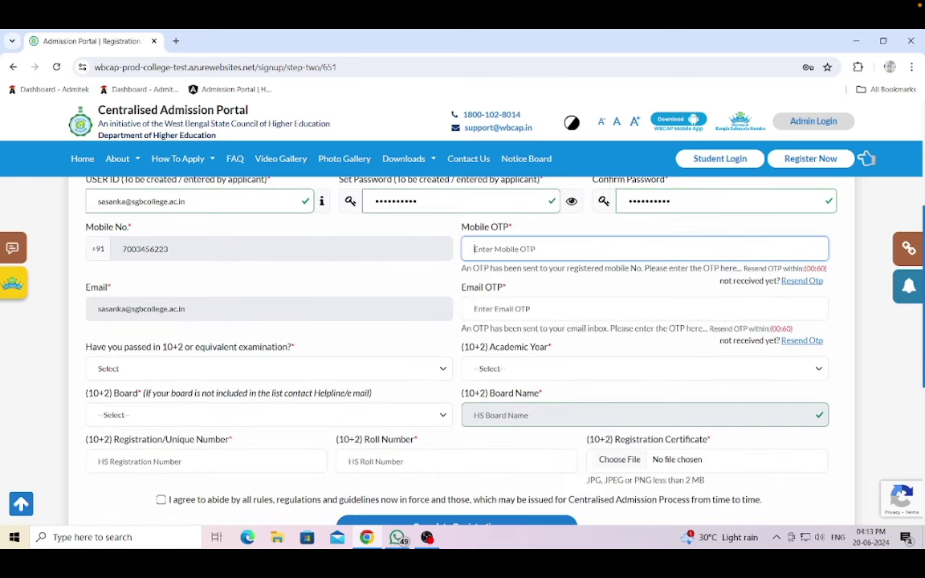
pyautogui.write('666666')
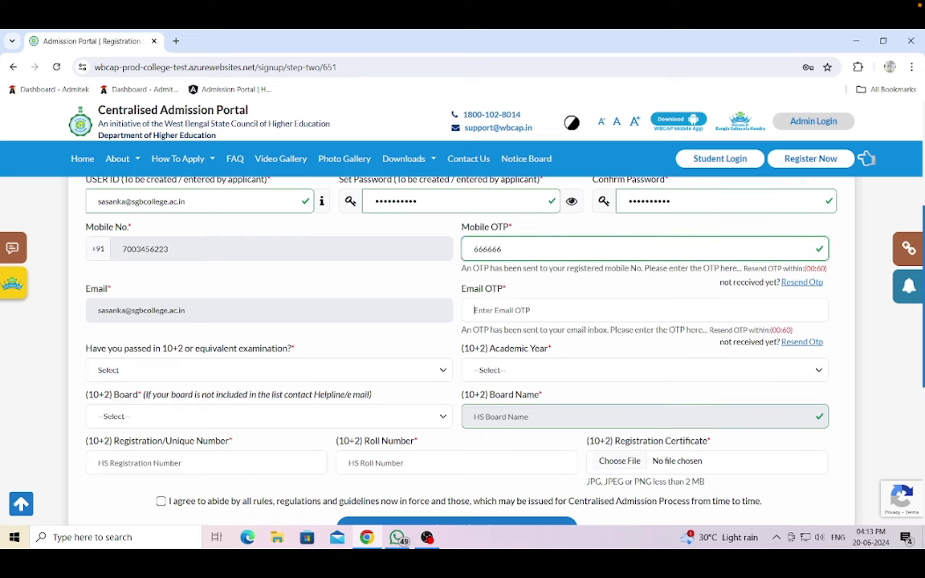
pyautogui.click(642, 310)
pyautogui.write('666666')
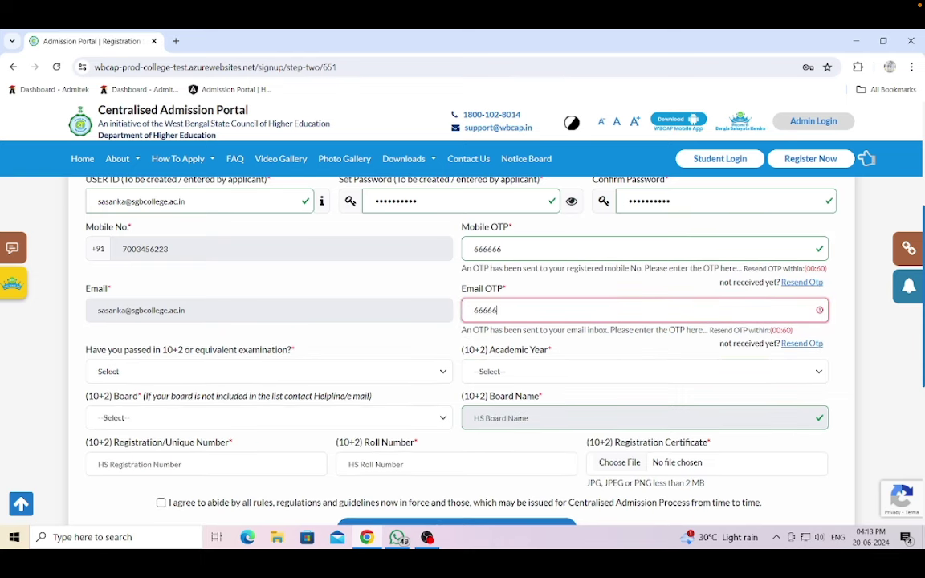
pyautogui.scroll(-1, 462, 346)
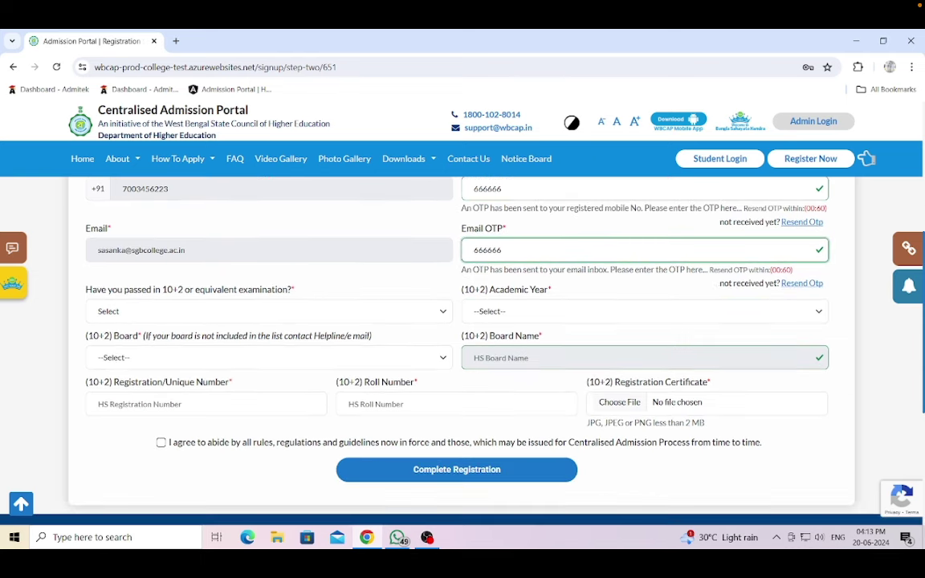
# - Answer YES to 10+2 passed, year 2024, board West Bengal Council Of Higher Secondary Education
pyautogui.click(394, 311)
pyautogui.click(204, 348)
pyautogui.click(526, 312)
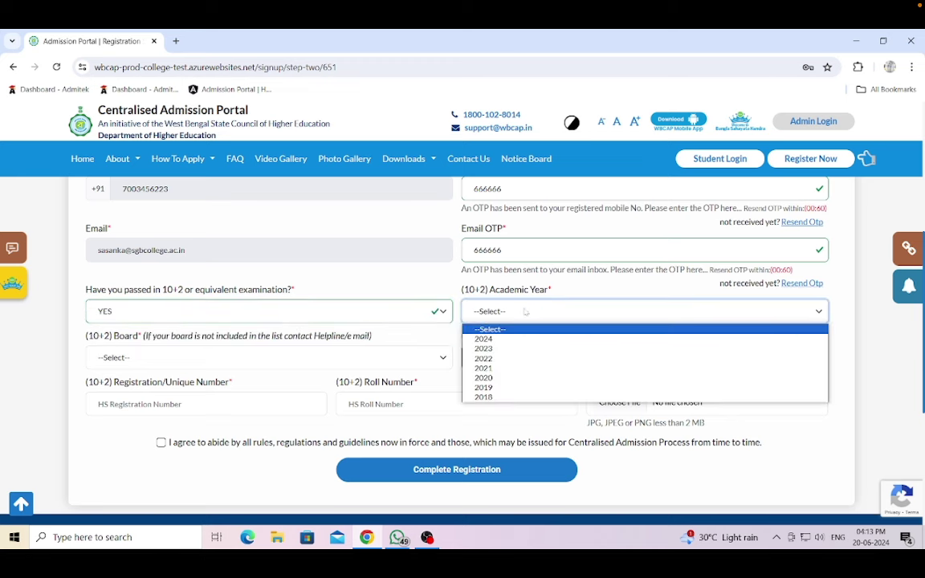
pyautogui.click(490, 339)
pyautogui.scroll(-2, 402, 322)
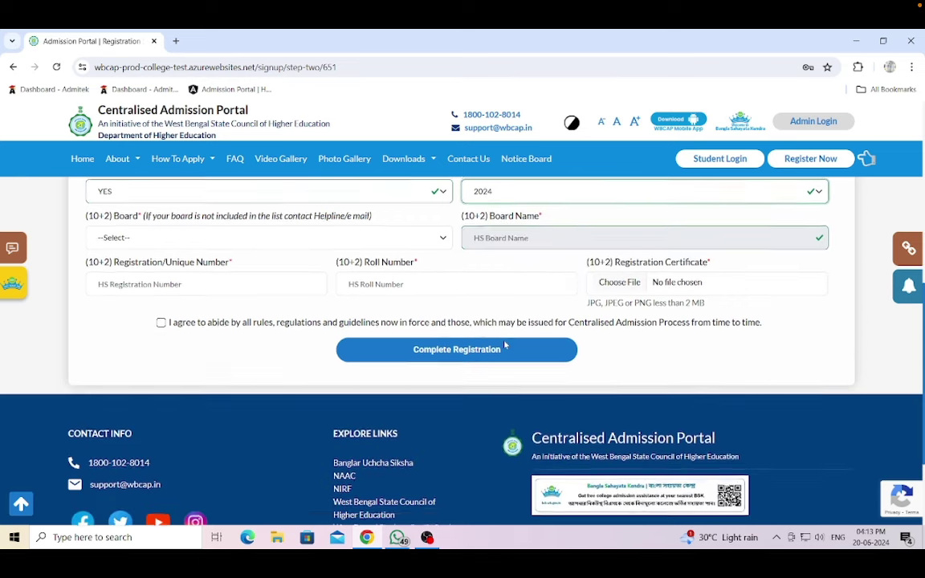
pyautogui.click(294, 236)
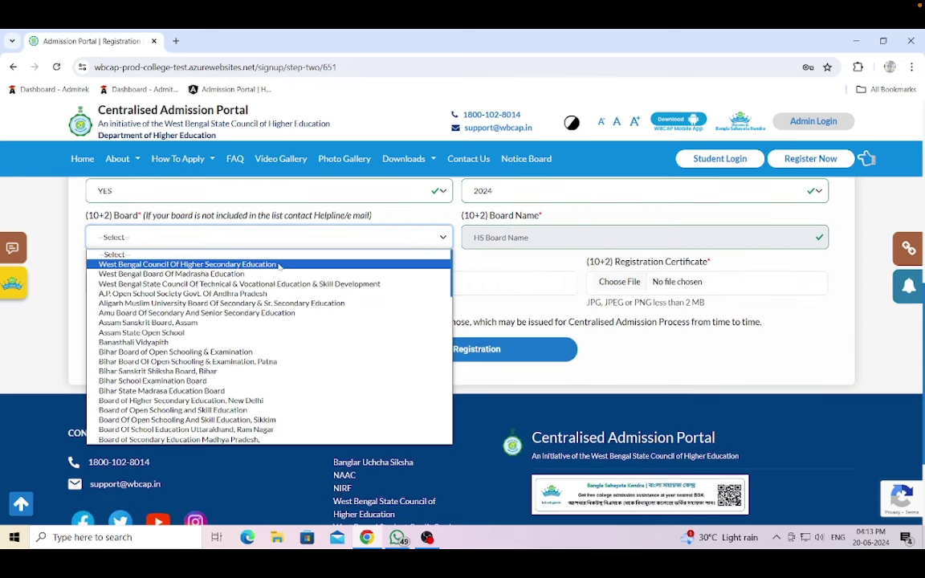
pyautogui.click(185, 264)
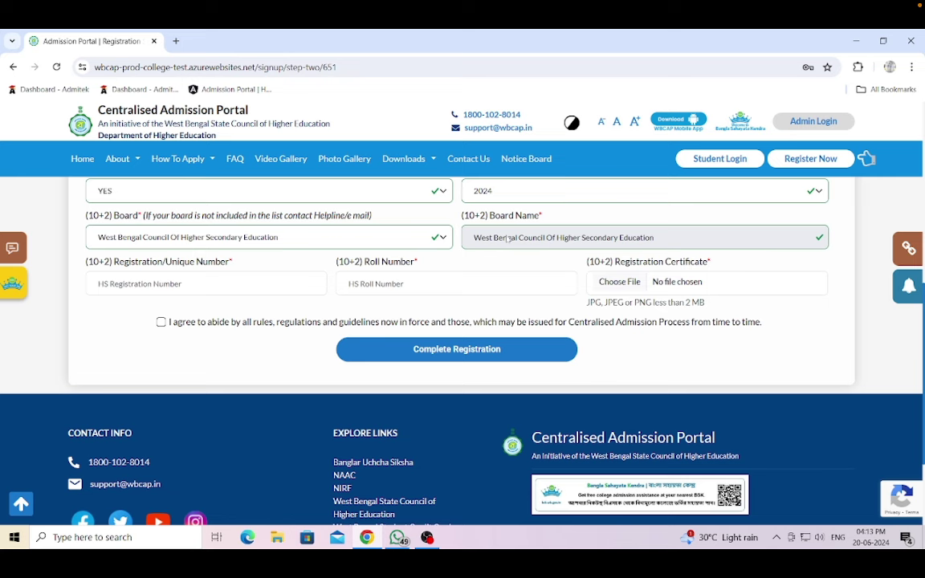
# - Fill in the applicant's 10+2 registration number and roll number
pyautogui.click(100, 284)
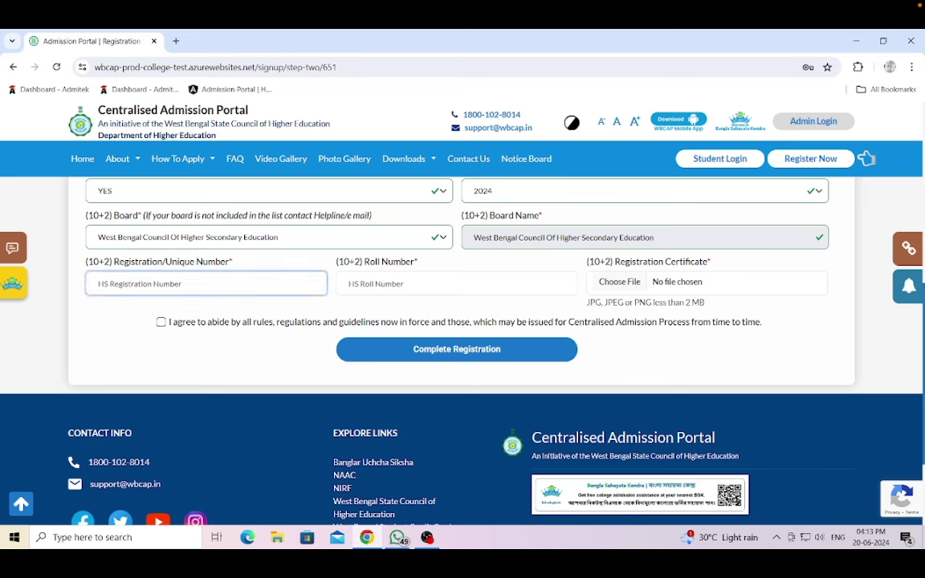
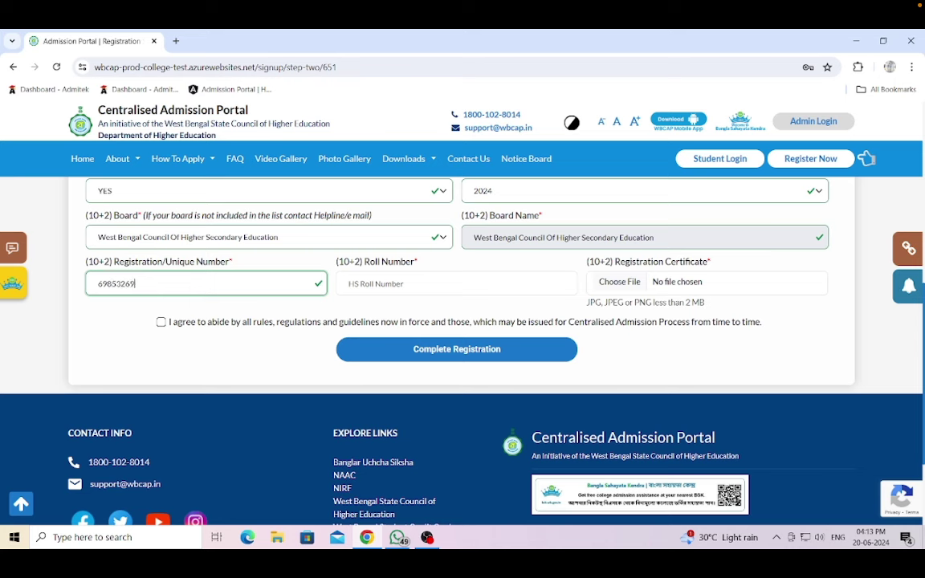
pyautogui.click(354, 283)
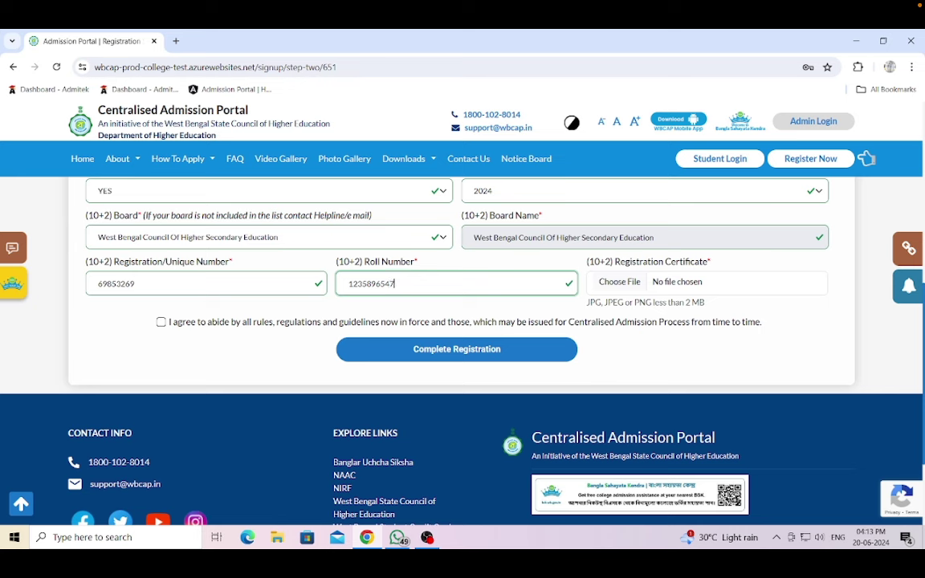
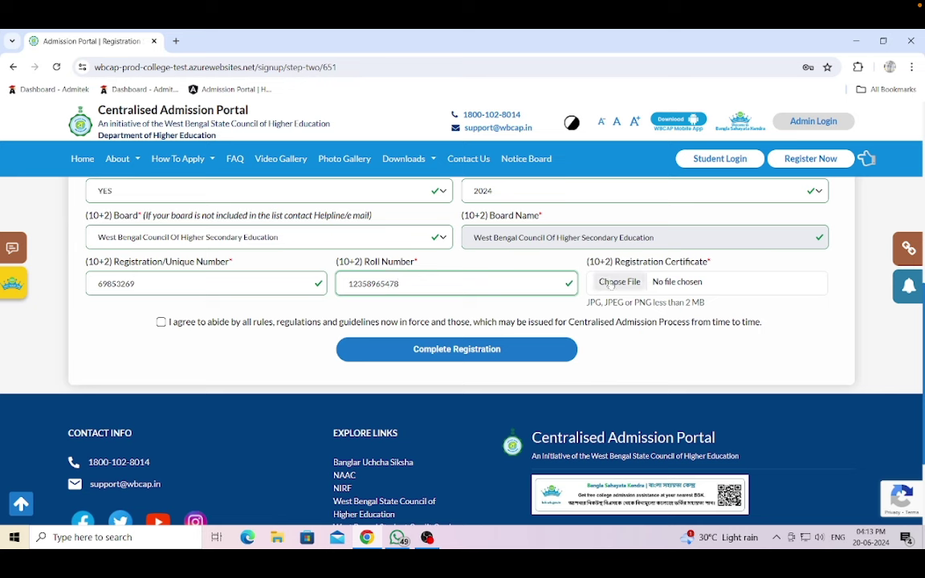
# - Attach dummy regis.png from Desktop\Dummy as the 10+2 Registration Certificate
pyautogui.click(618, 283)
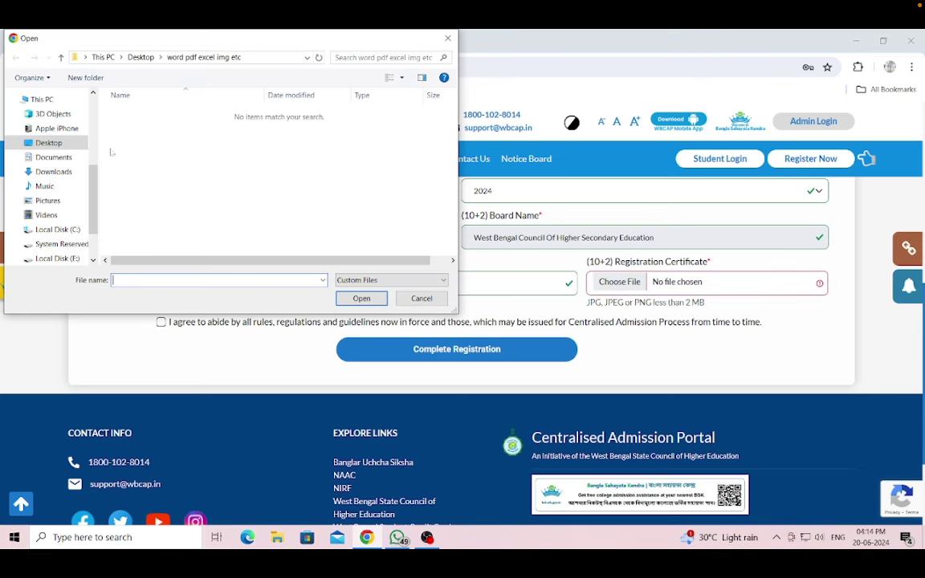
pyautogui.click(66, 143)
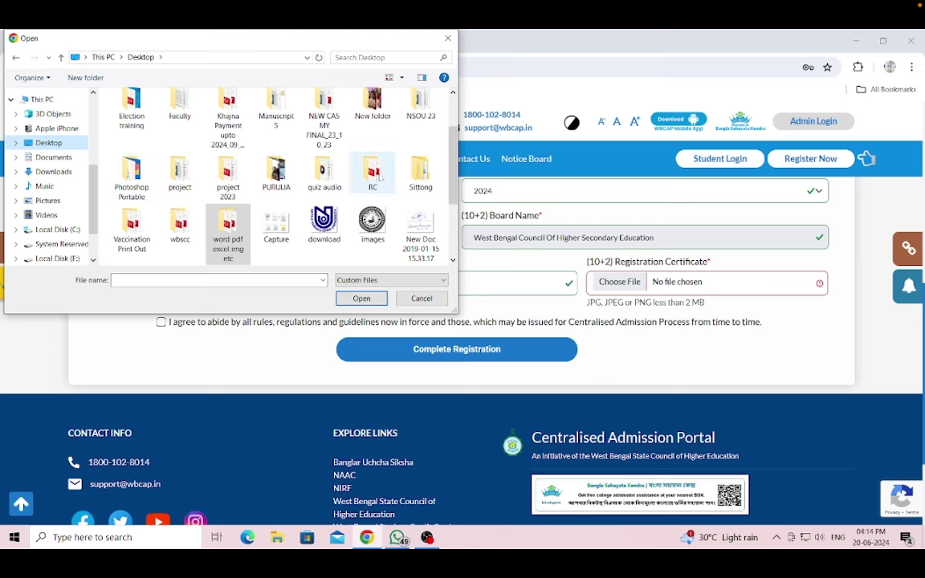
pyautogui.scroll(1, 377, 180)
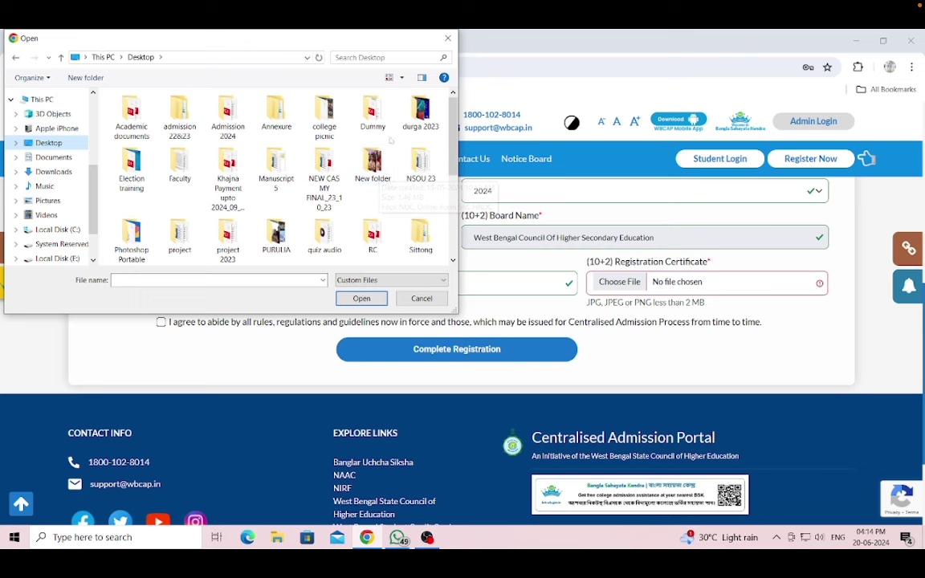
pyautogui.doubleClick(373, 116)
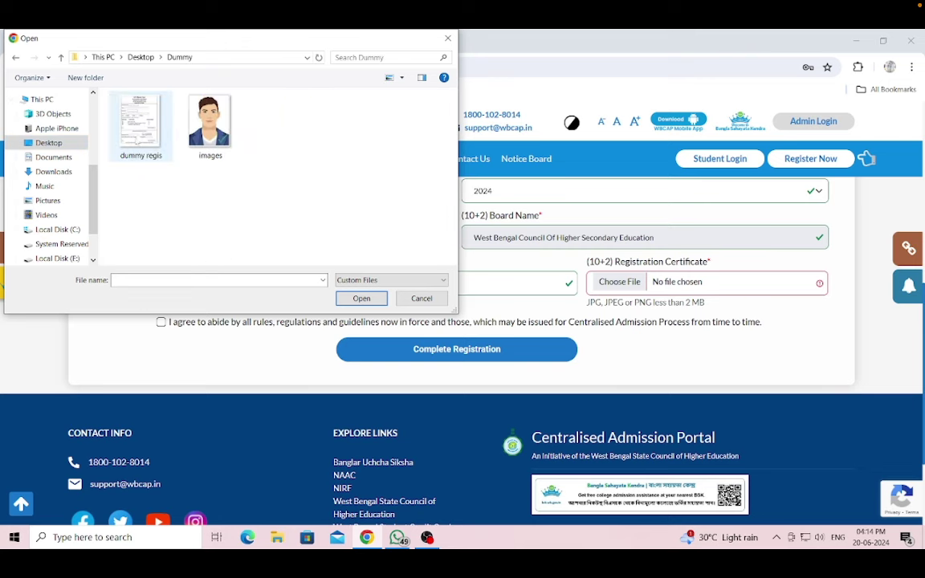
pyautogui.click(141, 122)
pyautogui.click(361, 298)
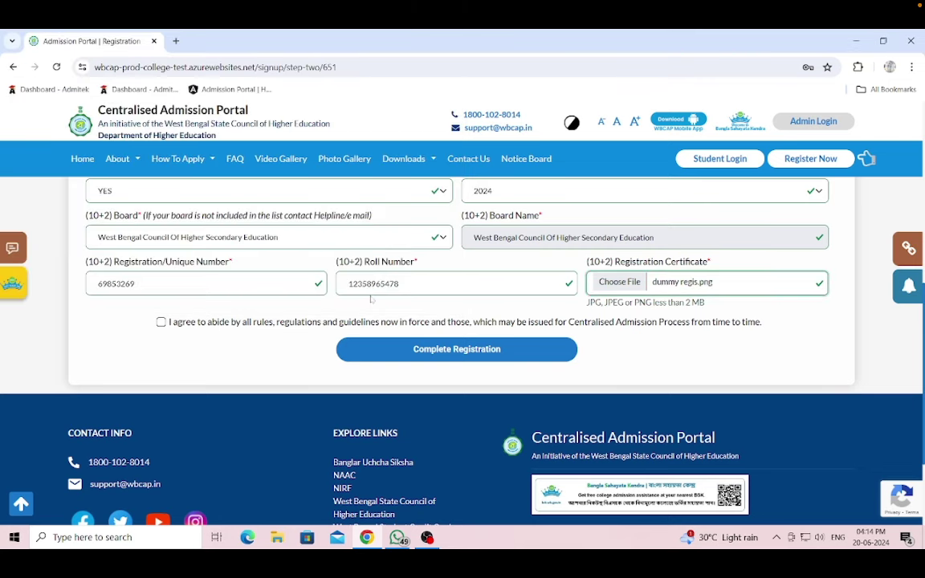
# - Tick the rules agreement, submit the registration, and confirm past the registration number mismatch warning
pyautogui.click(462, 351)
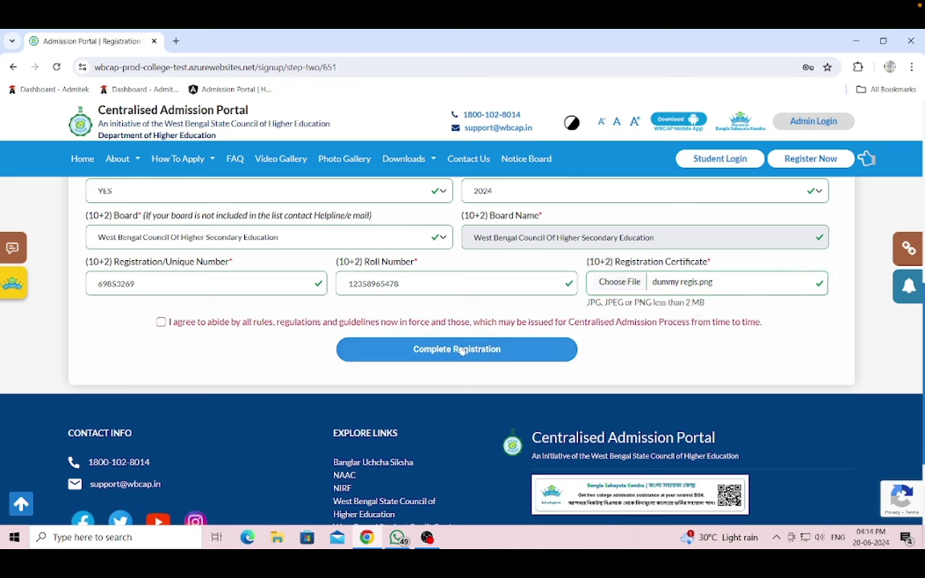
pyautogui.click(161, 322)
pyautogui.click(456, 352)
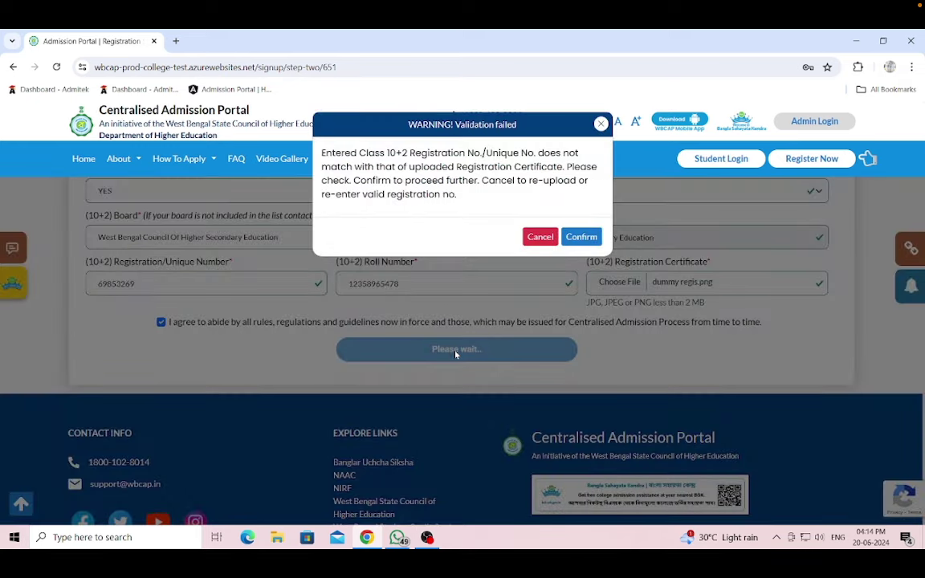
pyautogui.click(582, 237)
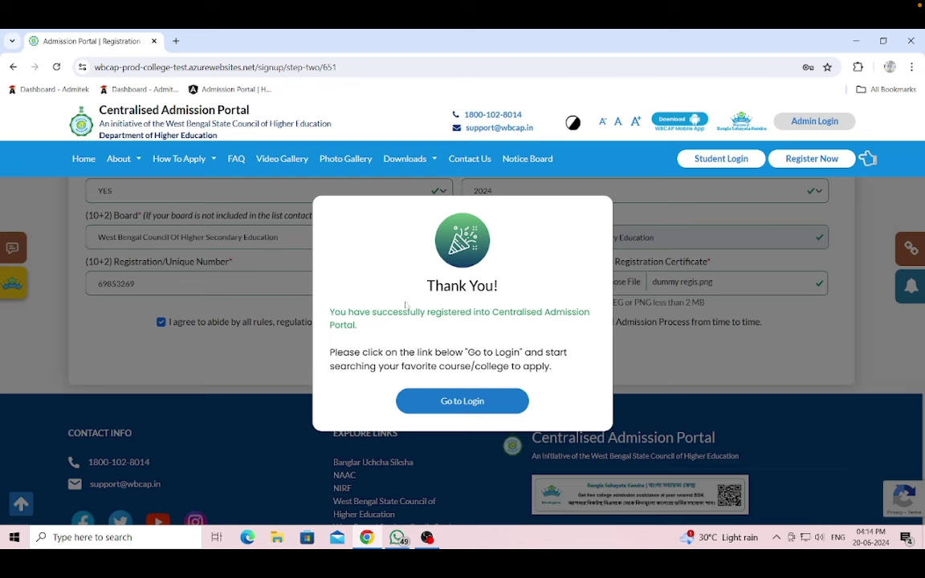
# - Log in on the login page using the registered e-mail as user ID and the new password
pyautogui.click(465, 403)
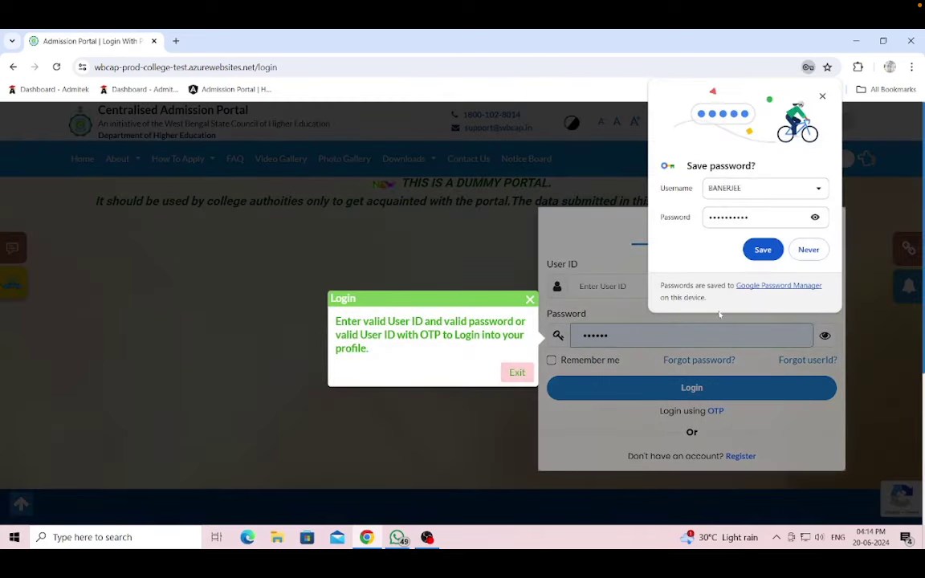
pyautogui.click(807, 250)
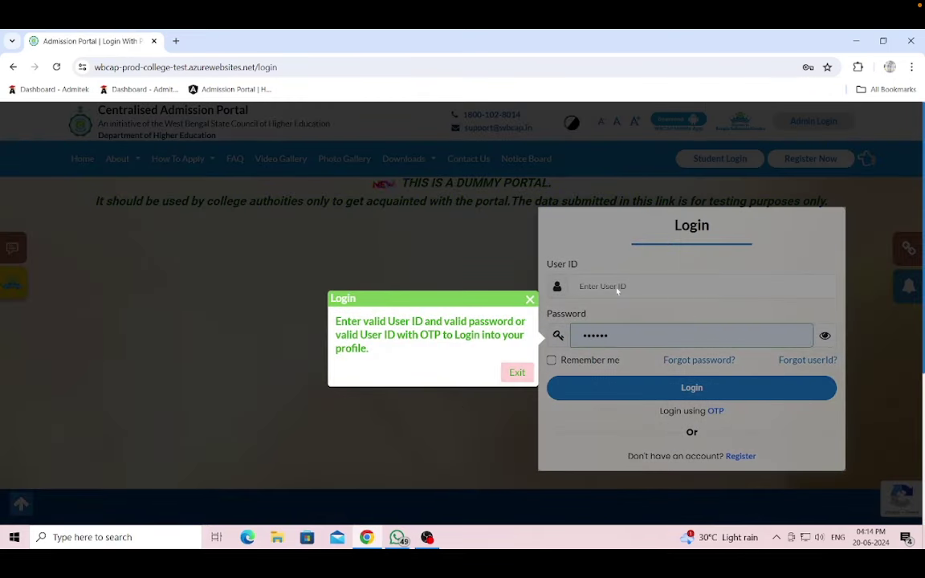
pyautogui.click(530, 301)
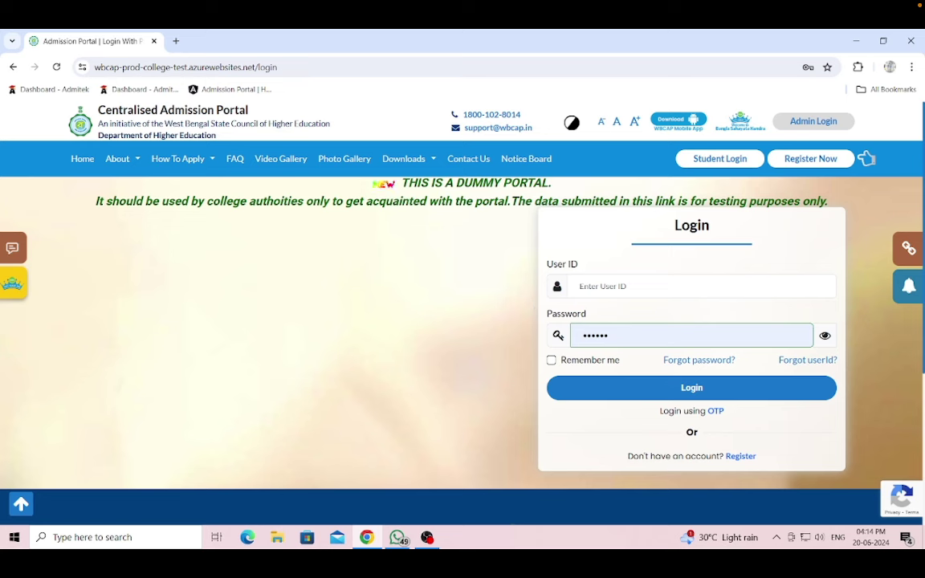
pyautogui.click(594, 286)
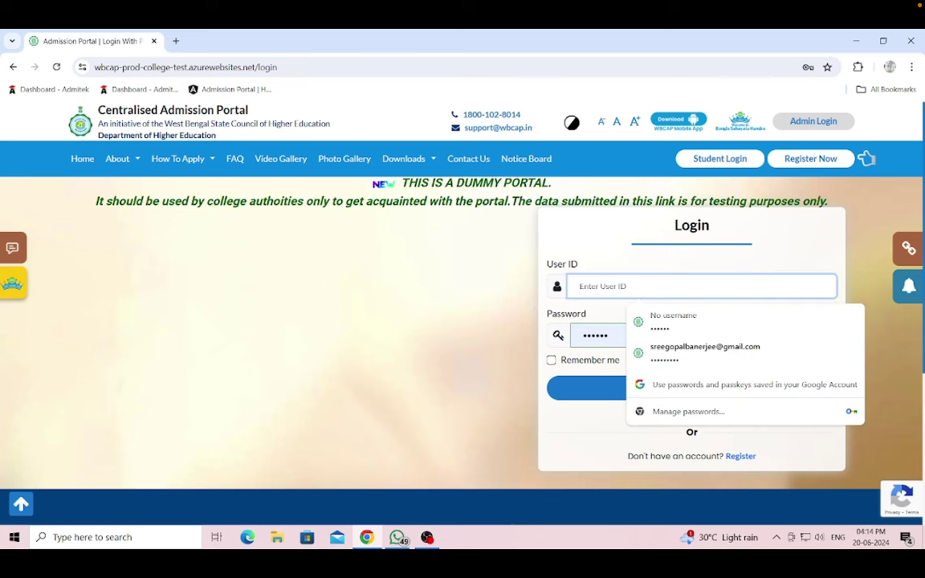
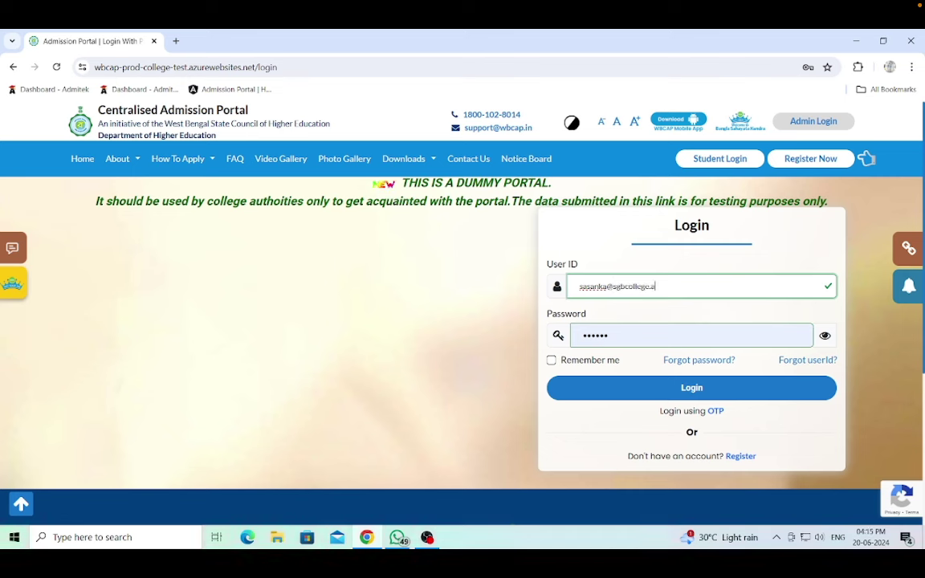
pyautogui.press('Tab')
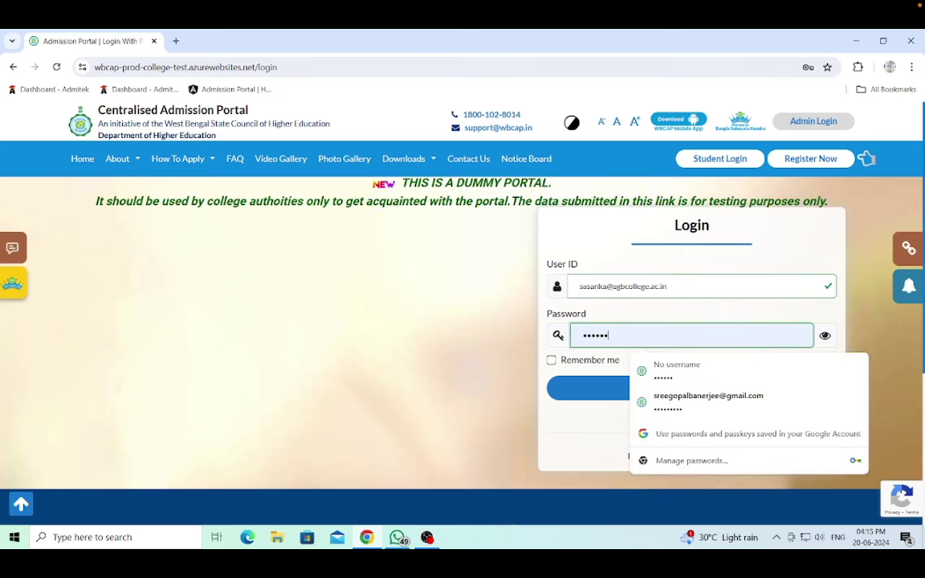
pyautogui.press('BackSpace')
pyautogui.press('BackSpace')
pyautogui.press('BackSpace')
pyautogui.press('BackSpace')
pyautogui.press('BackSpace')
pyautogui.press('BackSpace')
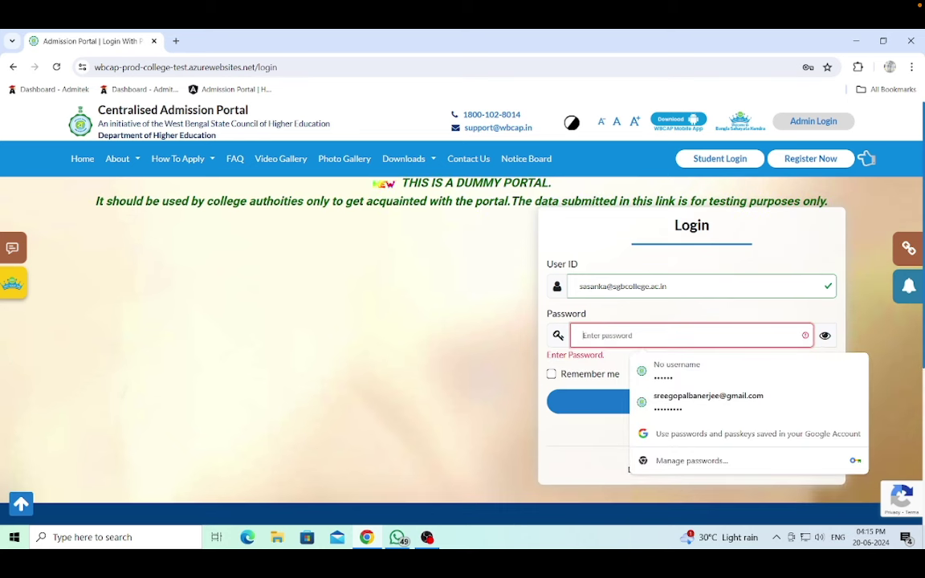
pyautogui.write('•••••')
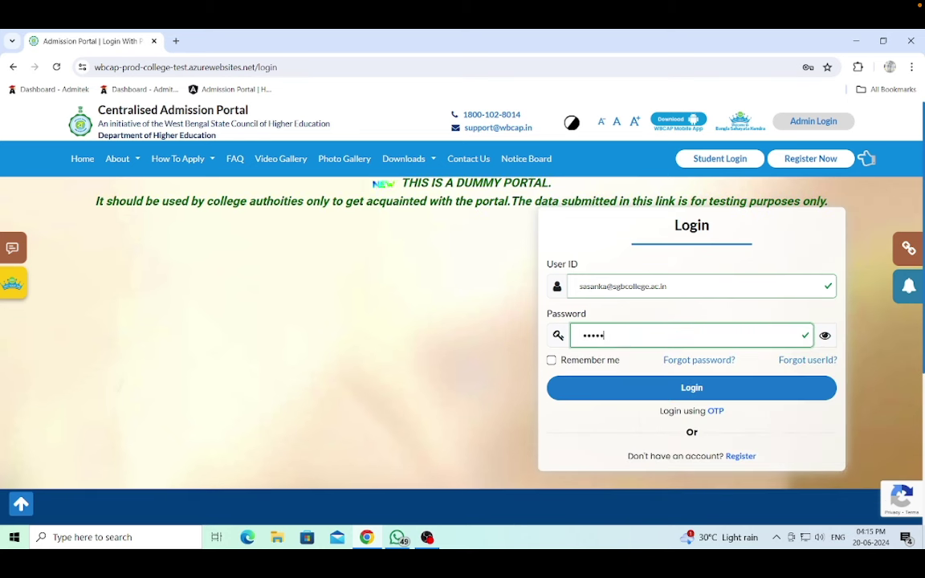
pyautogui.write('••')
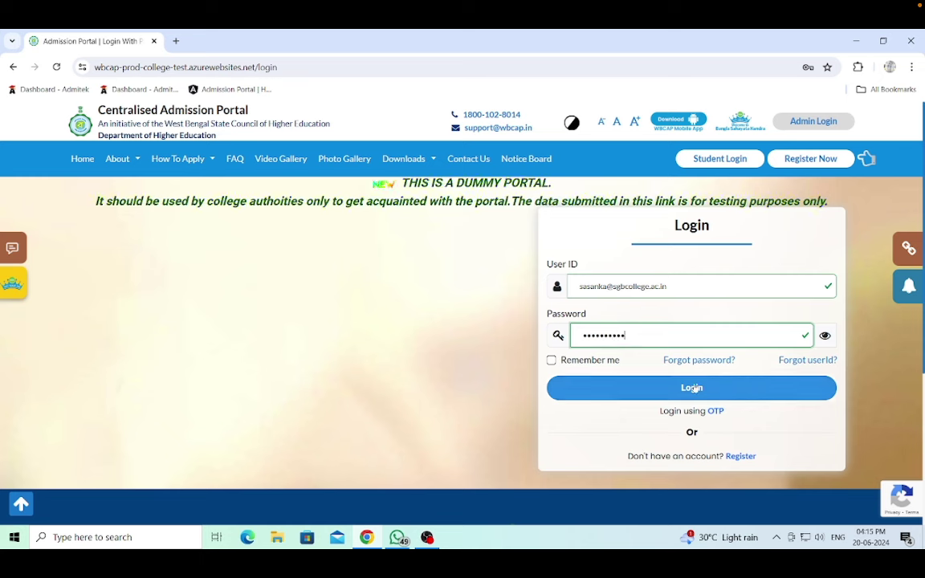
pyautogui.click(694, 387)
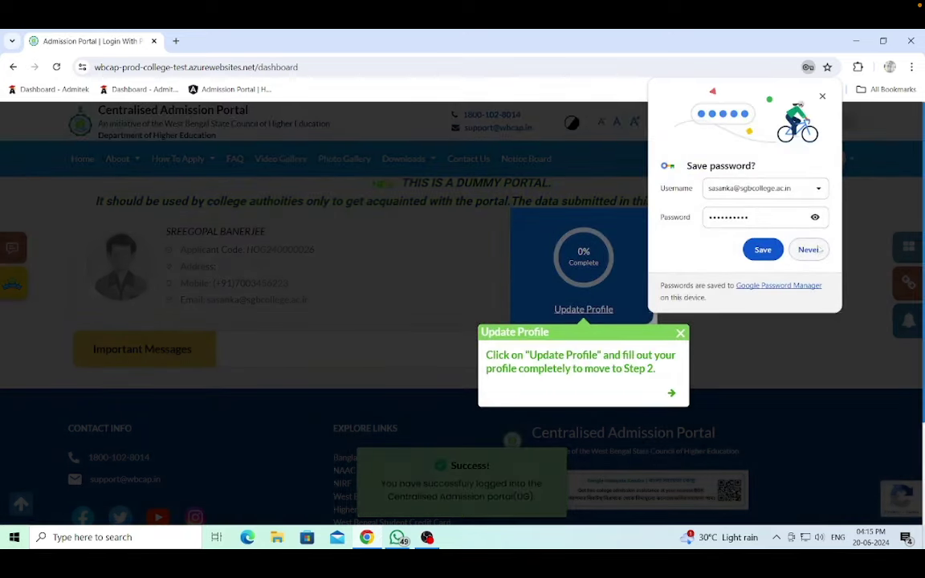
# - Dismiss the save-password and guidance popups, then go to Update Profile on the dashboard
pyautogui.click(810, 250)
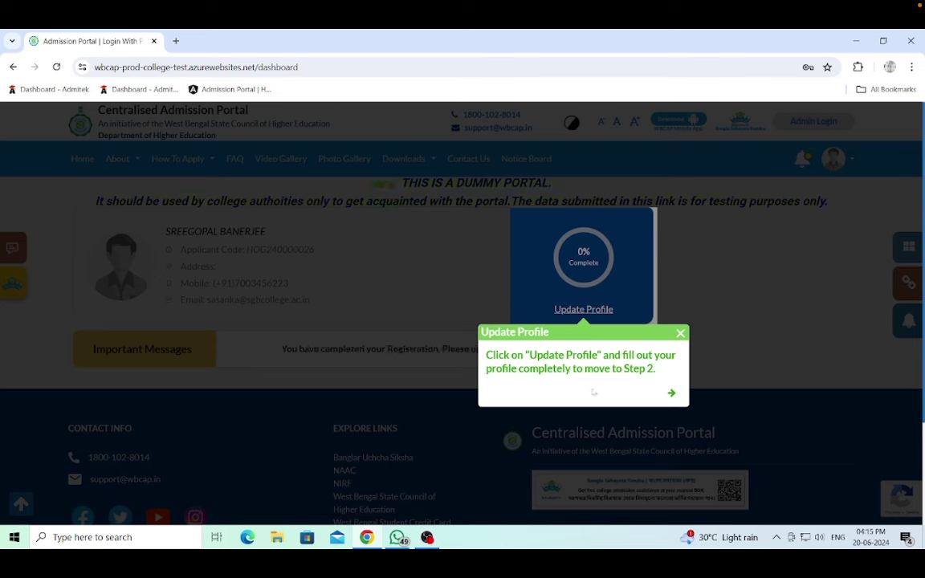
pyautogui.click(680, 333)
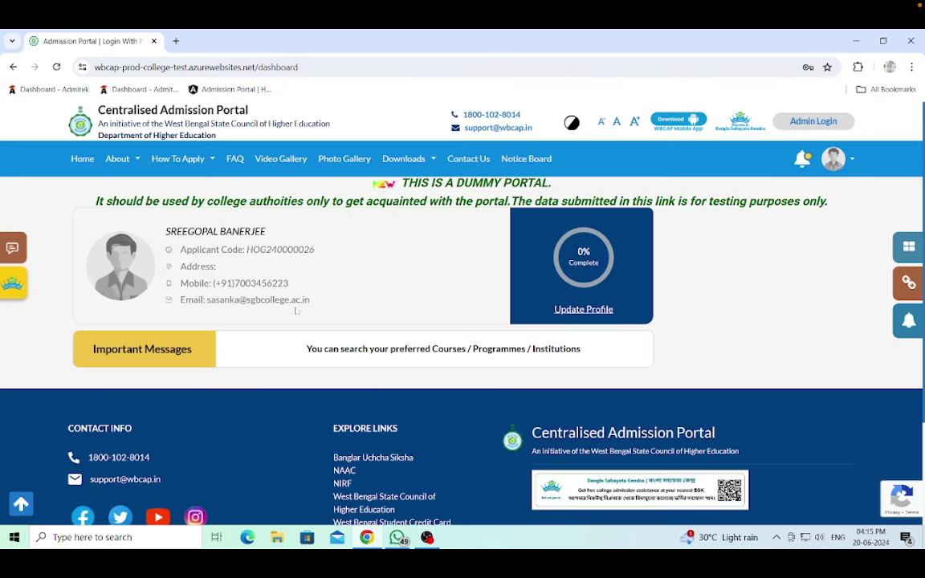
pyautogui.click(570, 315)
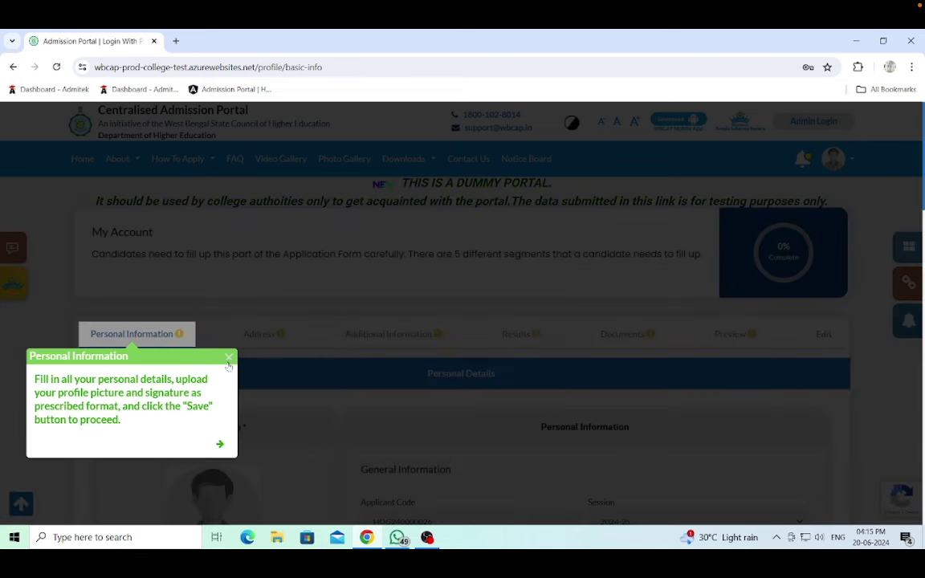
# - Upload the 'images' portrait from Desktop\Dummy as the profile picture and save it
pyautogui.click(205, 323)
pyautogui.scroll(-2, 289, 341)
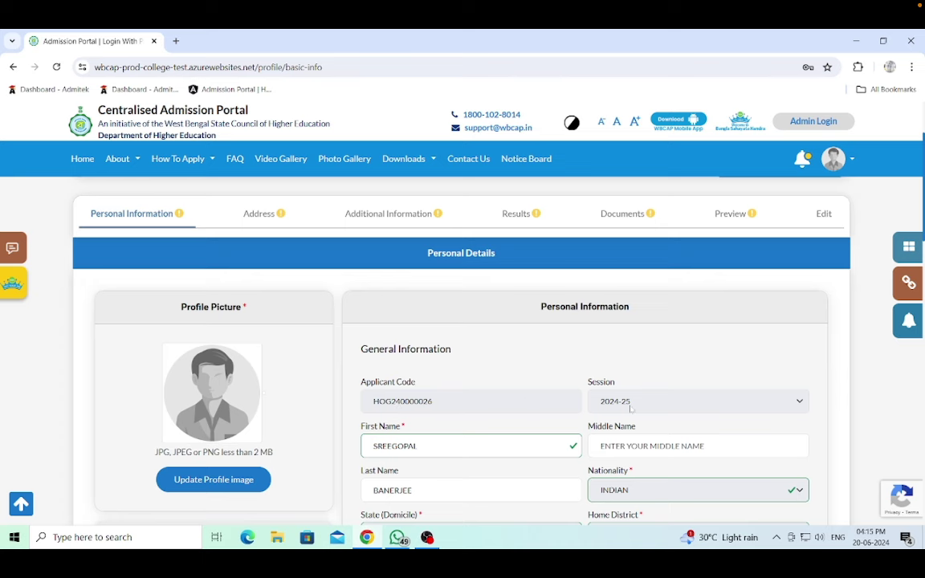
pyautogui.scroll(-1, 289, 377)
pyautogui.scroll(3, 281, 377)
pyautogui.scroll(-3, 281, 377)
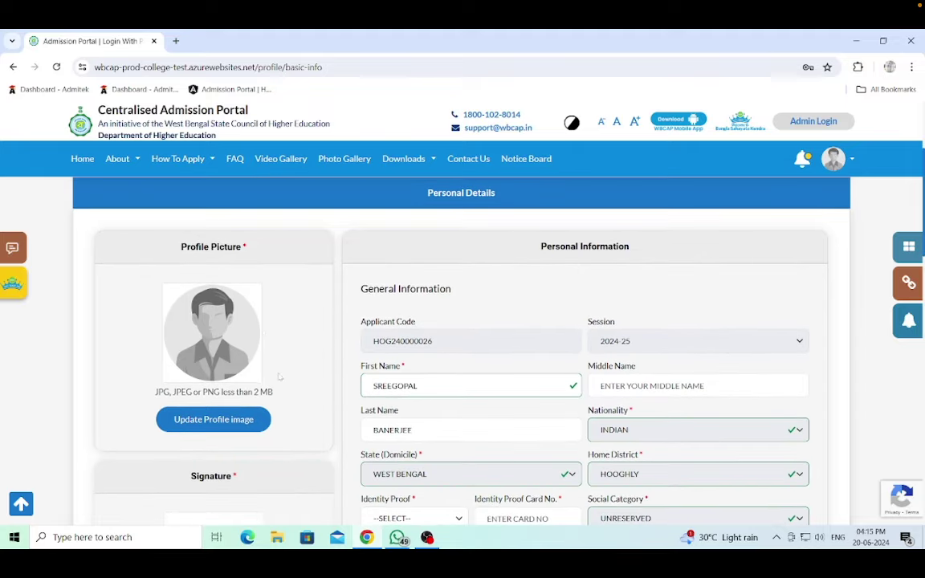
pyautogui.click(215, 420)
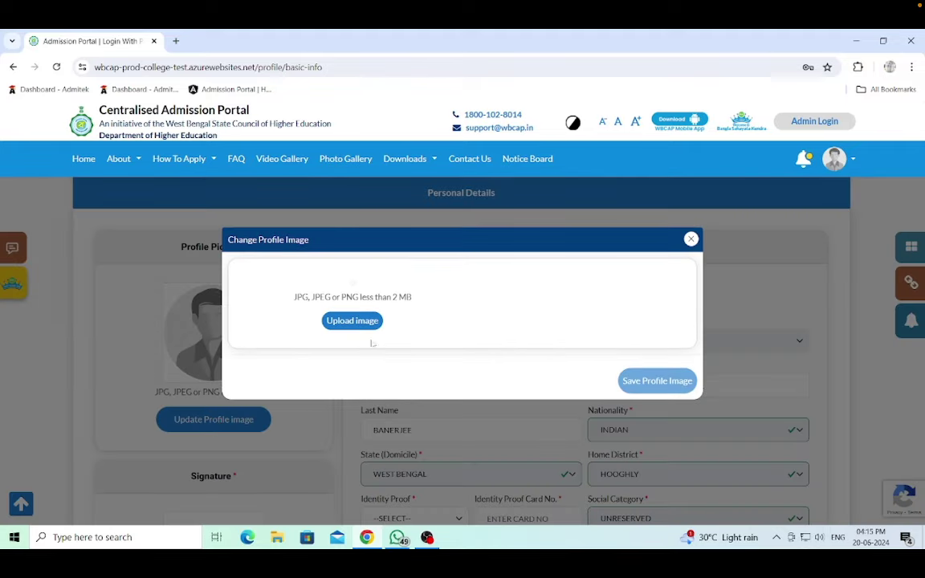
pyautogui.click(361, 322)
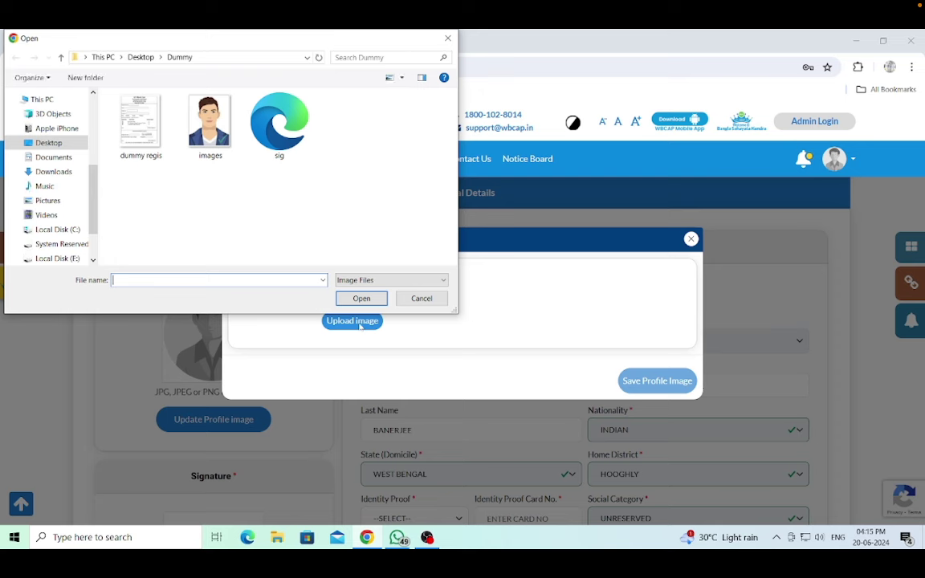
pyautogui.click(195, 129)
pyautogui.click(361, 298)
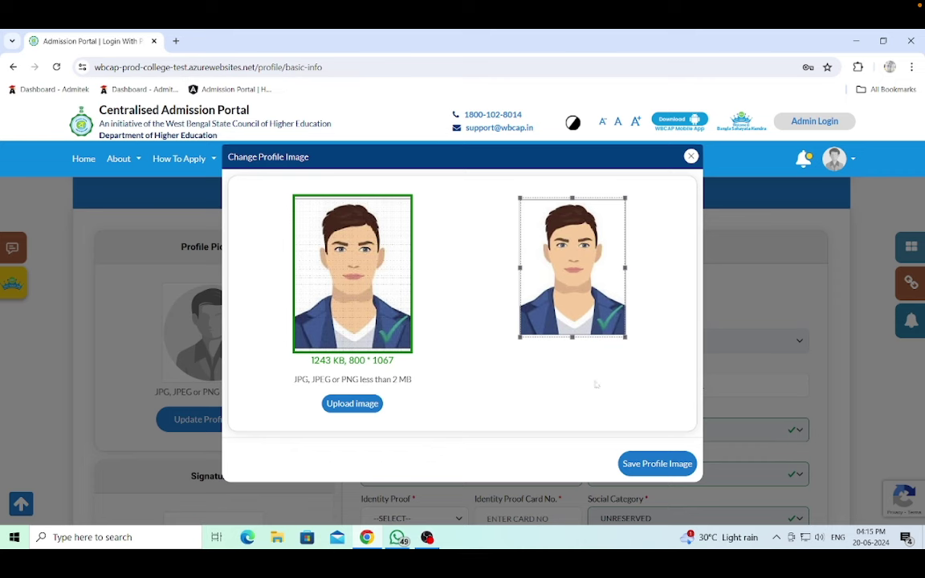
pyautogui.click(648, 464)
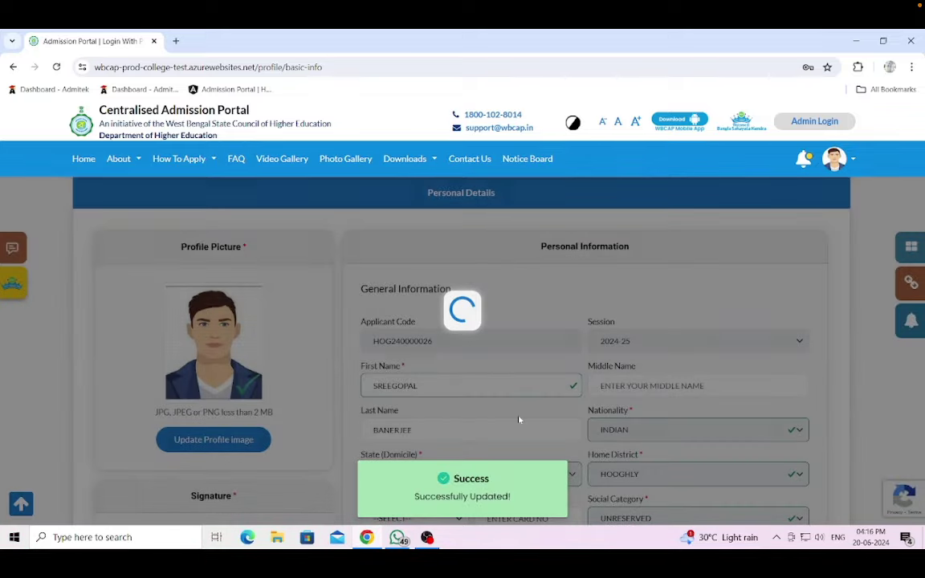
pyautogui.scroll(-2, 519, 419)
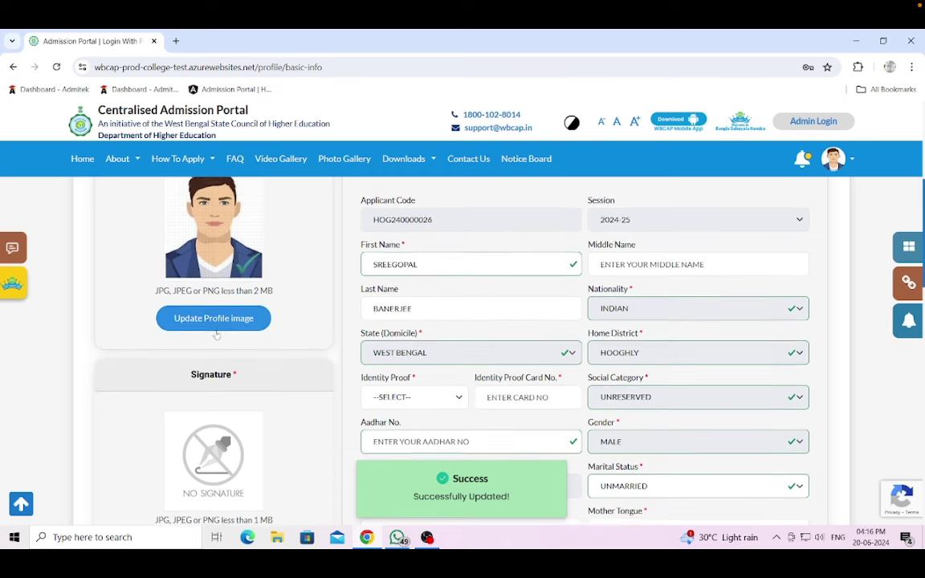
pyautogui.scroll(-1, 195, 302)
# - Try uploading the 'sig' file as the signature, then dismiss the window after the format error
pyautogui.click(214, 487)
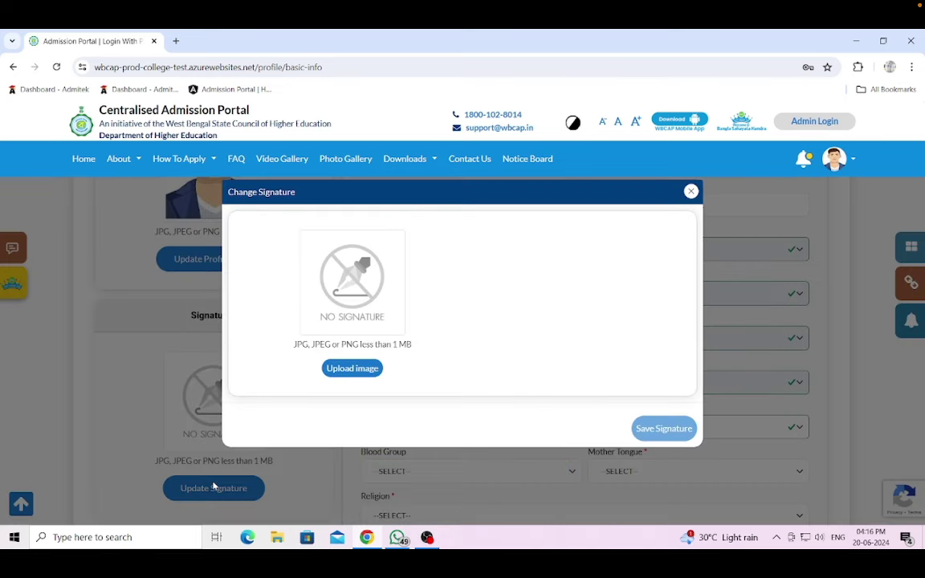
pyautogui.click(350, 371)
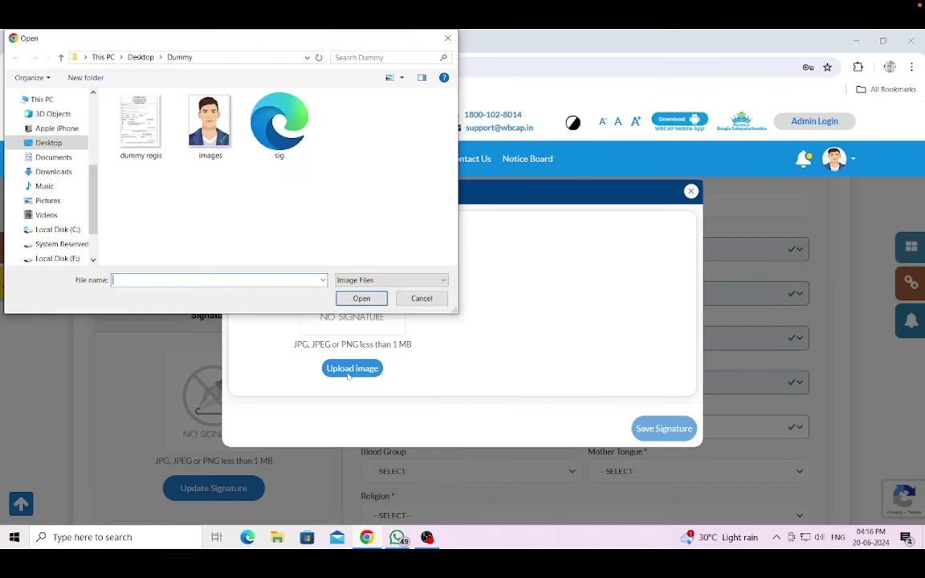
pyautogui.click(279, 124)
pyautogui.click(361, 298)
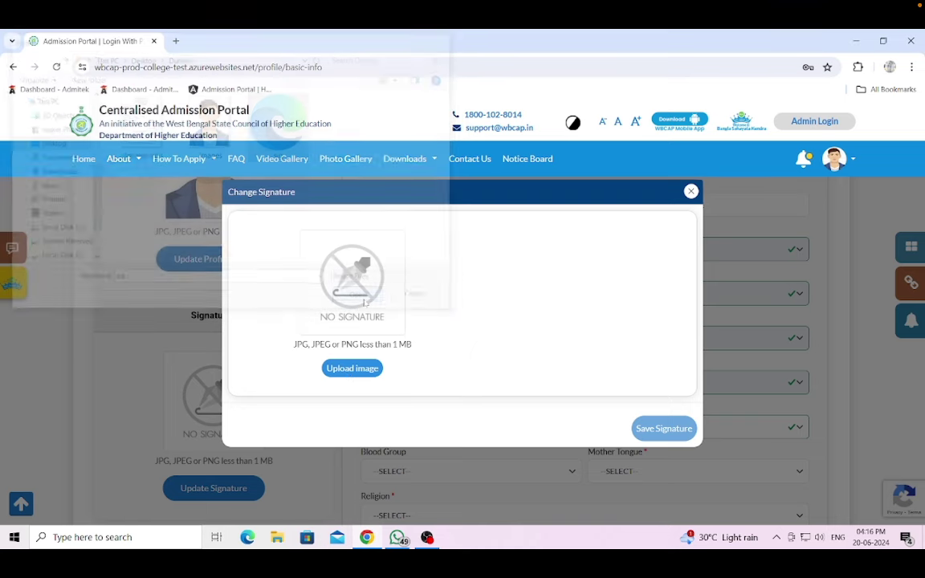
pyautogui.click(692, 192)
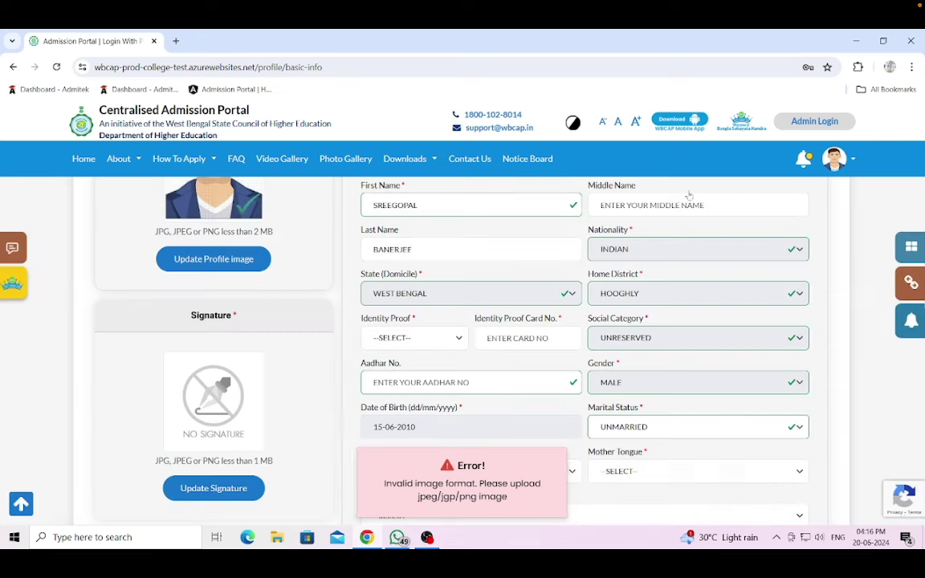
# - Upload the 'Sig sai' image from the Desktop, crop it tighter at the bottom, and save it
pyautogui.click(228, 487)
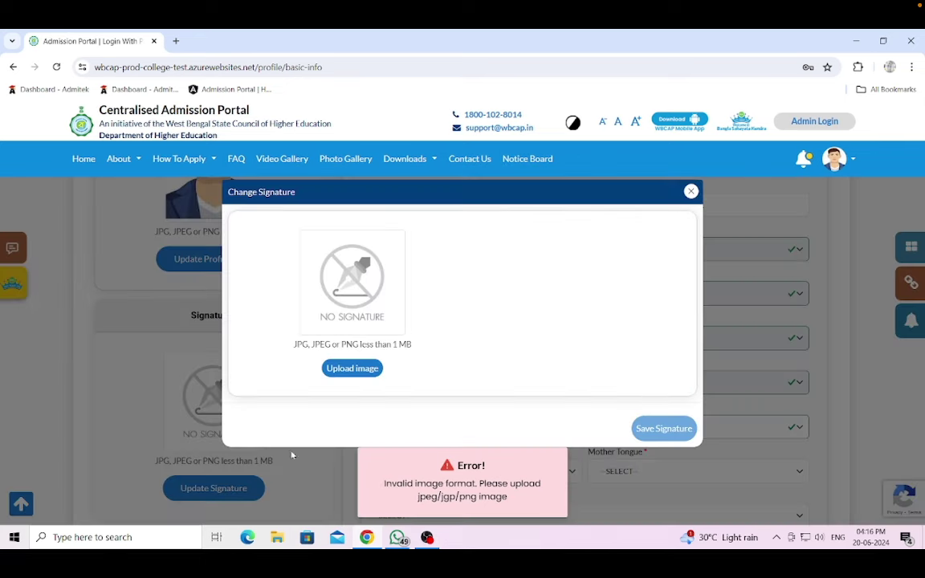
pyautogui.click(353, 371)
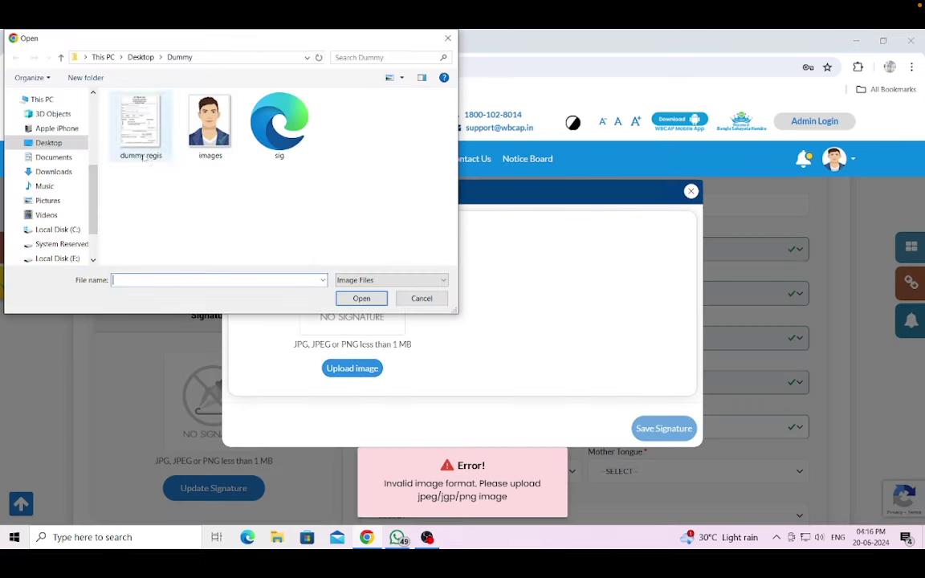
pyautogui.click(50, 143)
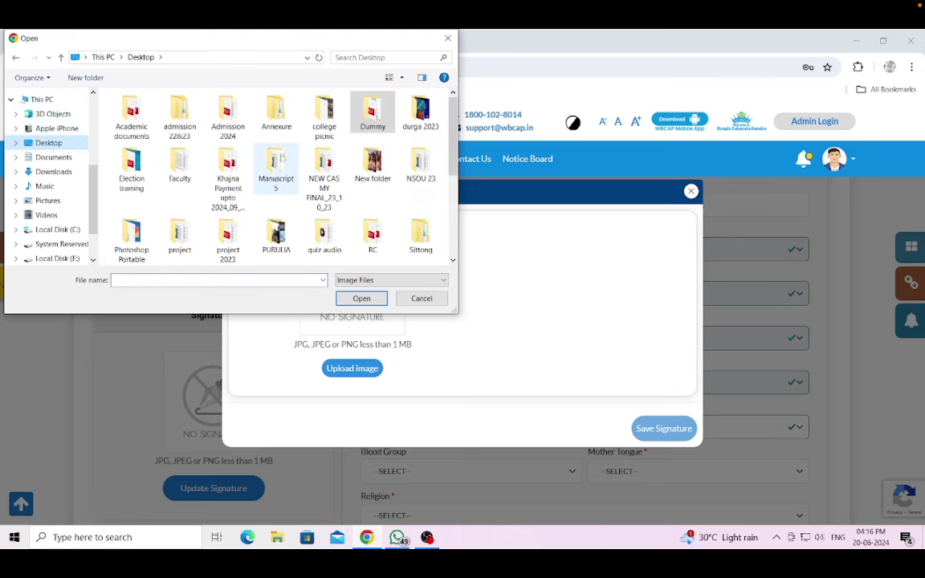
pyautogui.scroll(-3, 321, 173)
pyautogui.click(326, 227)
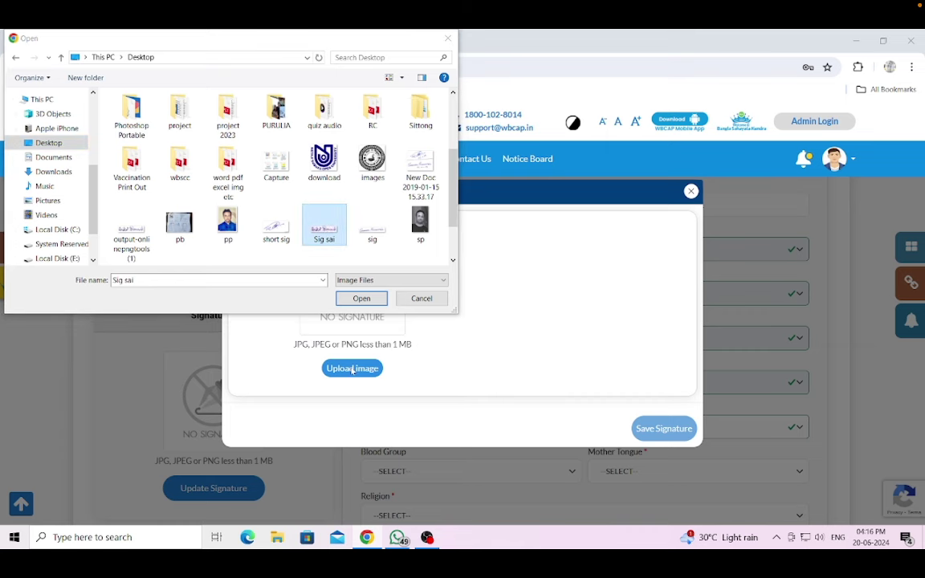
pyautogui.click(362, 297)
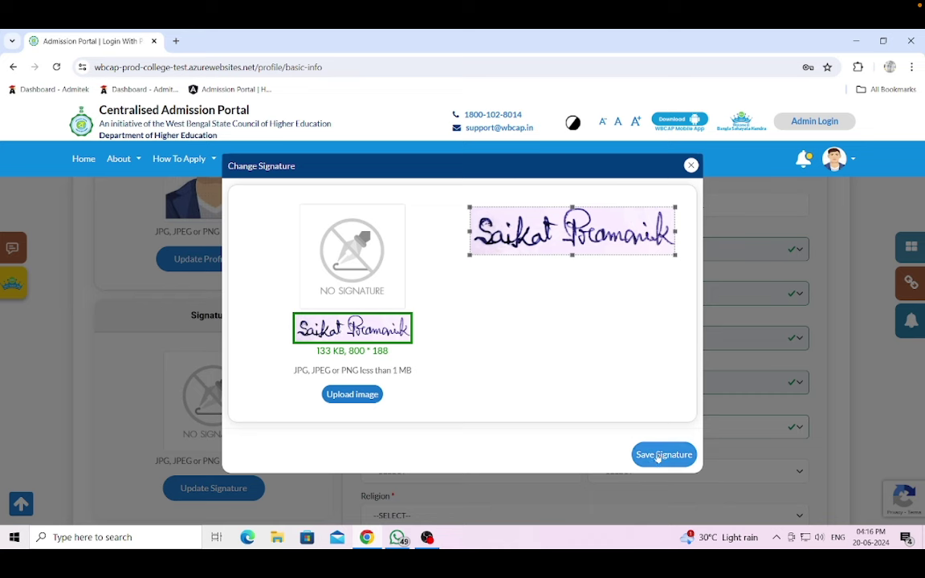
pyautogui.click(355, 397)
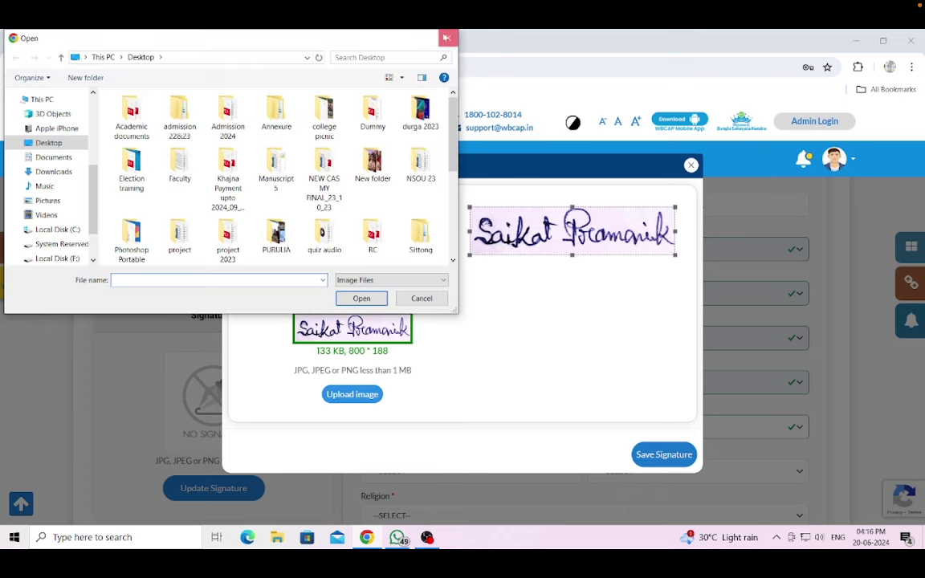
pyautogui.click(446, 37)
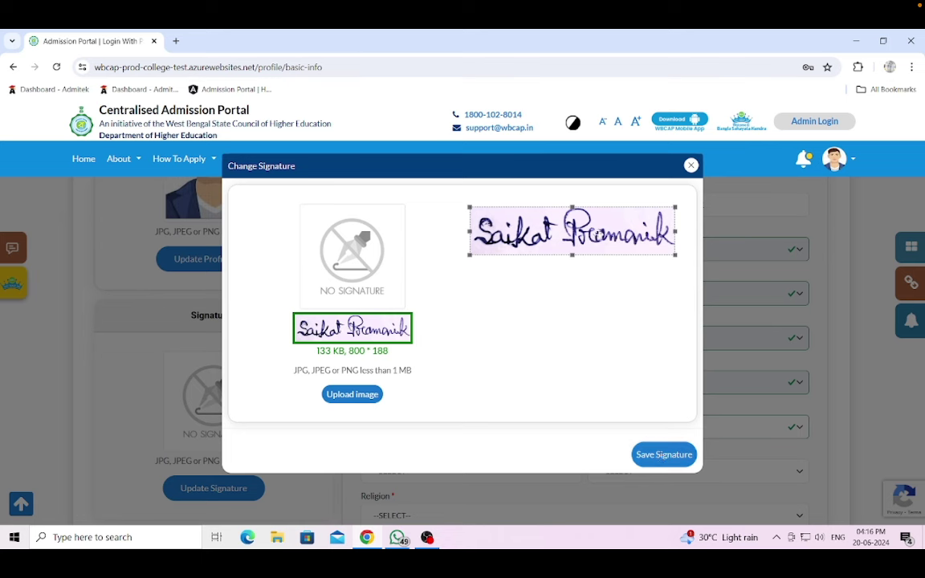
pyautogui.moveTo(572, 255); pyautogui.dragTo(571, 251)
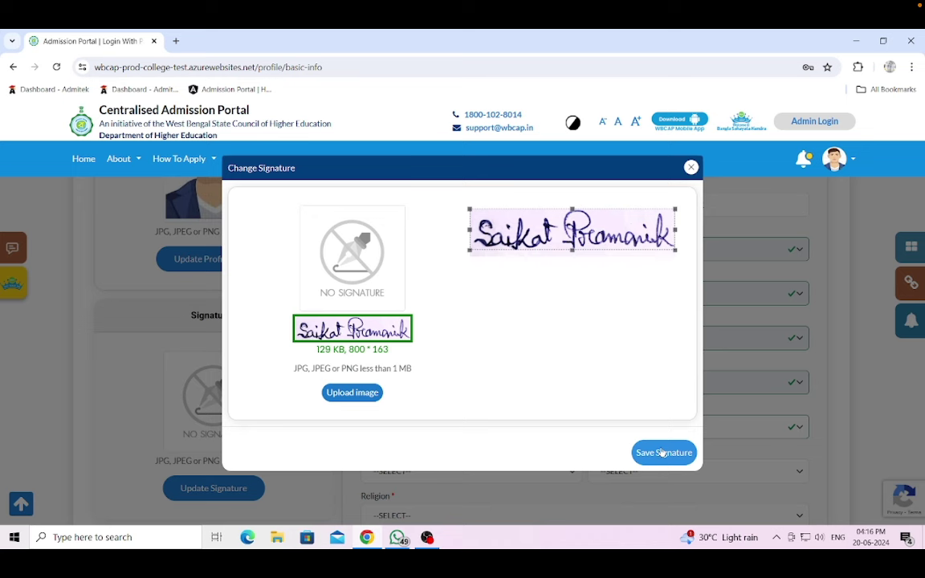
pyautogui.click(663, 453)
# - Replace it with the 'short sig' image and save it as the profile signature
pyautogui.scroll(-1, 456, 350)
pyautogui.scroll(3, 456, 351)
pyautogui.scroll(-4, 278, 336)
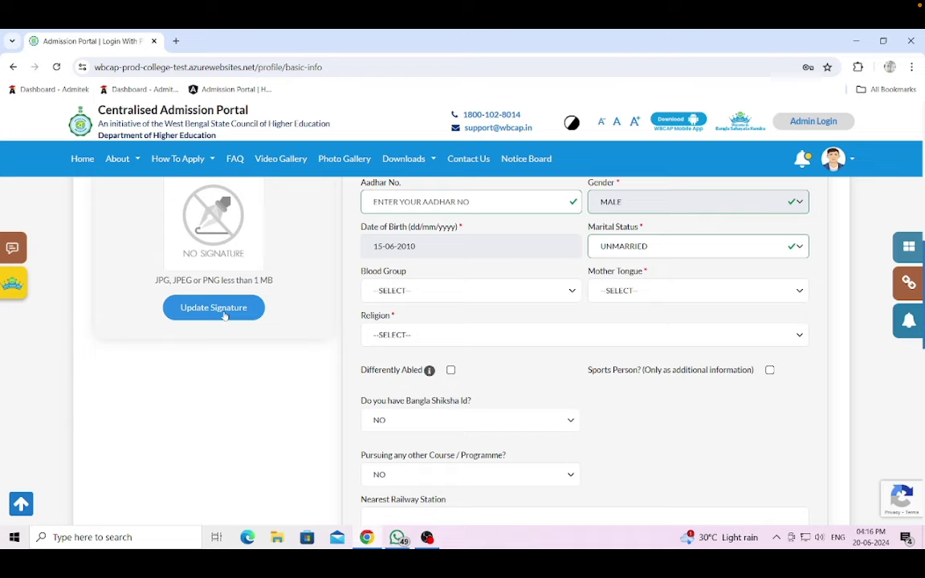
pyautogui.click(225, 313)
pyautogui.click(357, 369)
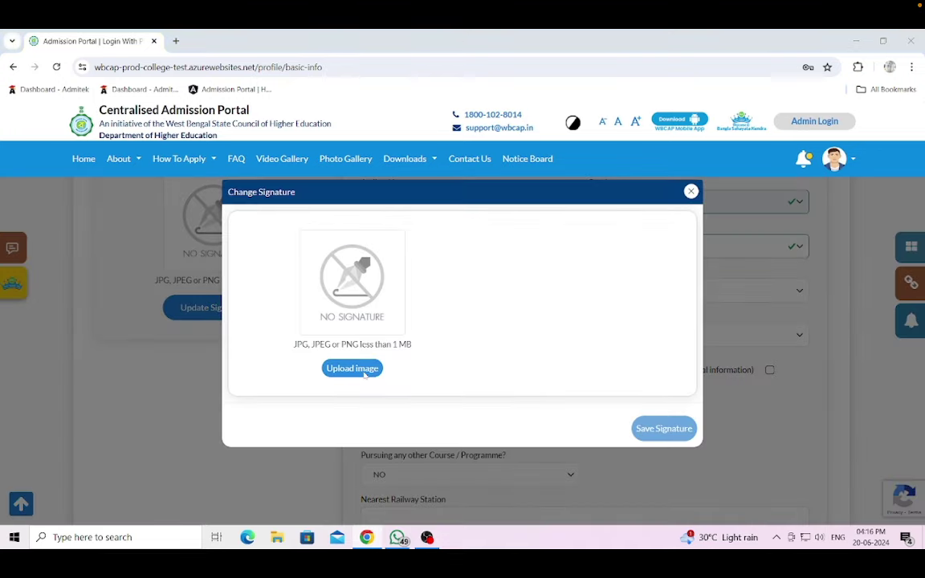
pyautogui.scroll(-5, 321, 201)
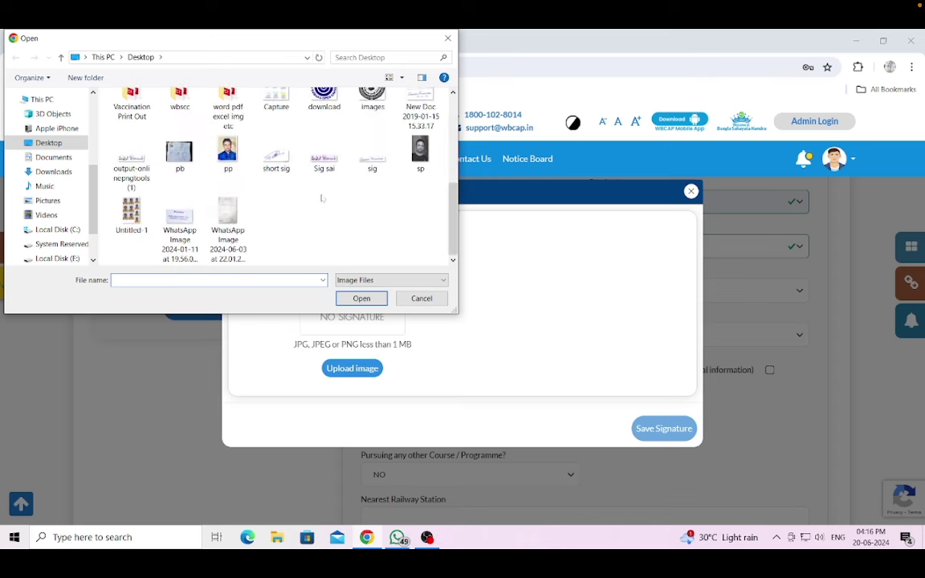
pyautogui.click(276, 158)
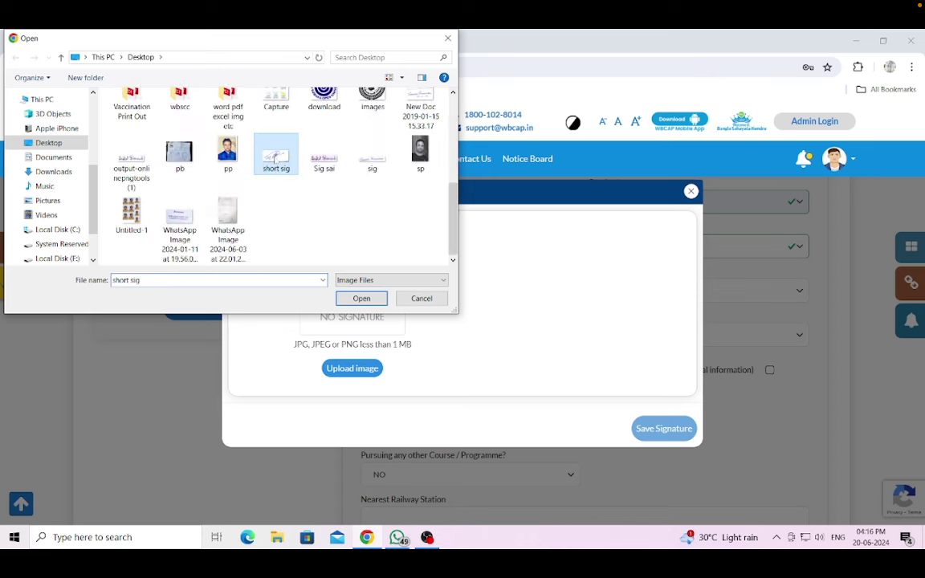
pyautogui.click(362, 298)
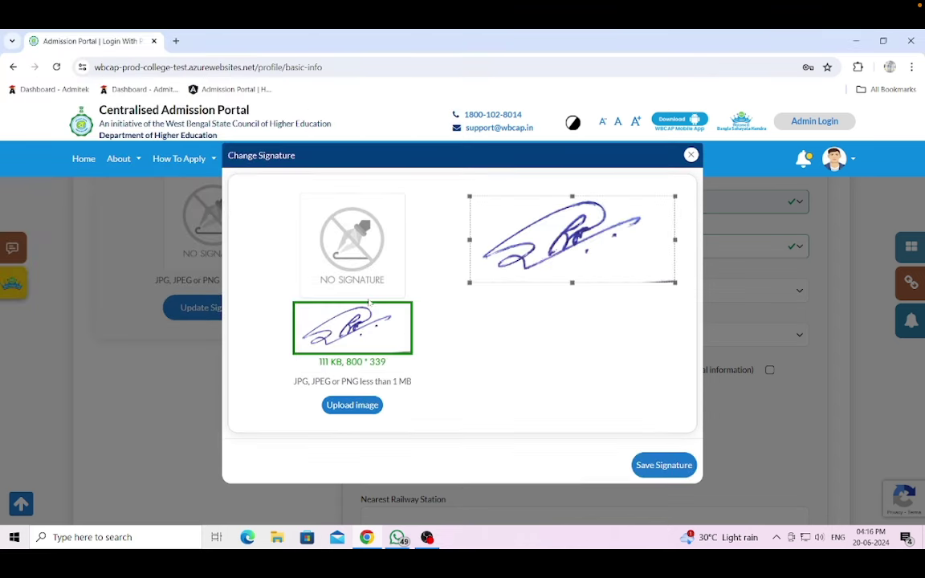
pyautogui.click(685, 466)
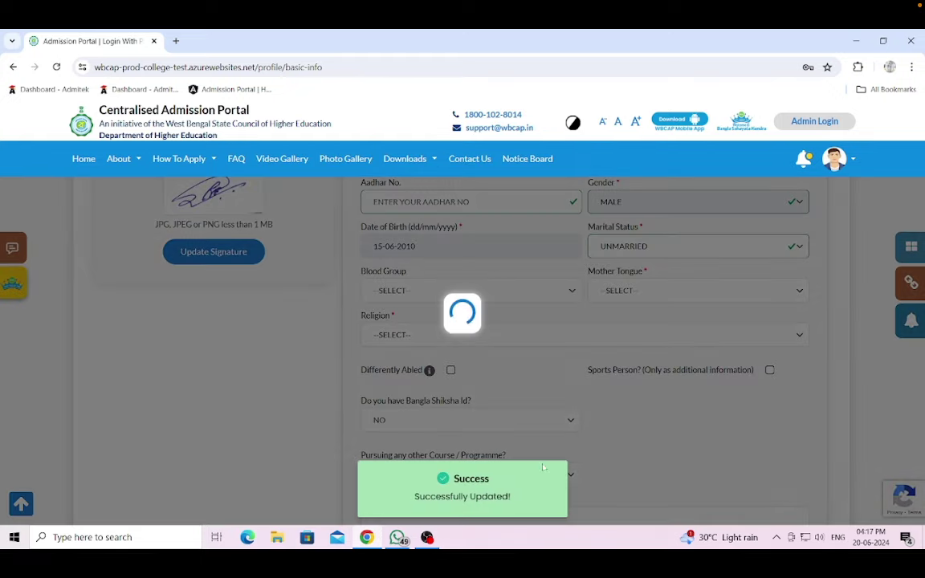
# - Select AADHAAR CARD as the identity proof and enter the Aadhaar card number
pyautogui.scroll(5, 469, 403)
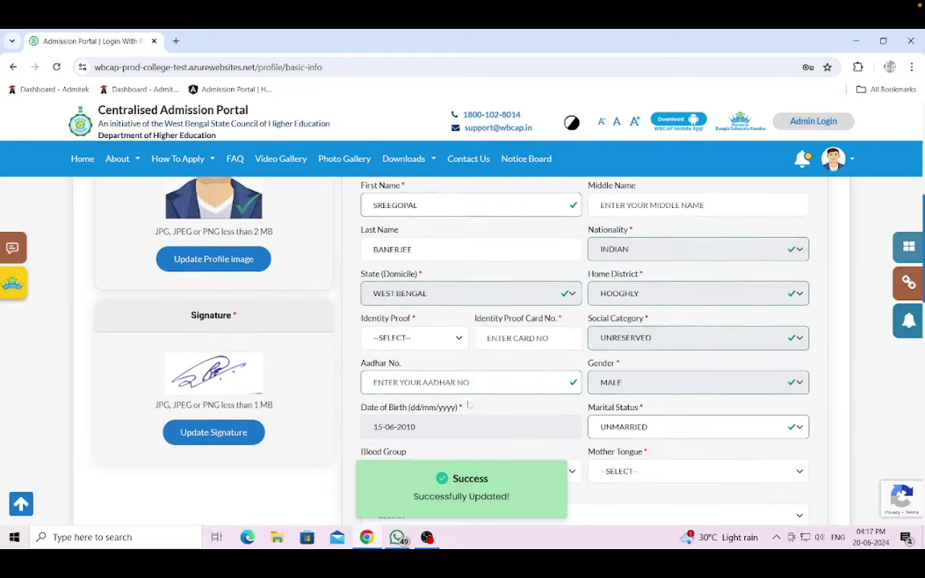
pyautogui.scroll(-2, 470, 403)
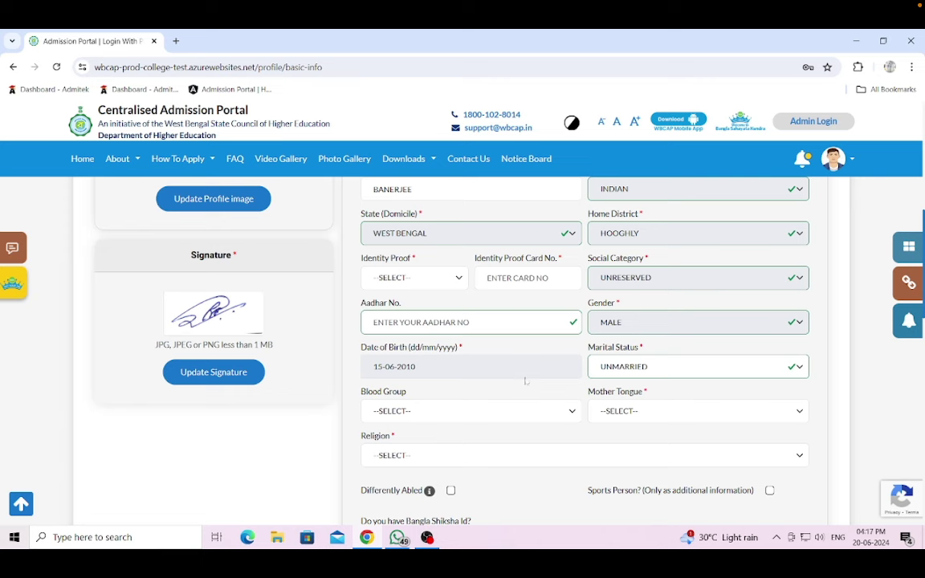
pyautogui.scroll(2, 526, 379)
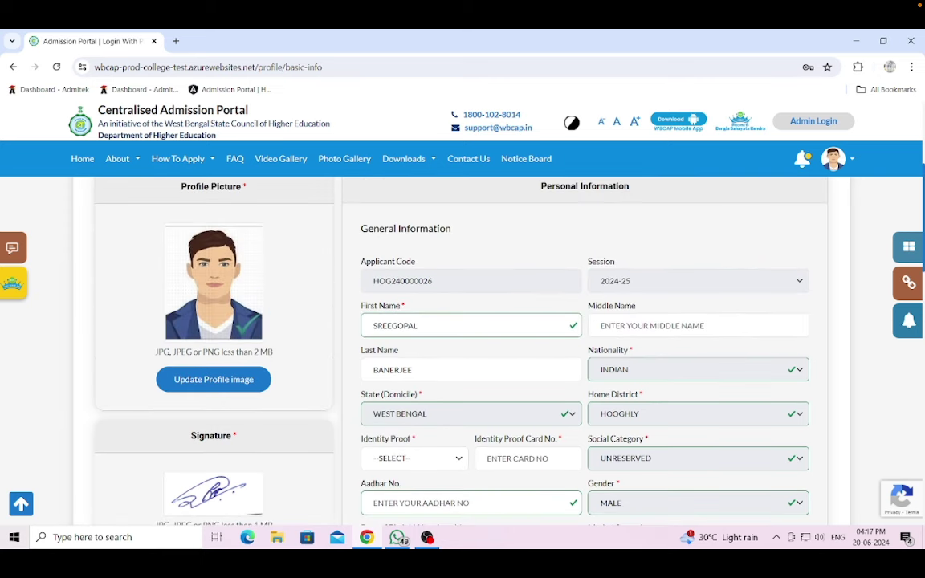
pyautogui.scroll(-1, 458, 353)
pyautogui.scroll(-1, 654, 308)
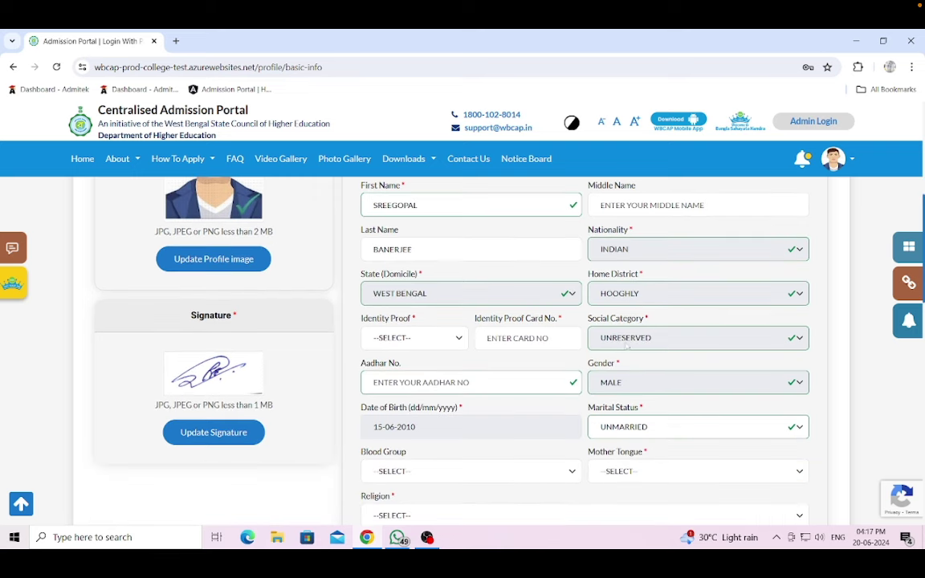
pyautogui.scroll(-1, 627, 345)
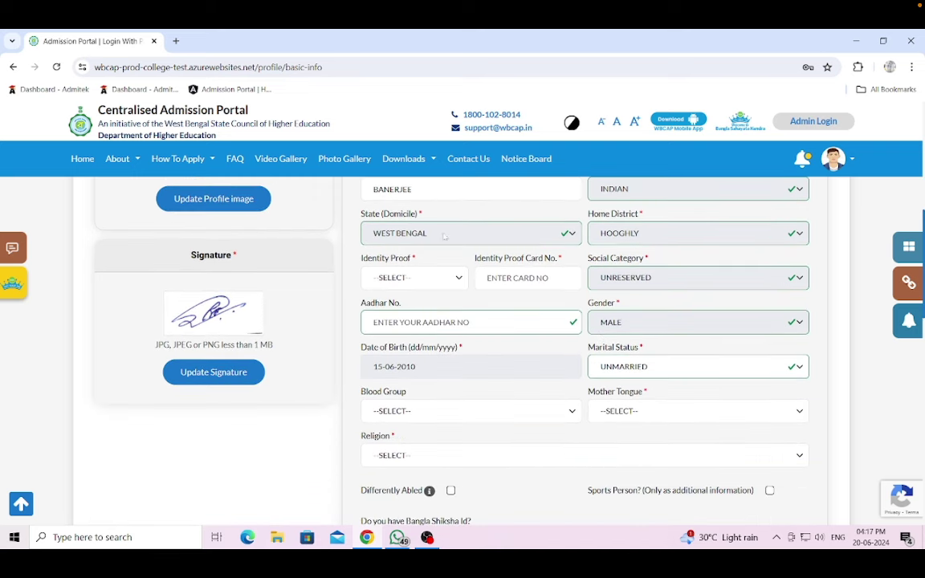
pyautogui.click(458, 279)
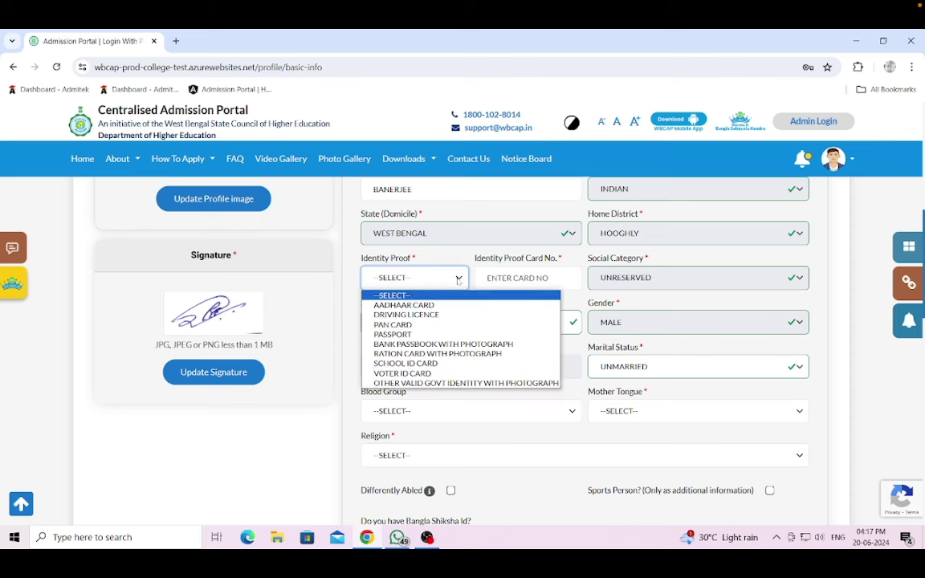
pyautogui.click(404, 305)
pyautogui.click(527, 278)
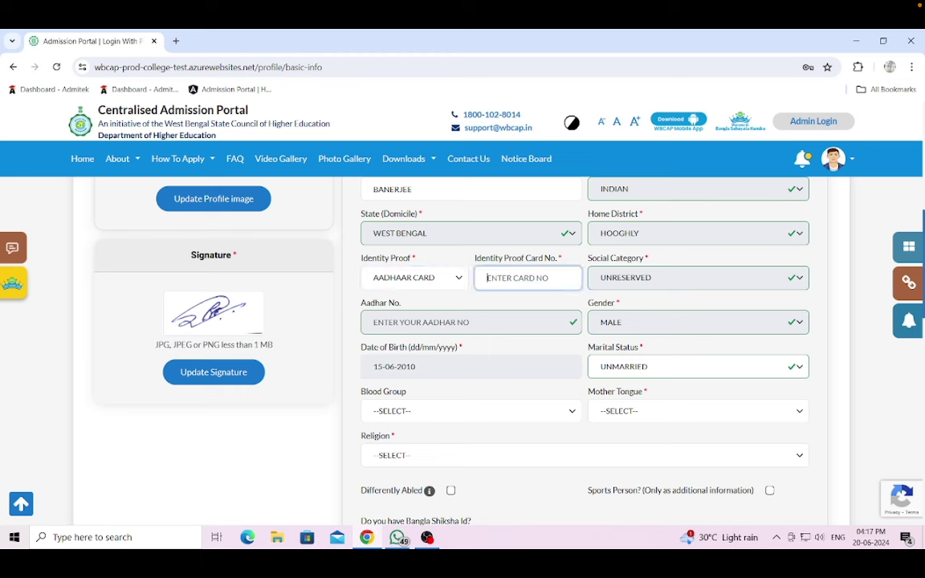
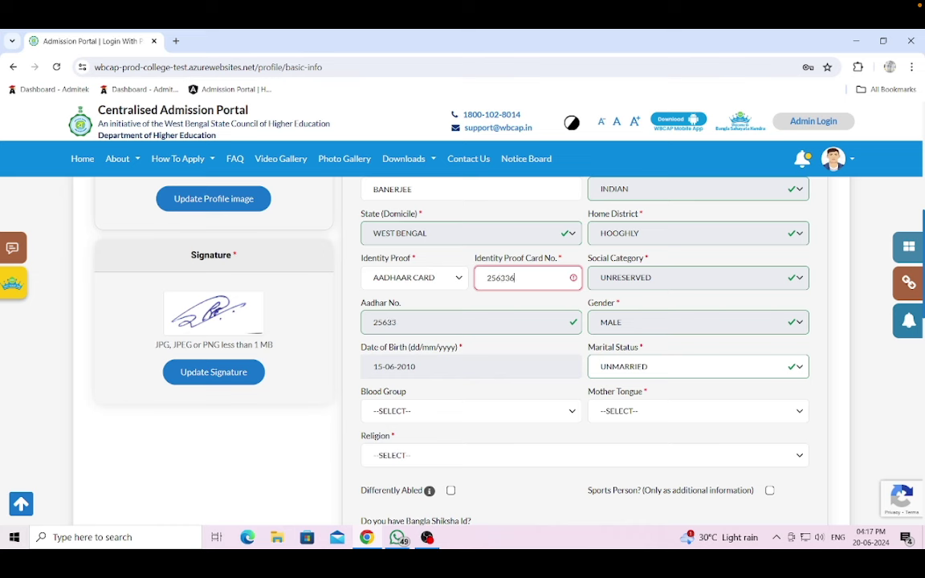
pyautogui.scroll(-1, 504, 332)
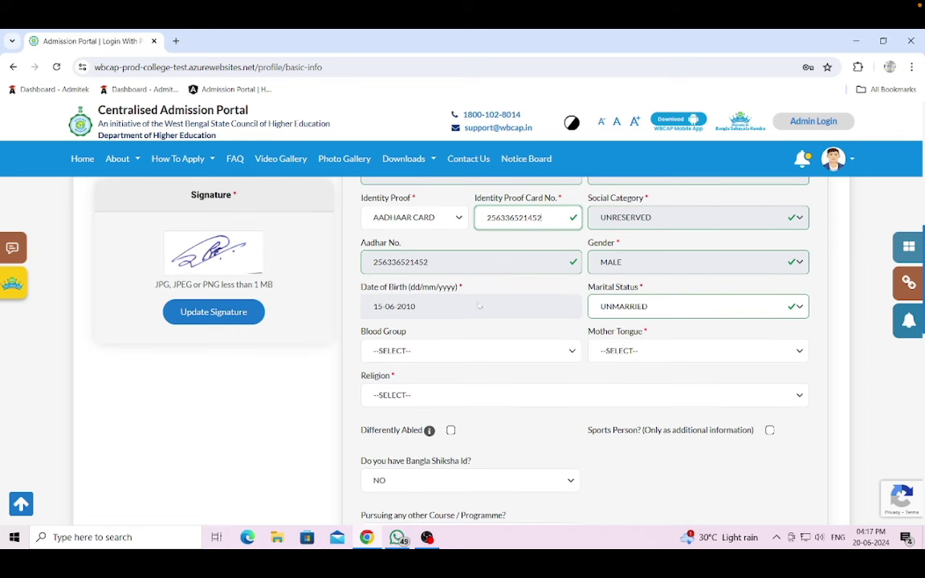
# - Set Blood Group to B+ and Religion to HINDUISM
pyautogui.click(489, 351)
pyautogui.press('Down')
pyautogui.press('Down')
pyautogui.press('Down')
pyautogui.press('Down')
pyautogui.press('Down')
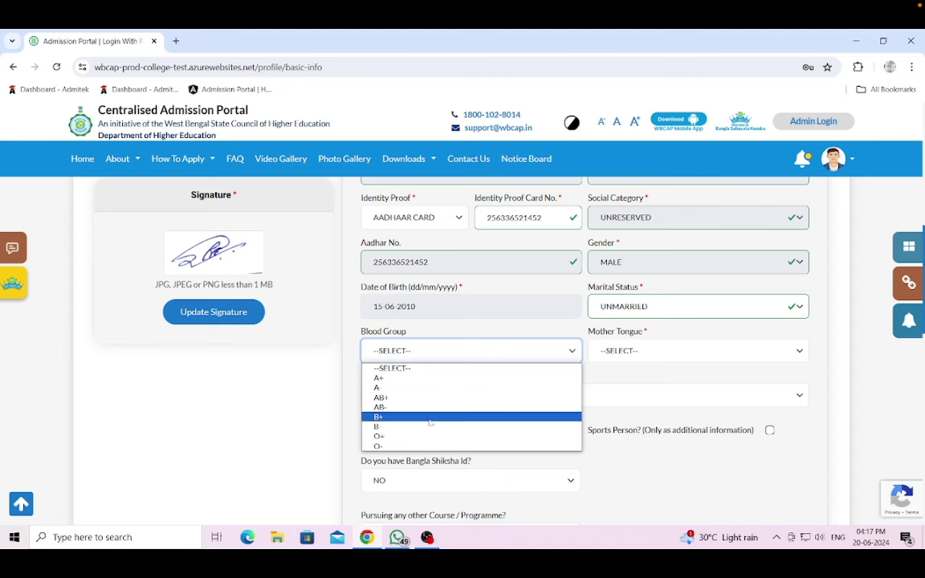
pyautogui.press('Return')
pyautogui.scroll(-1, 475, 351)
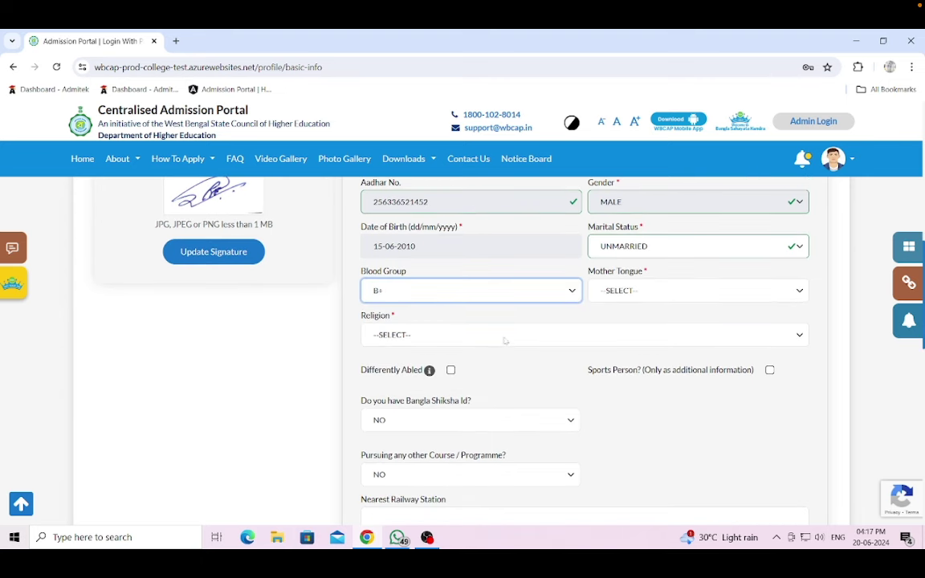
pyautogui.click(505, 335)
pyautogui.press('Down')
pyautogui.press('Down')
pyautogui.press('Down')
pyautogui.press('Down')
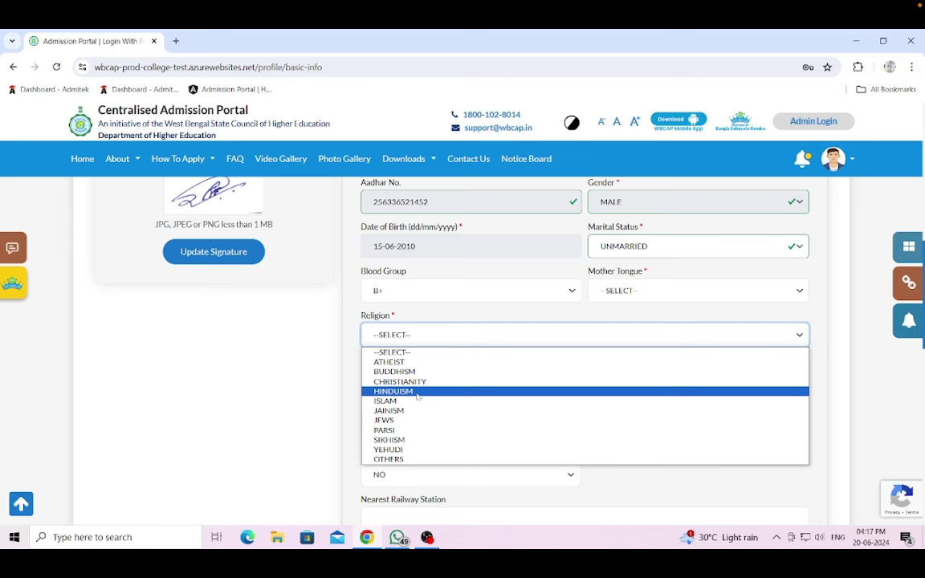
pyautogui.press('Return')
pyautogui.scroll(-1, 522, 366)
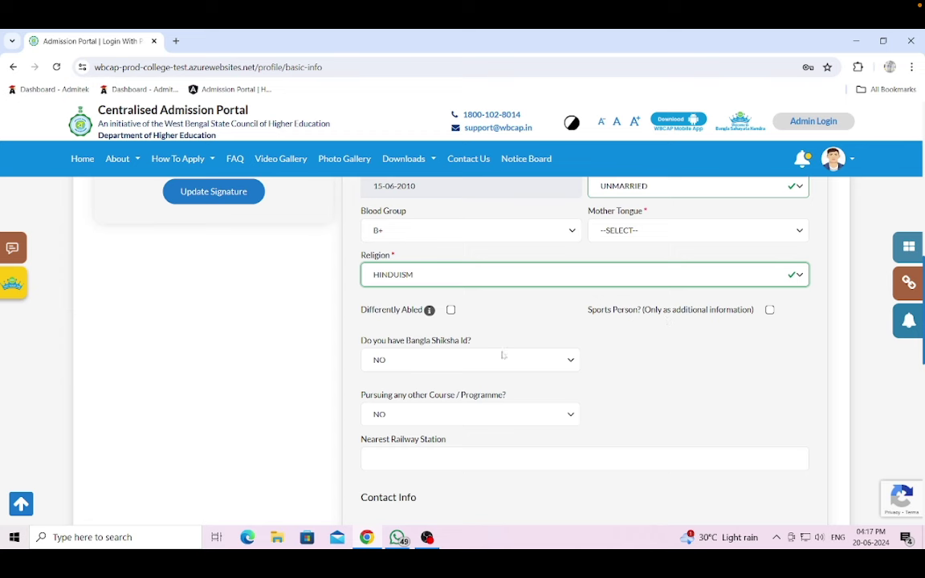
# - Try YES with an ID for Bangla Shiksha Id, then change the answer back to NO
pyautogui.scroll(-1, 402, 317)
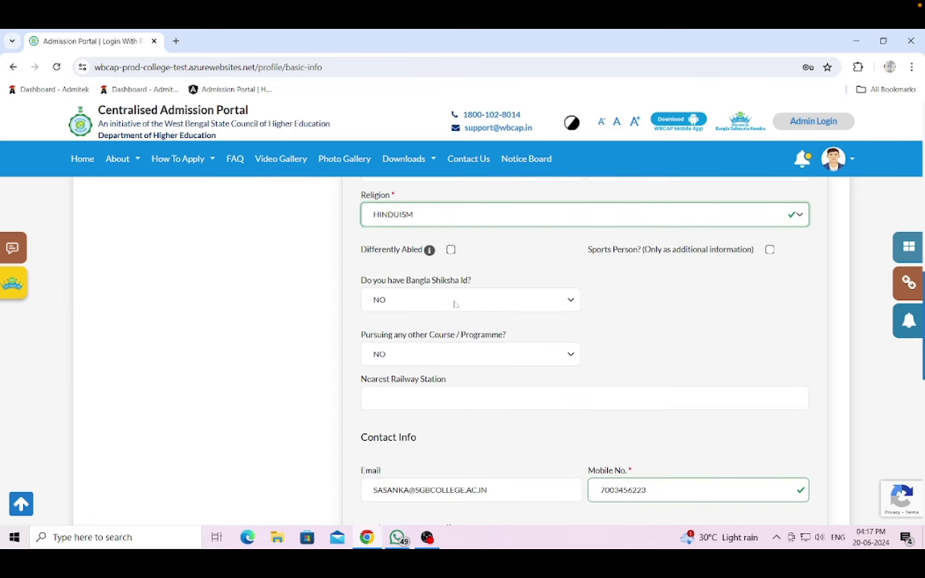
pyautogui.click(516, 301)
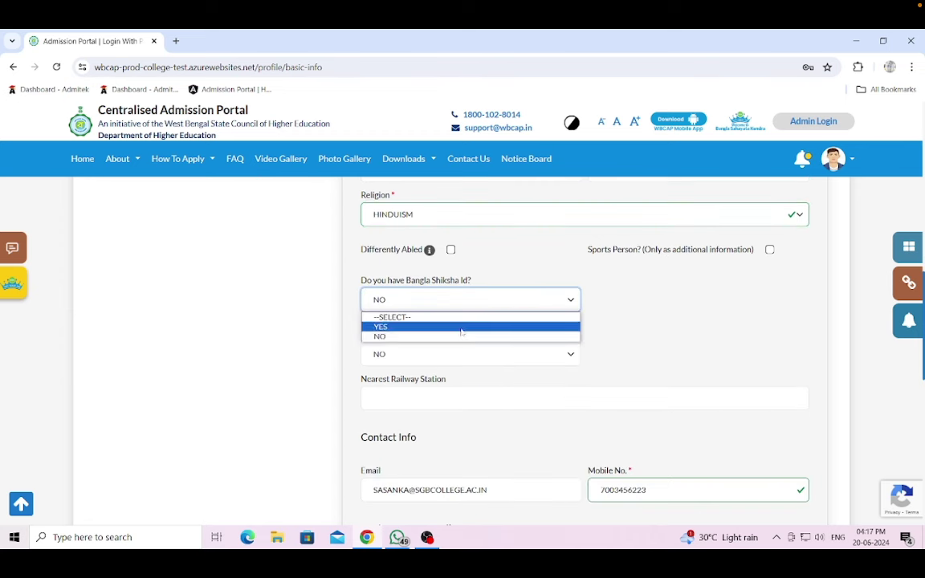
pyautogui.click(380, 327)
pyautogui.click(603, 300)
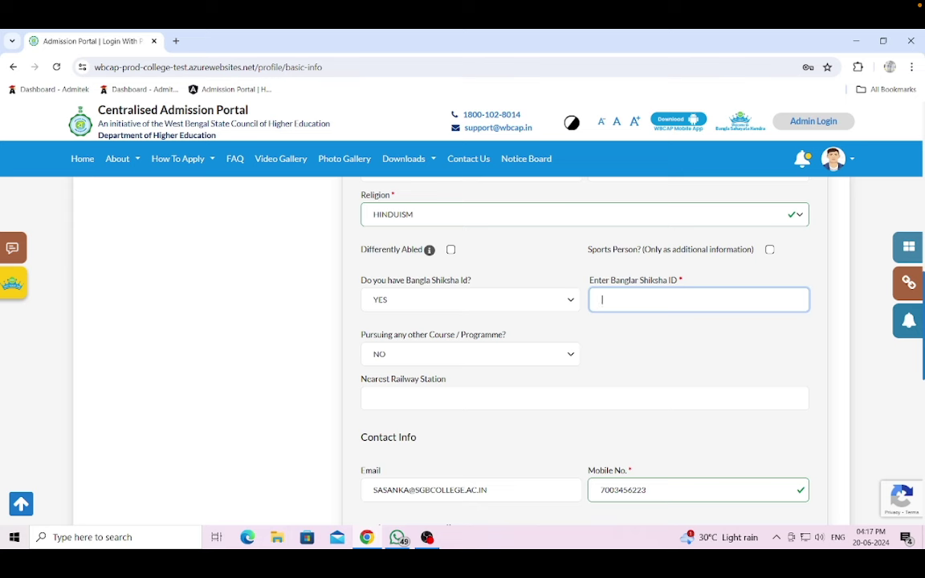
pyautogui.write('12345678')
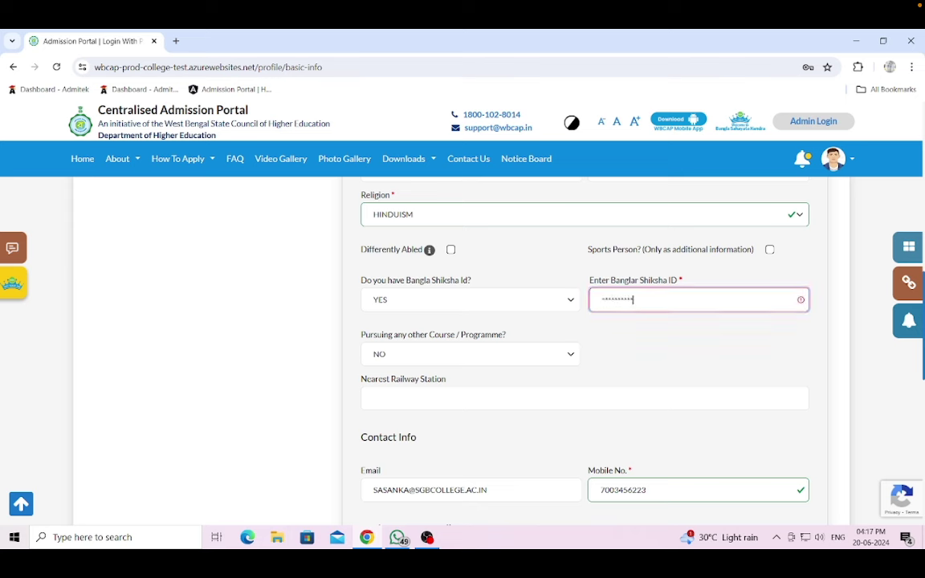
pyautogui.click(554, 300)
pyautogui.click(459, 335)
# - Try YES for Pursuing other Course, then set it back to NO
pyautogui.scroll(-1, 710, 359)
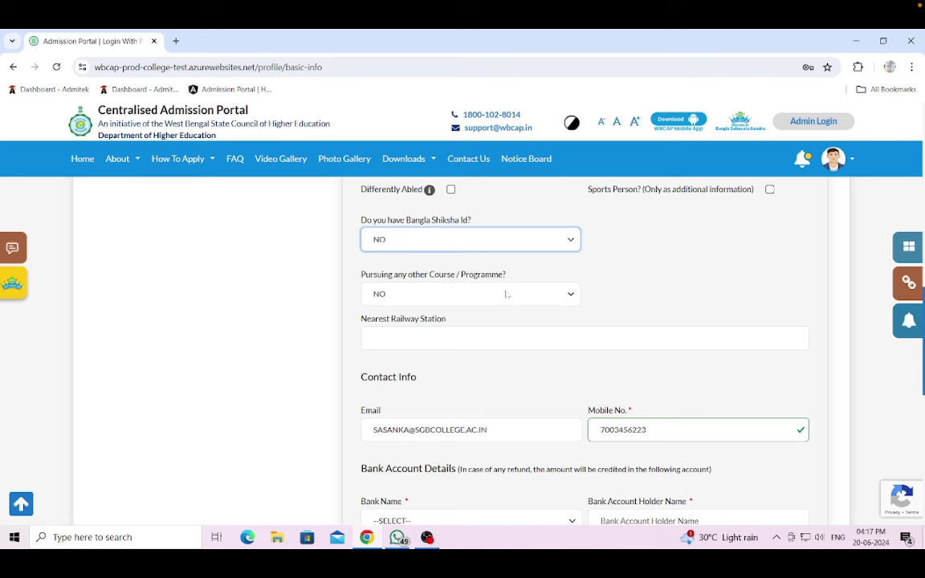
pyautogui.click(514, 296)
pyautogui.click(471, 320)
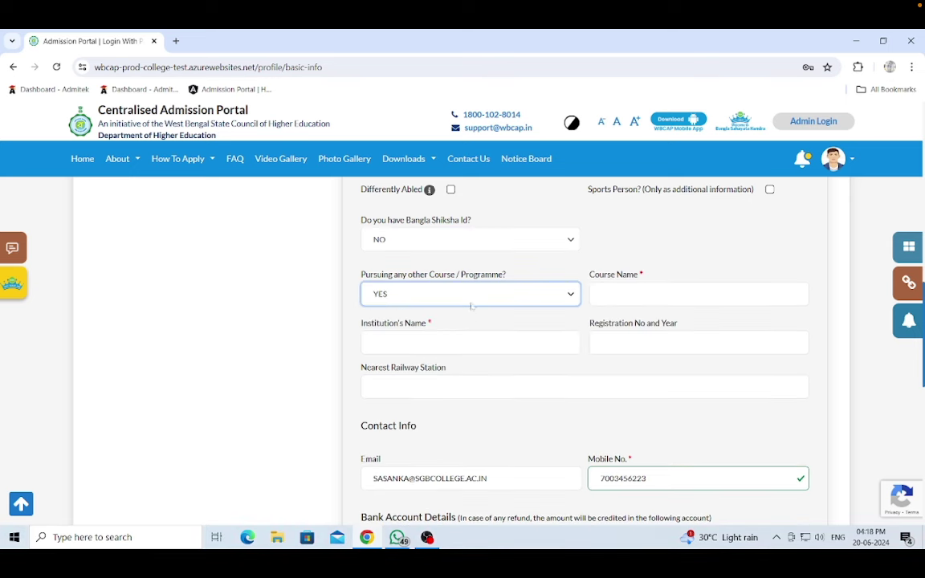
pyautogui.click(471, 297)
pyautogui.click(494, 330)
pyautogui.scroll(-2, 511, 314)
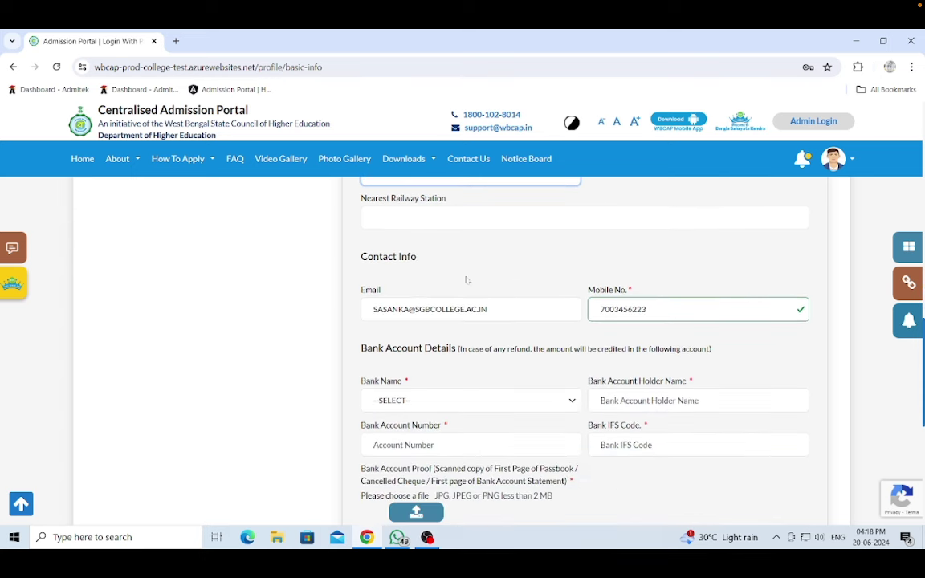
# - Fill the Nearest Railway Station field with MOGRA
pyautogui.click(585, 217)
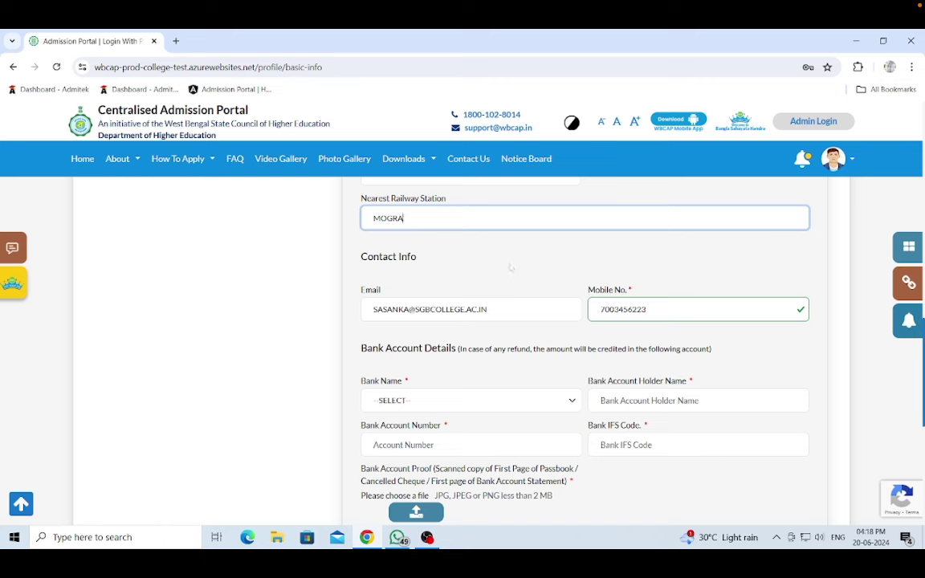
pyautogui.scroll(-2, 504, 281)
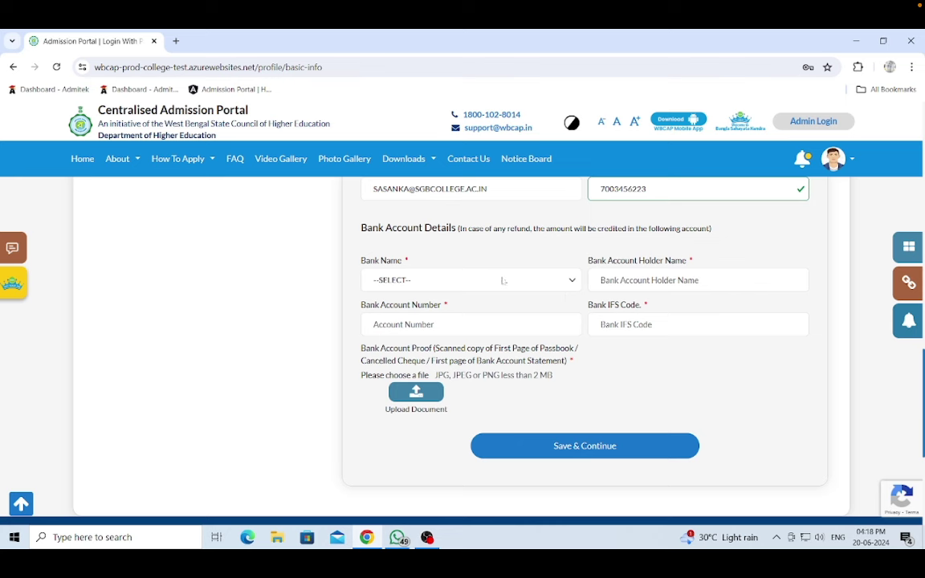
# - Choose STATE BANK OF INDIA as the bank name
pyautogui.click(504, 281)
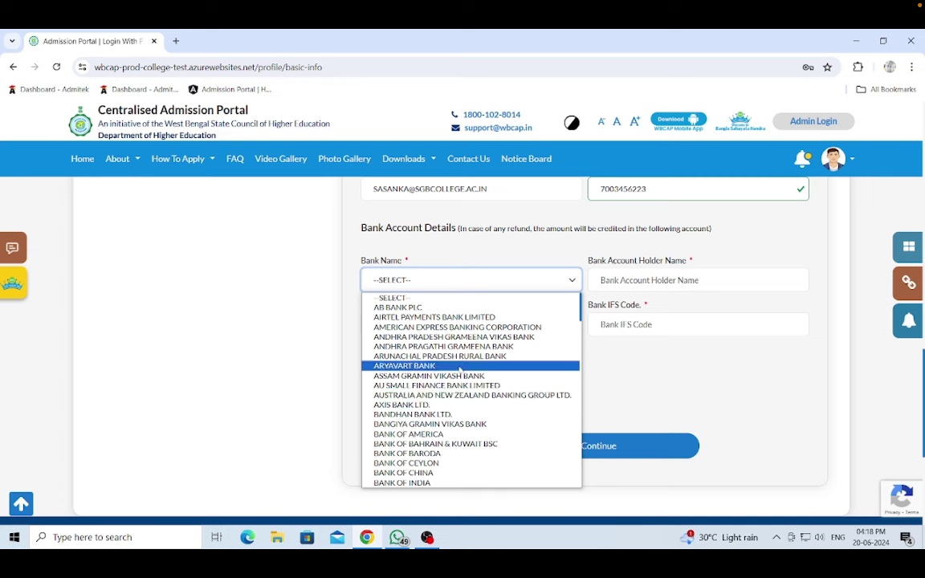
pyautogui.scroll(-3, 460, 370)
pyautogui.scroll(2, 461, 371)
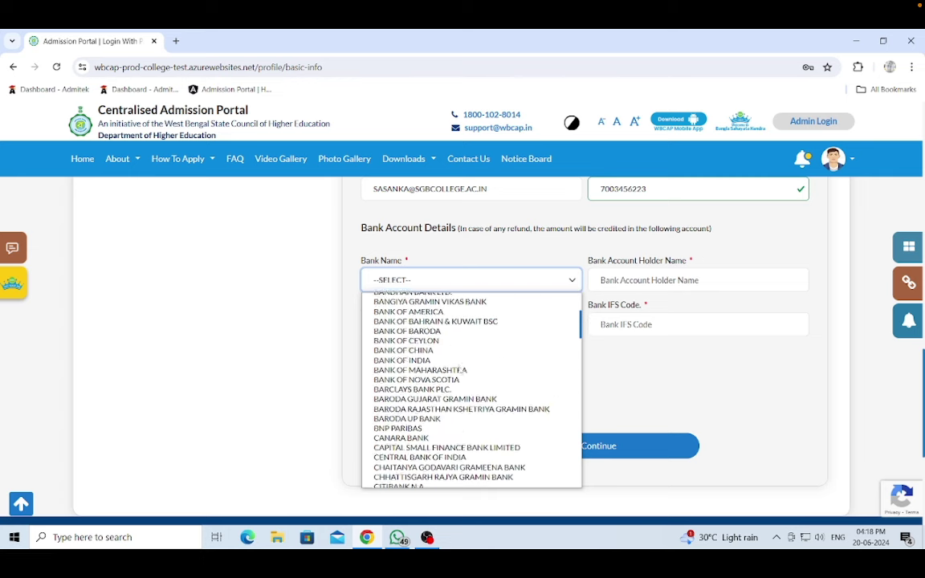
pyautogui.scroll(-12, 460, 371)
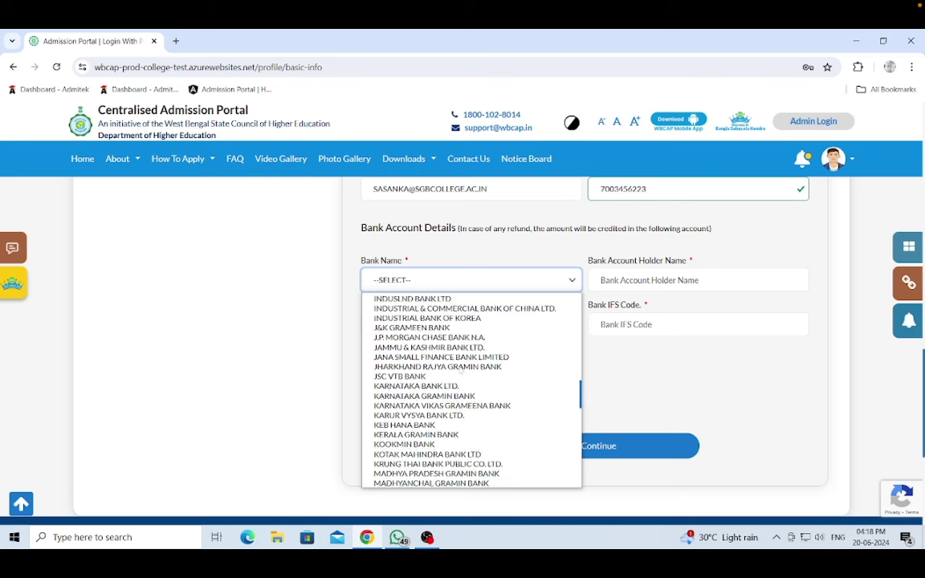
pyautogui.scroll(-3, 459, 371)
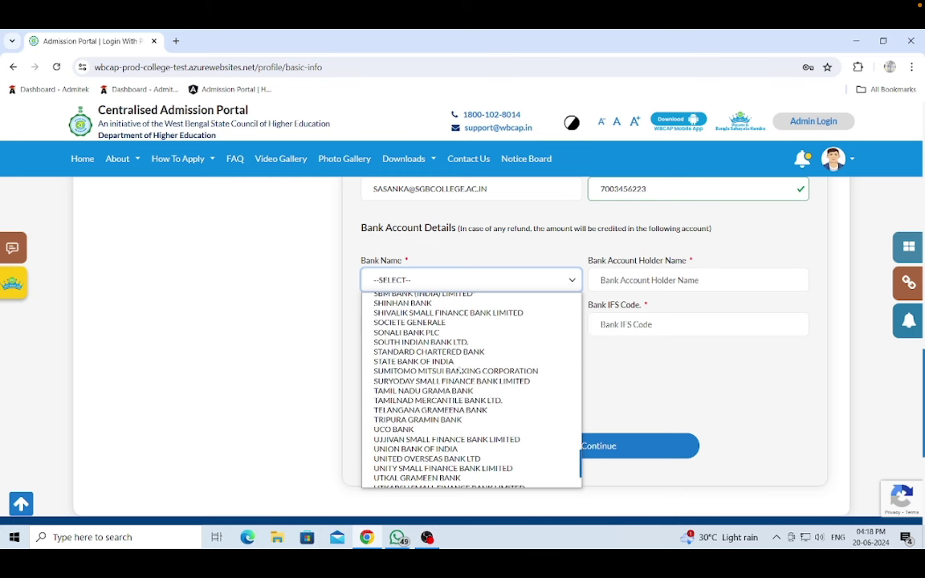
pyautogui.click(456, 362)
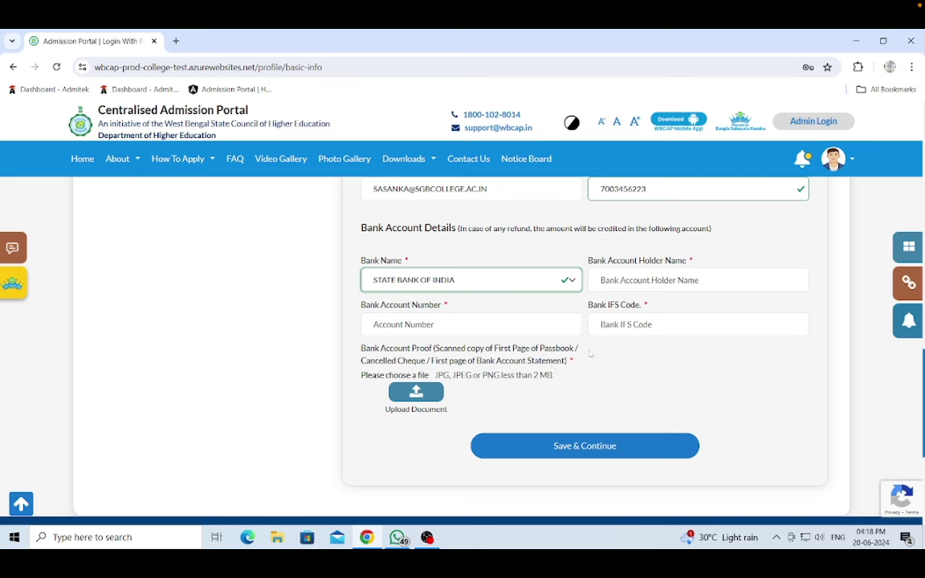
# - Enter the account holder's name, the account number and the IFS code
pyautogui.click(698, 280)
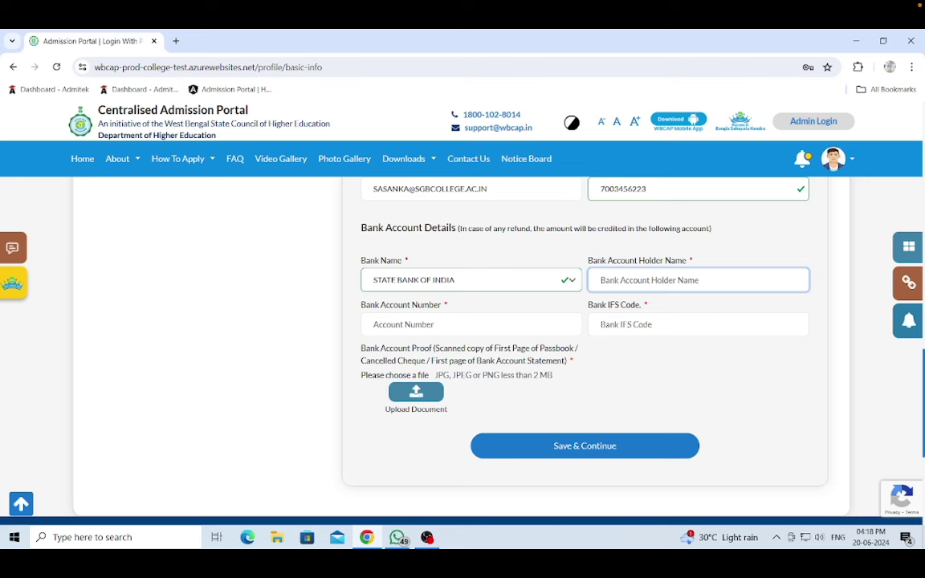
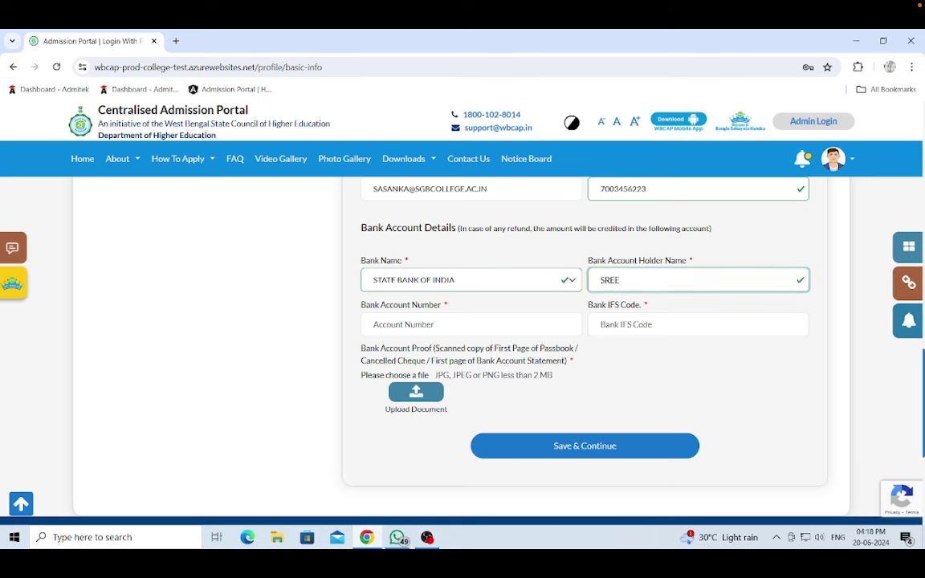
pyautogui.click(471, 324)
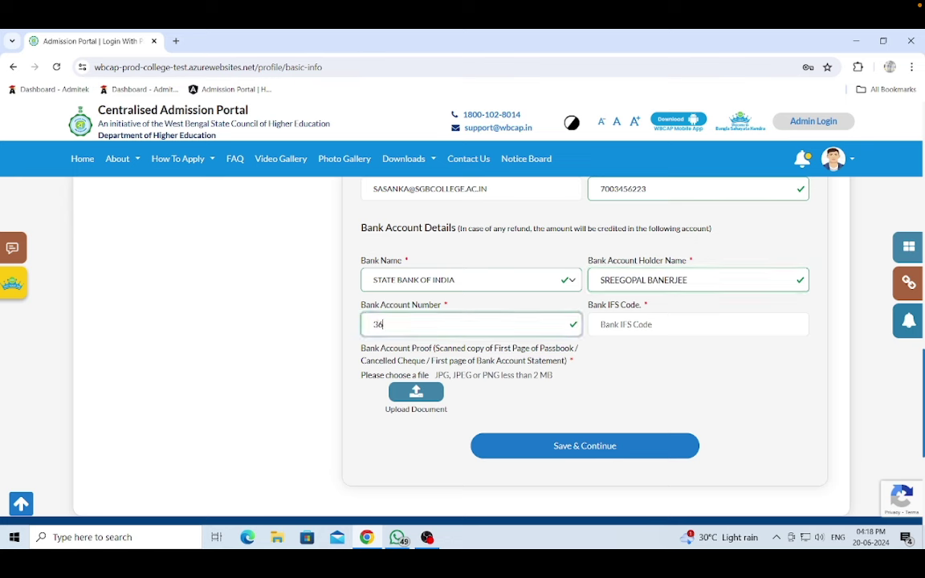
pyautogui.click(642, 325)
pyautogui.write('SBIN0')
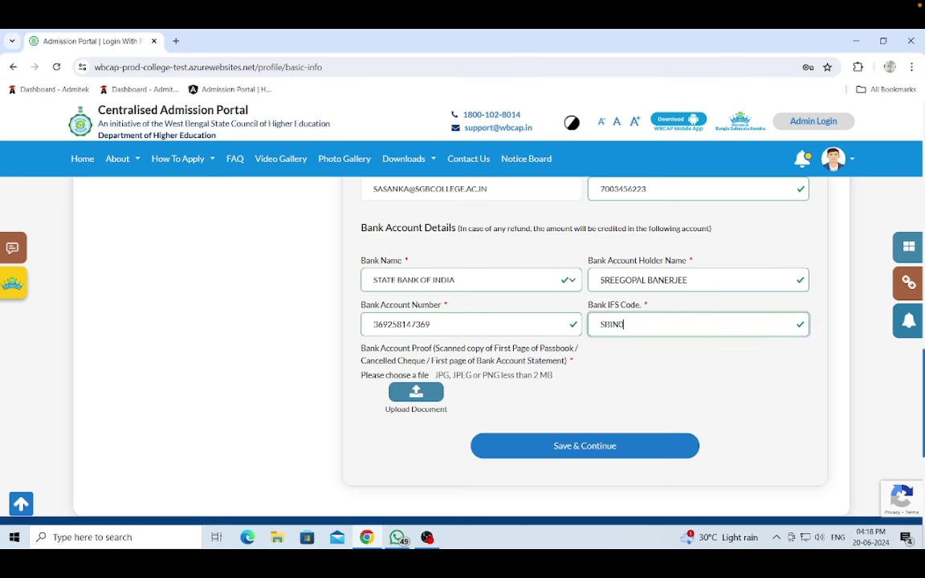
pyautogui.write('5909')
# - Upload the 'pb' passbook image as bank proof and review it in the viewer
pyautogui.click(417, 393)
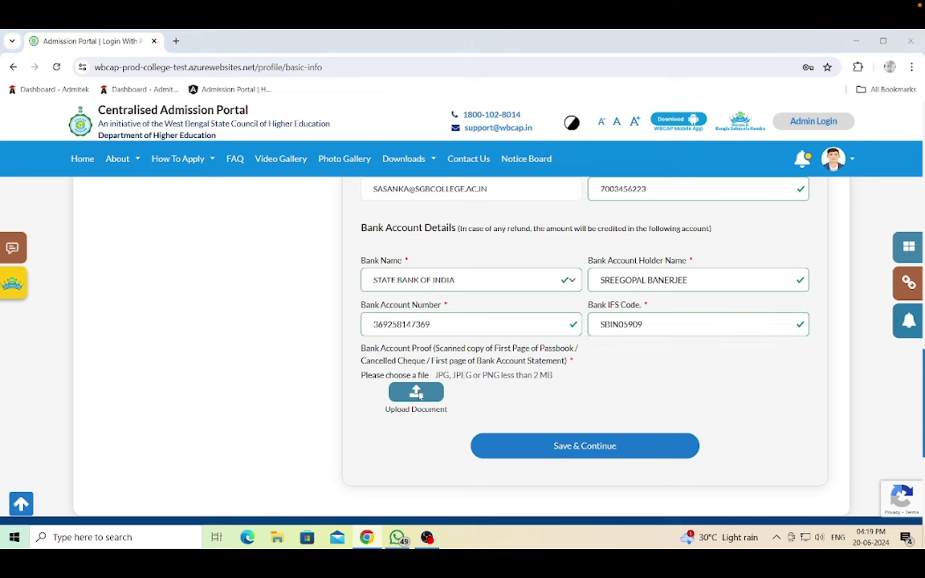
pyautogui.scroll(-5, 336, 207)
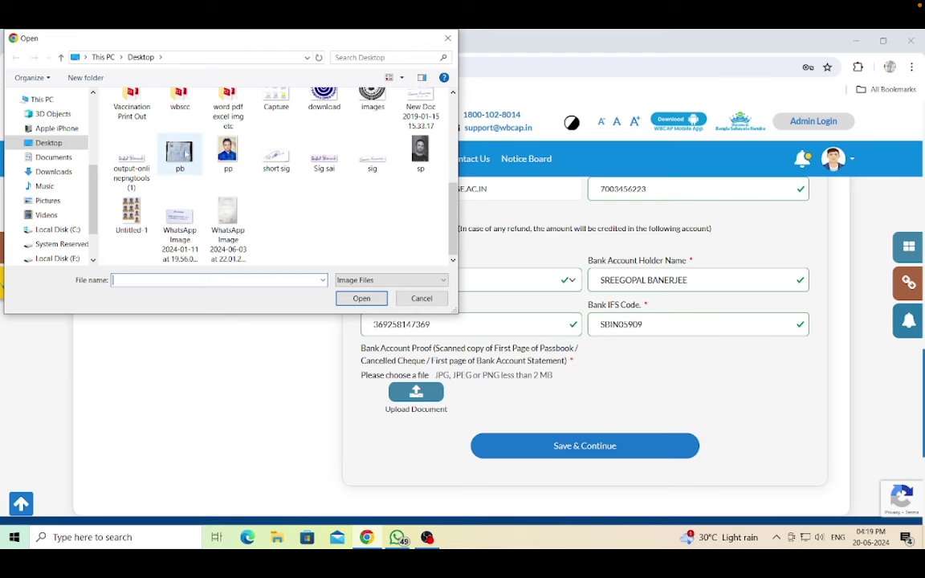
pyautogui.click(171, 141)
pyautogui.click(374, 301)
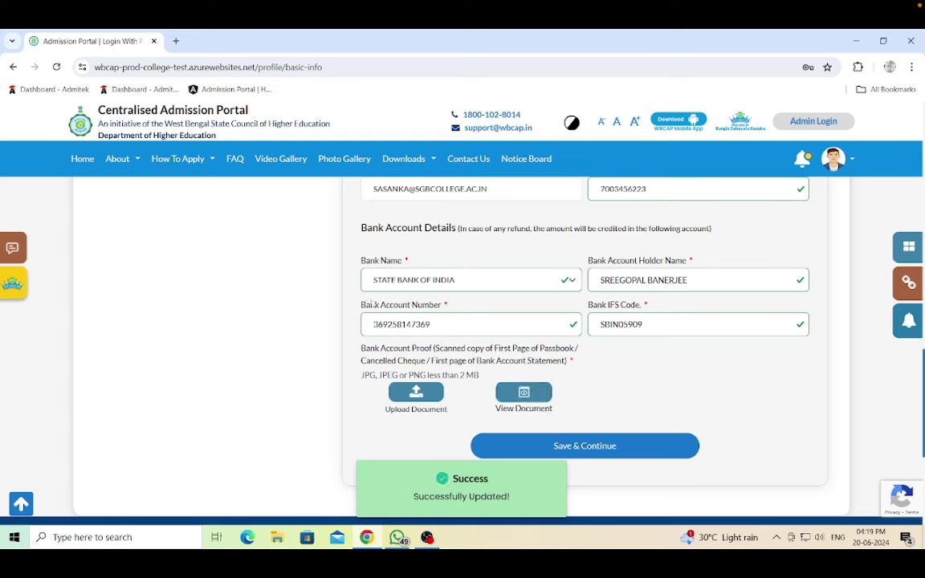
pyautogui.scroll(-2, 382, 307)
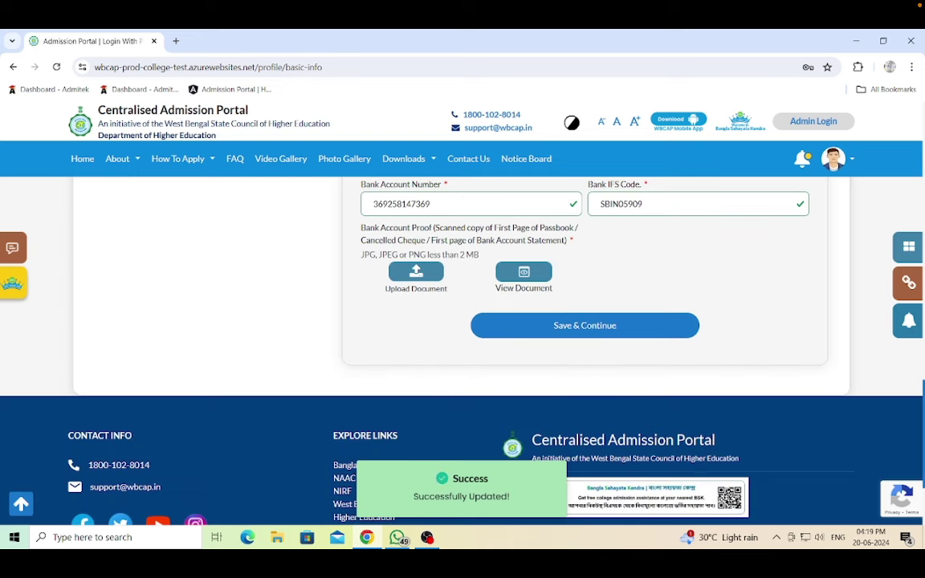
pyautogui.click(524, 273)
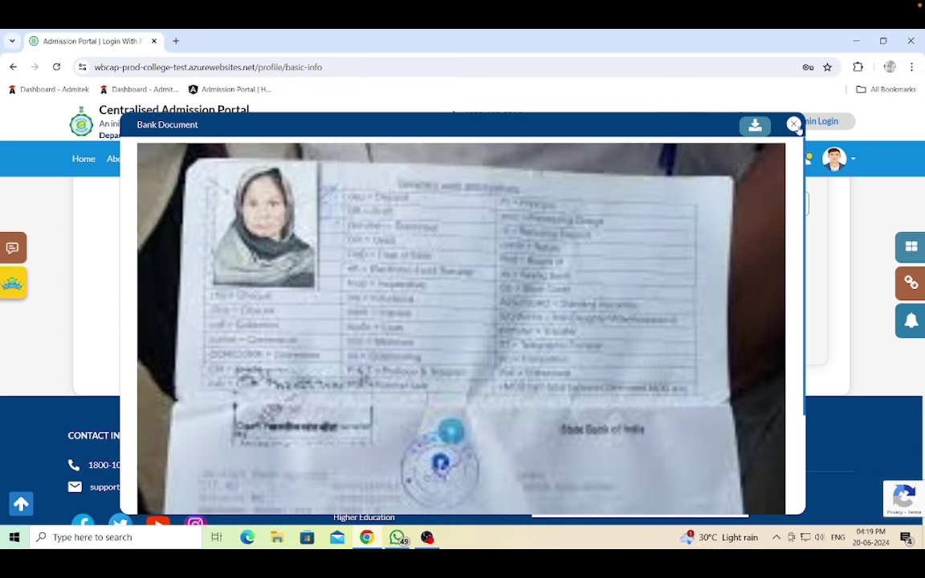
pyautogui.scroll(-4, 514, 274)
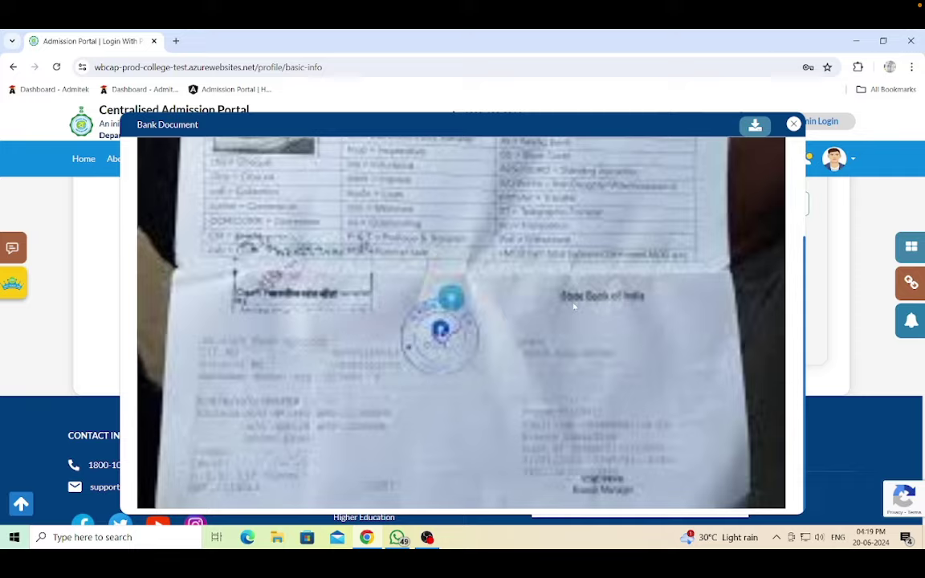
pyautogui.scroll(4, 574, 305)
pyautogui.scroll(-4, 574, 305)
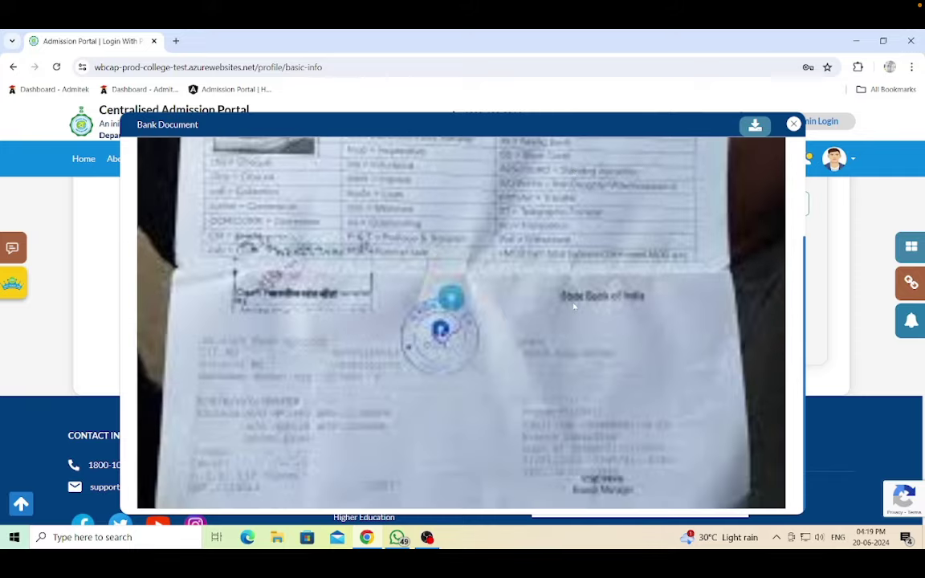
pyautogui.click(793, 124)
# - Attempt Save & Continue, which fails with a mandatory-fields error
pyautogui.scroll(4, 619, 359)
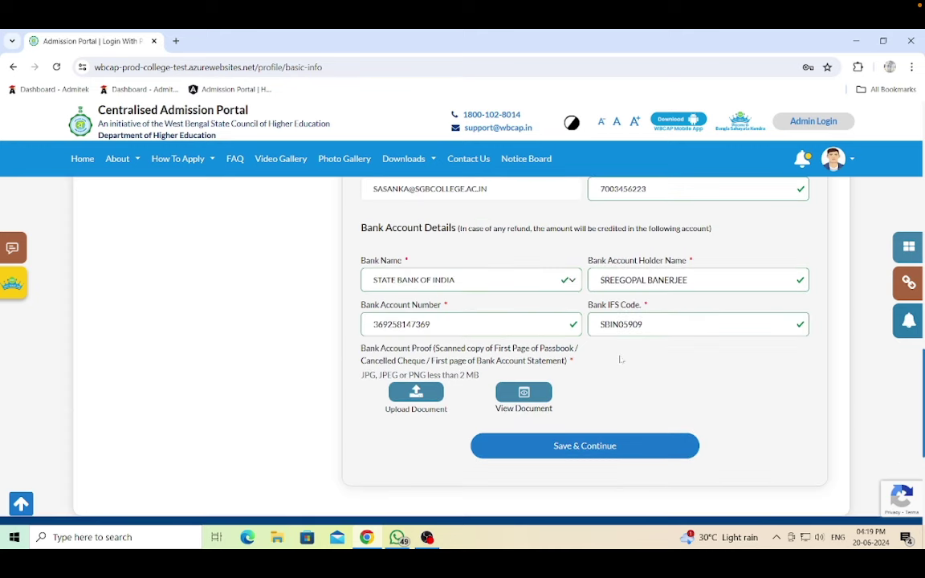
pyautogui.scroll(-5, 620, 359)
pyautogui.scroll(-1, 620, 359)
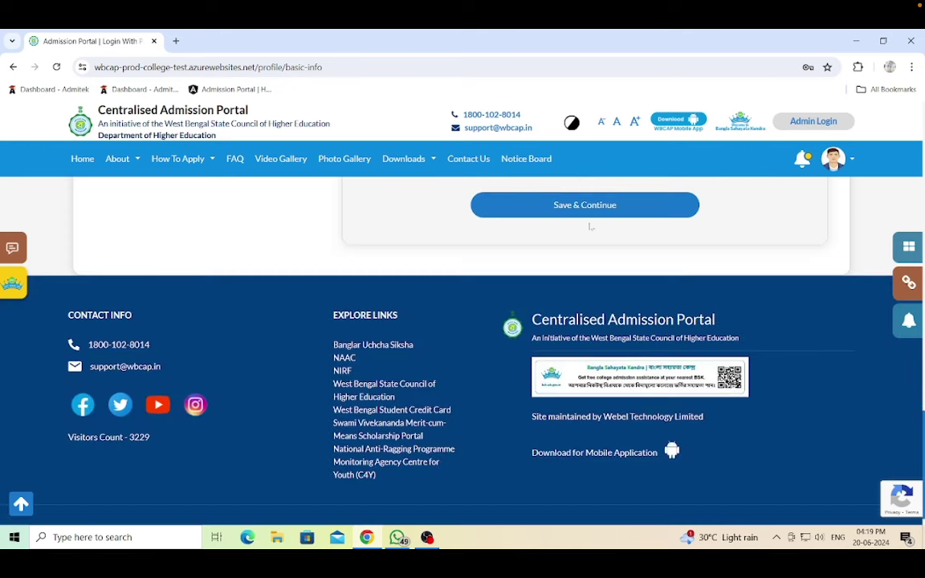
pyautogui.click(578, 207)
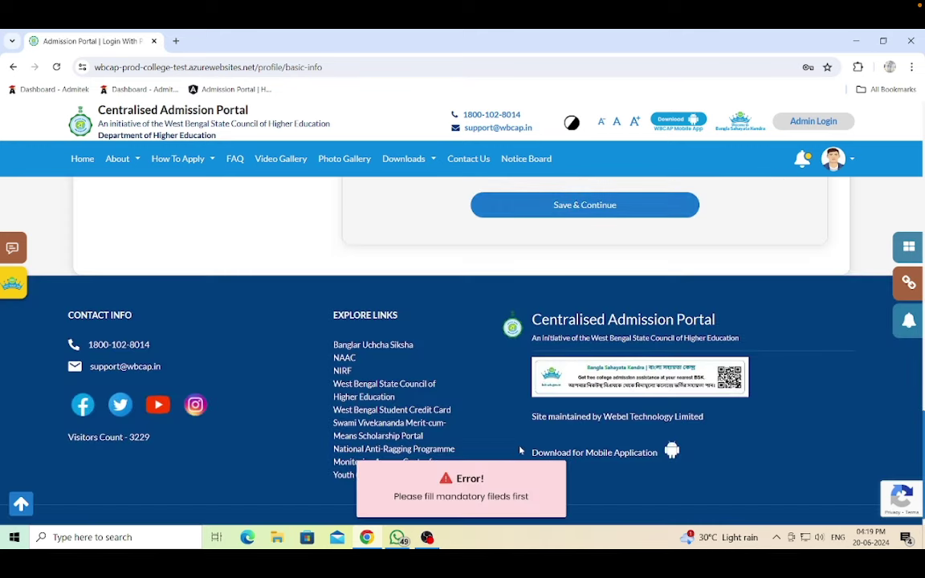
# - Choose BENGALI (BANGLA) in the Mother Tongue dropdown and return to the form's bottom
pyautogui.scroll(3, 578, 206)
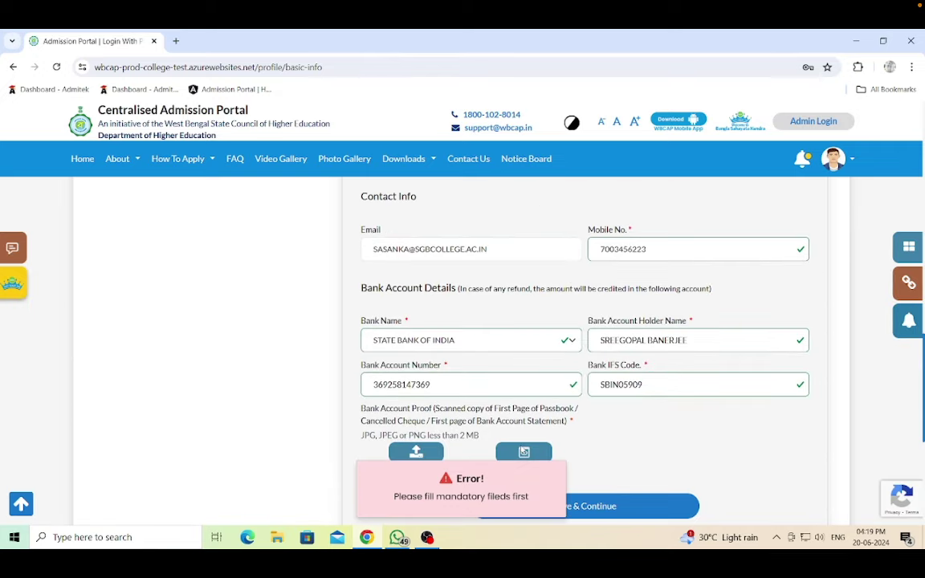
pyautogui.scroll(3, 521, 449)
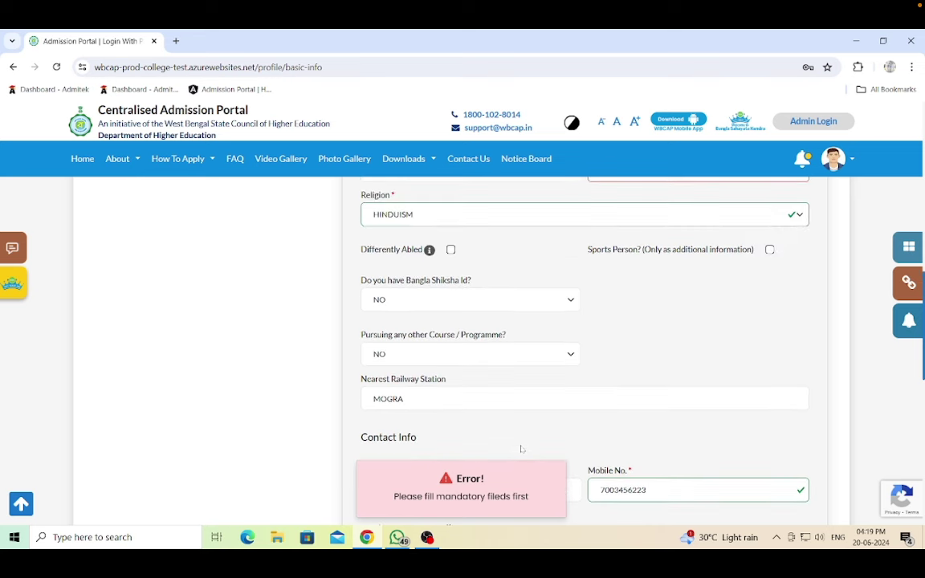
pyautogui.scroll(2, 521, 449)
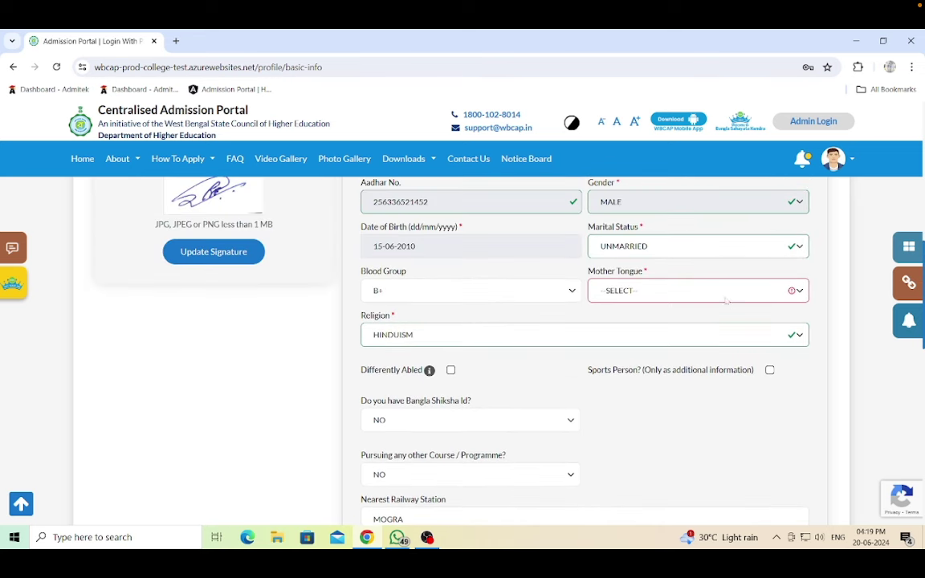
pyautogui.click(688, 291)
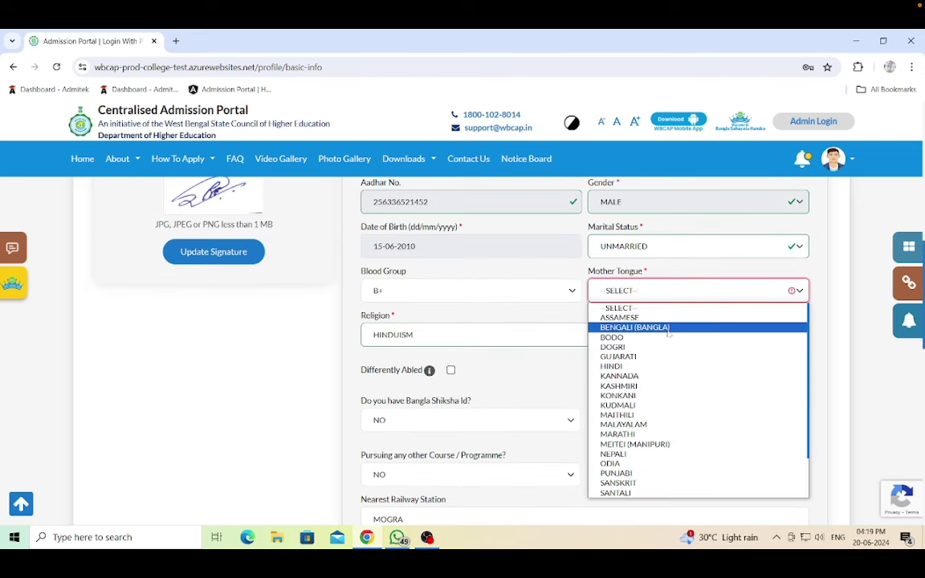
pyautogui.click(634, 327)
pyautogui.scroll(2, 634, 324)
pyautogui.scroll(3, 632, 323)
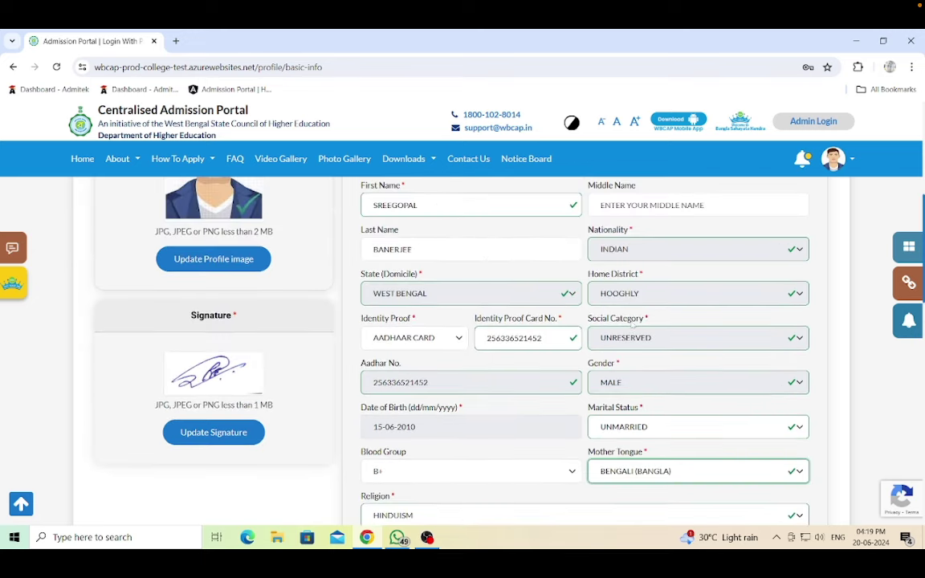
pyautogui.scroll(-2, 633, 323)
pyautogui.scroll(-3, 632, 325)
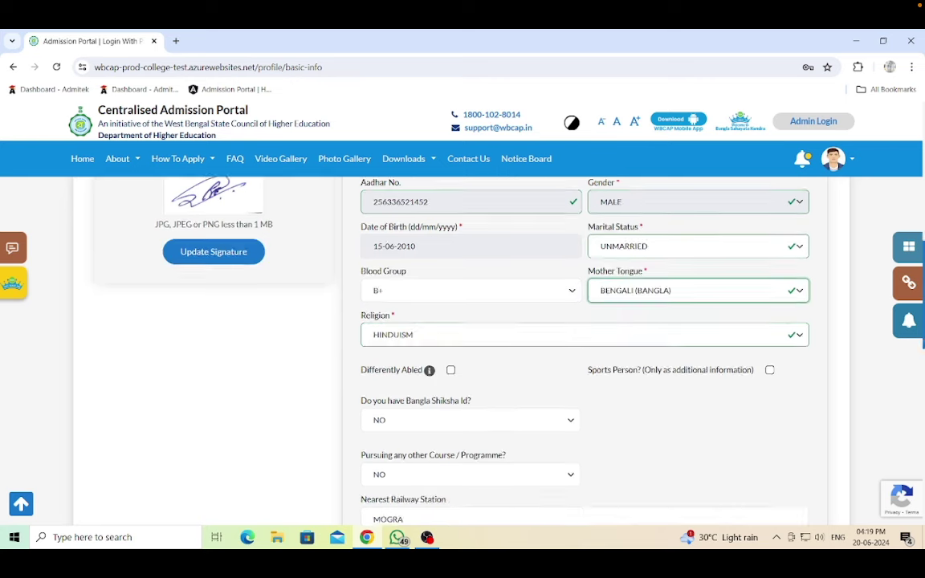
pyautogui.scroll(-2, 631, 326)
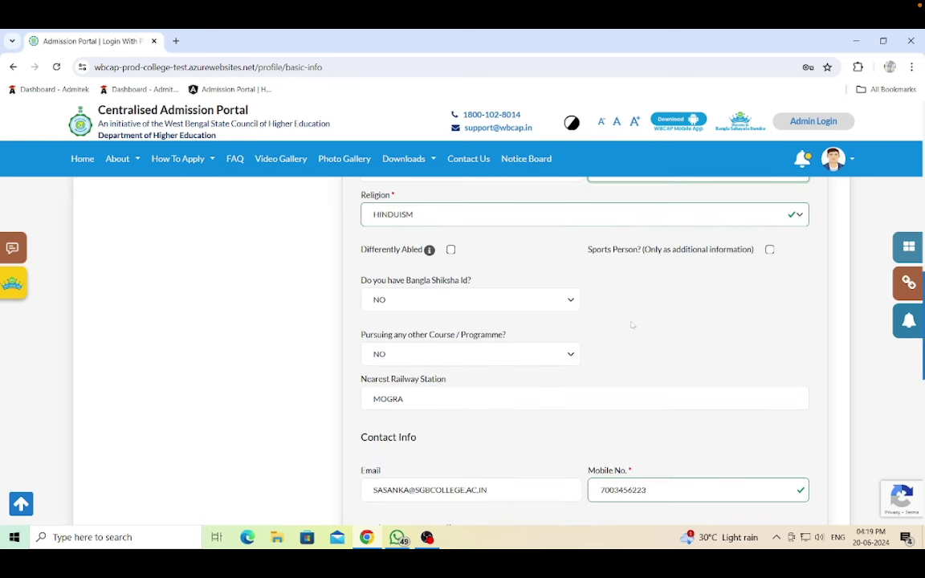
pyautogui.scroll(-2, 631, 326)
pyautogui.scroll(-3, 632, 325)
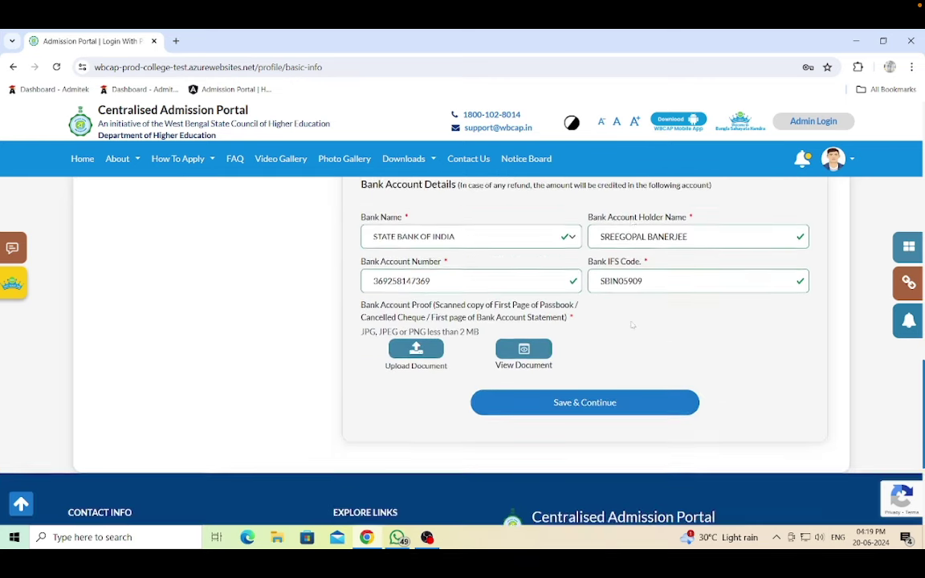
# - Save & Continue the Personal Information page and confirm the save with OK
pyautogui.click(592, 387)
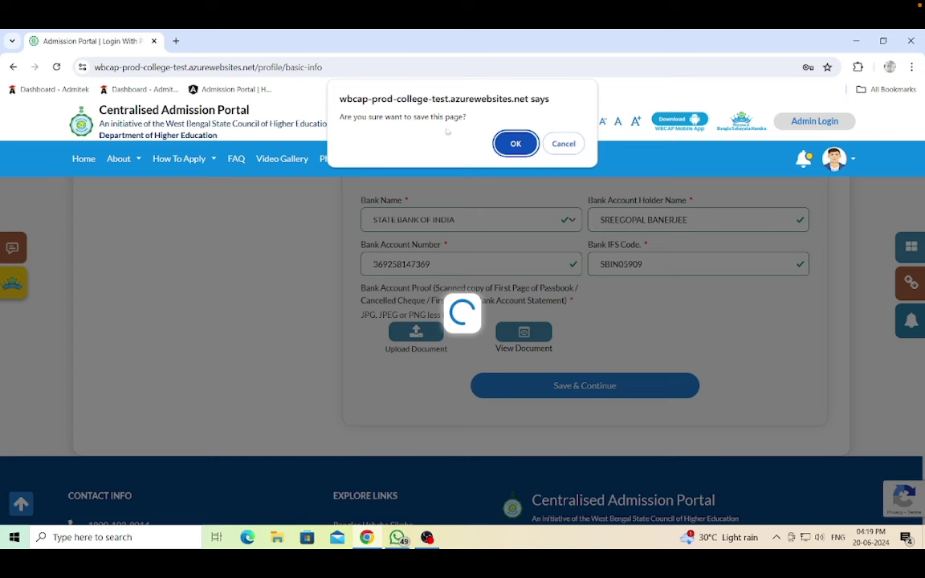
pyautogui.click(515, 144)
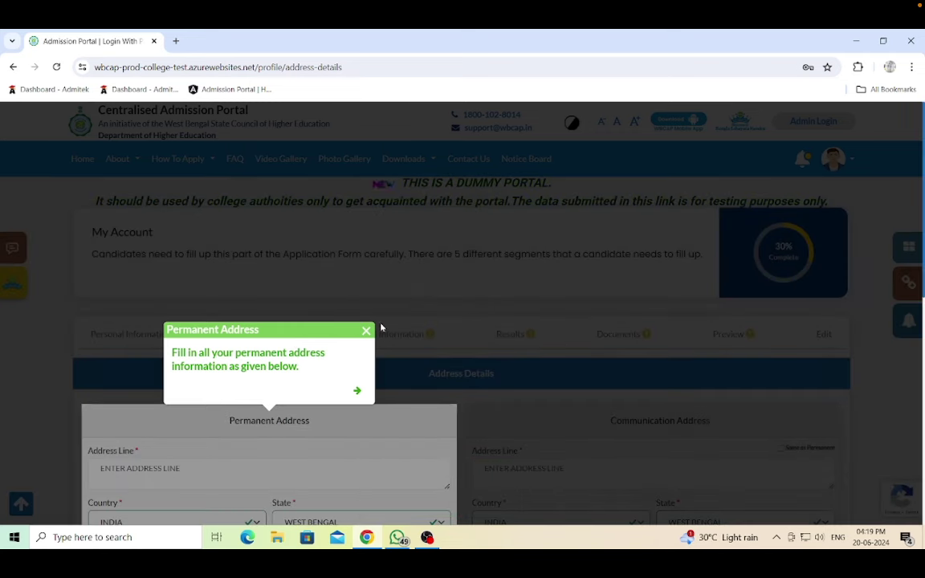
# - Enter the permanent address line and select its district
pyautogui.click(366, 330)
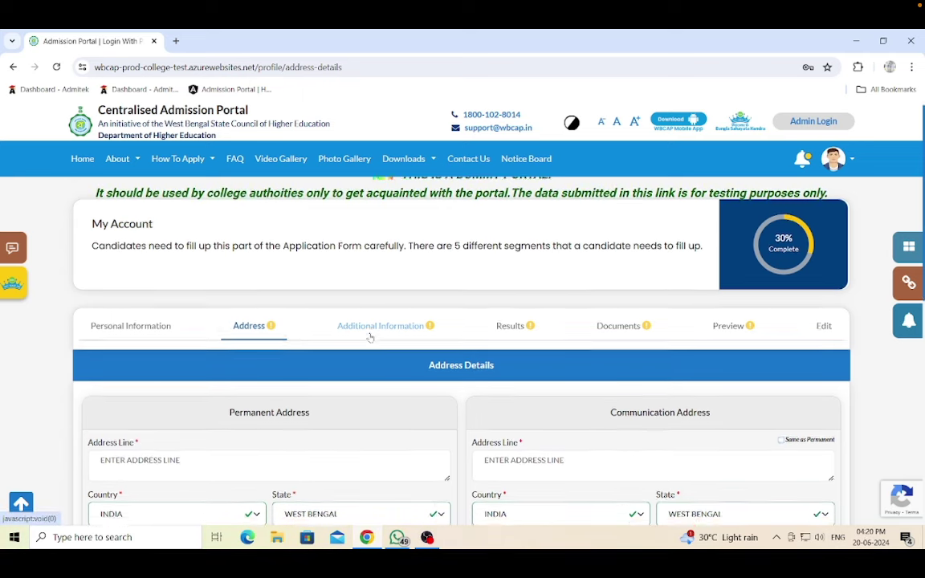
pyautogui.scroll(-3, 370, 337)
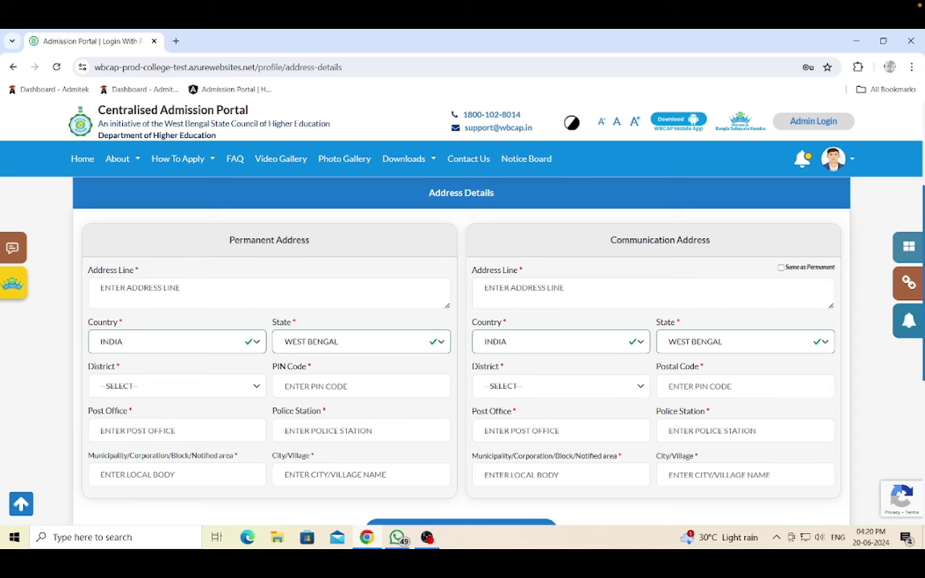
pyautogui.click(101, 287)
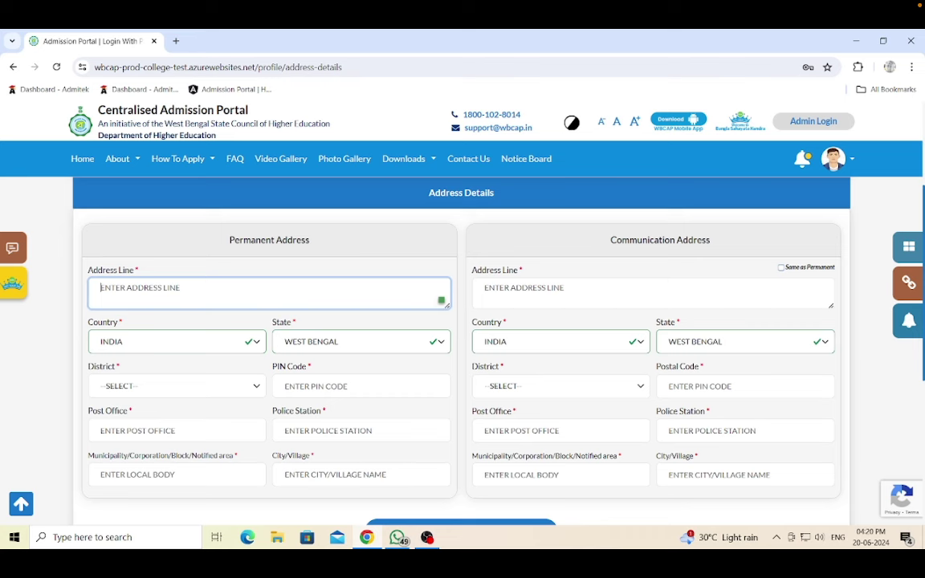
pyautogui.write('B')
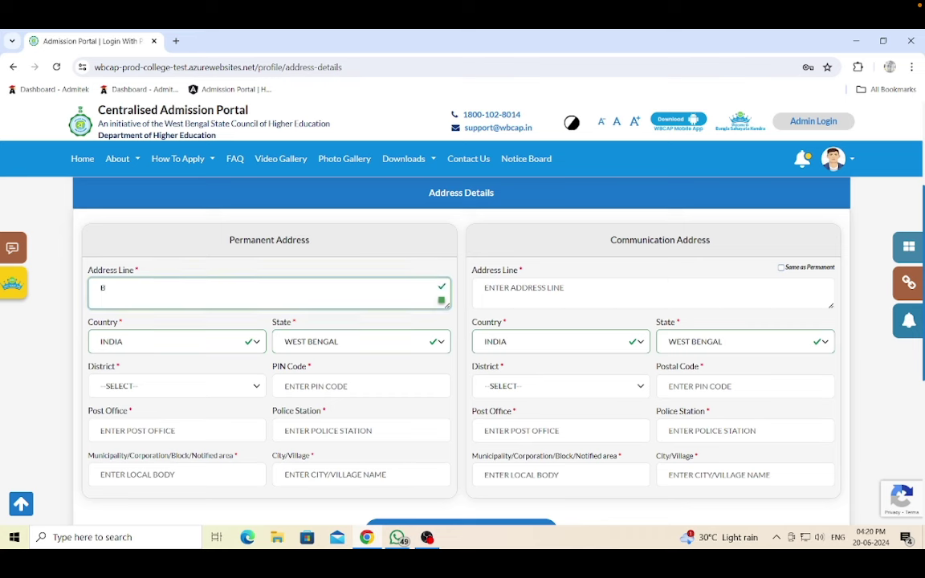
pyautogui.write('AGATI')
pyautogui.scroll(-1, 360, 293)
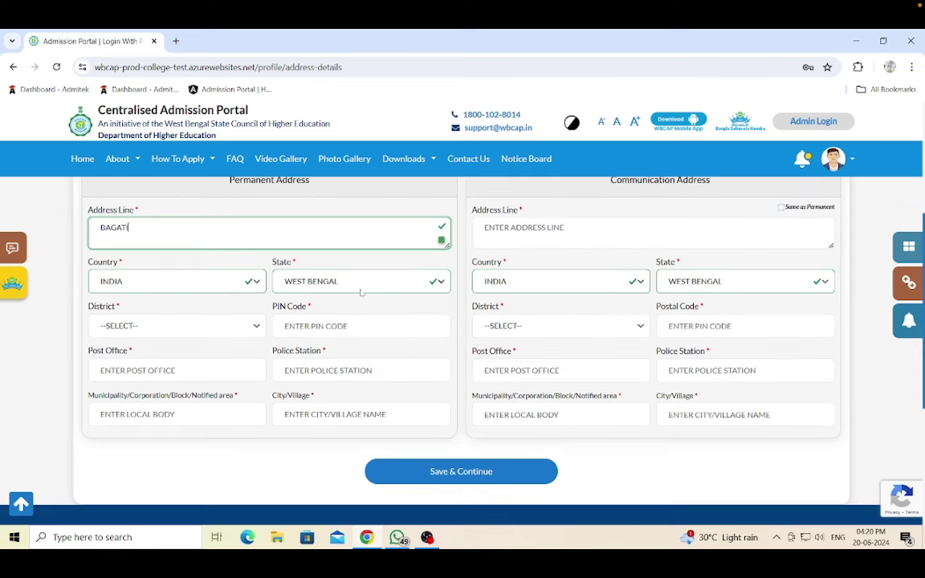
pyautogui.click(233, 325)
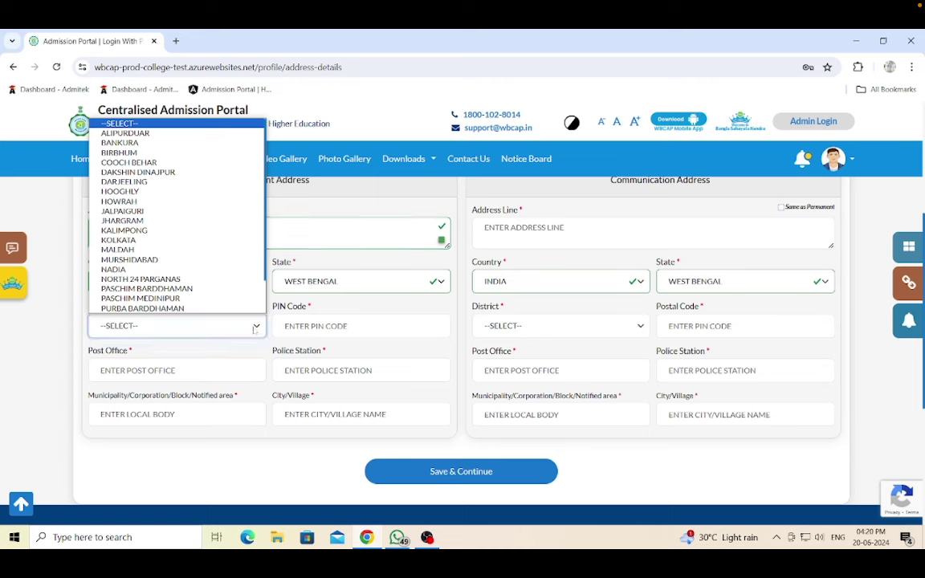
pyautogui.click(129, 191)
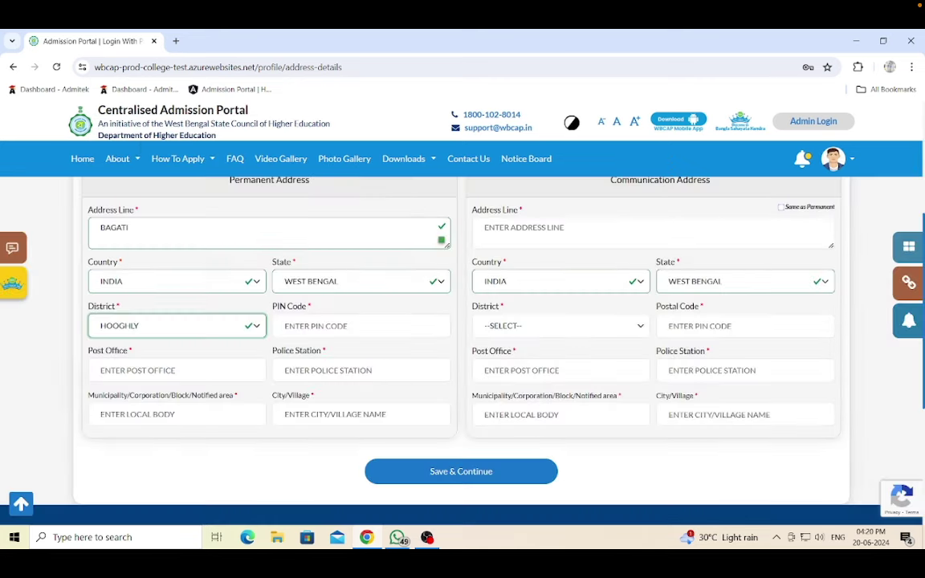
# - Enter the PIN code, pick the matching post office, and fill the communication address
pyautogui.click(308, 326)
pyautogui.write('71')
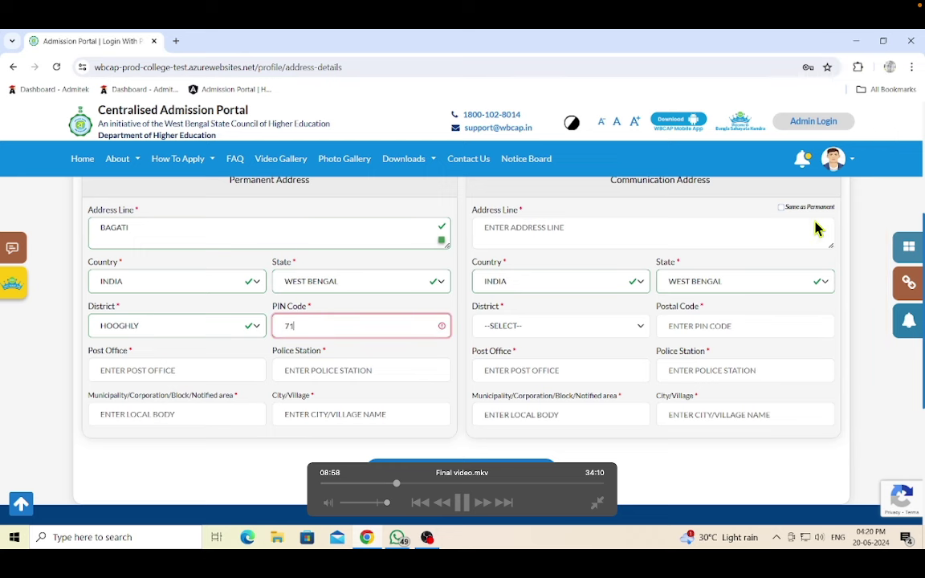
pyautogui.write('2148')
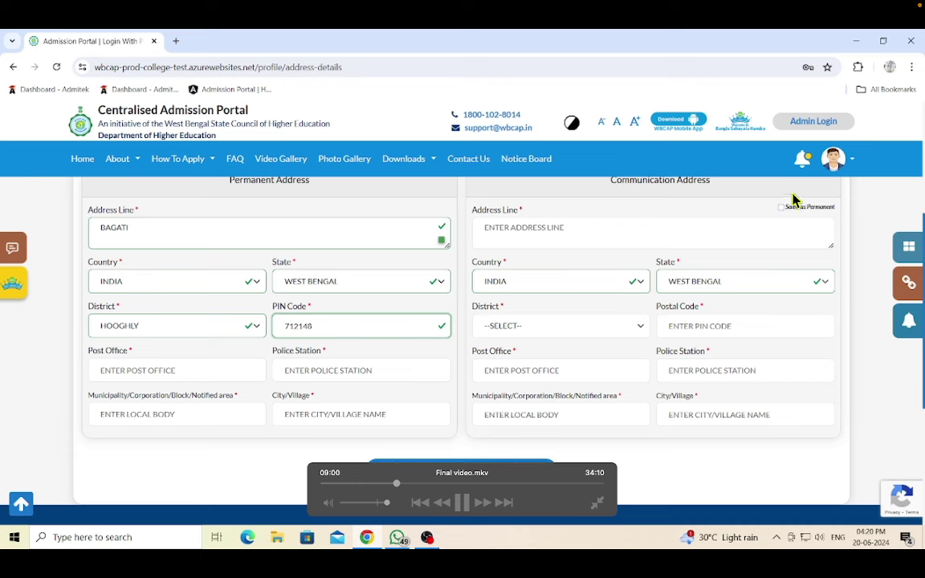
pyautogui.scroll(-1, 769, 206)
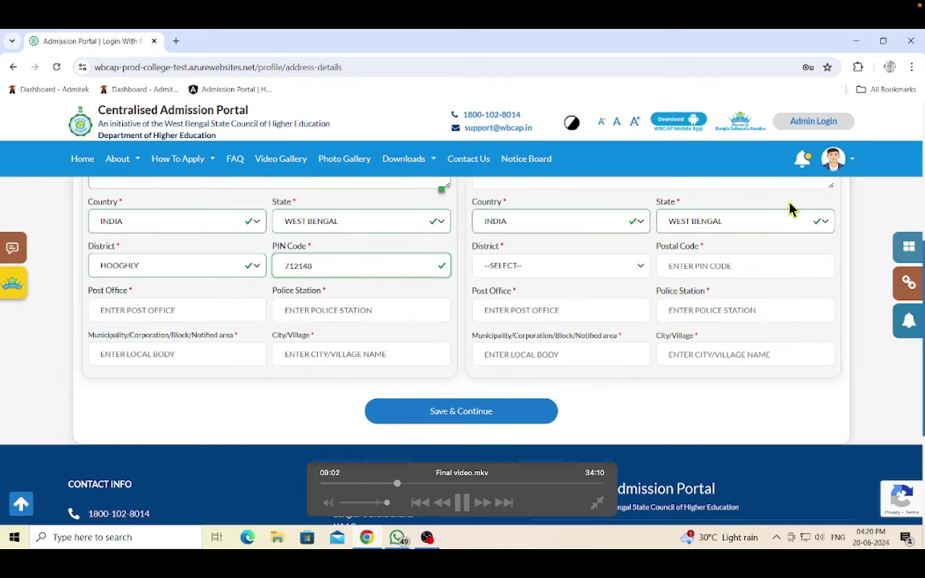
pyautogui.press('Tab')
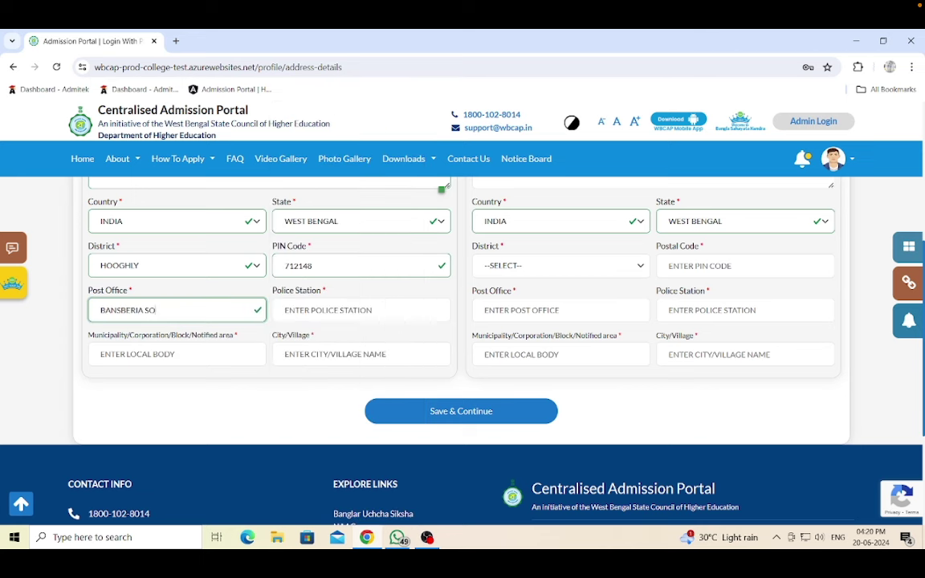
pyautogui.click(176, 354)
pyautogui.write('BANSBERIA SO')
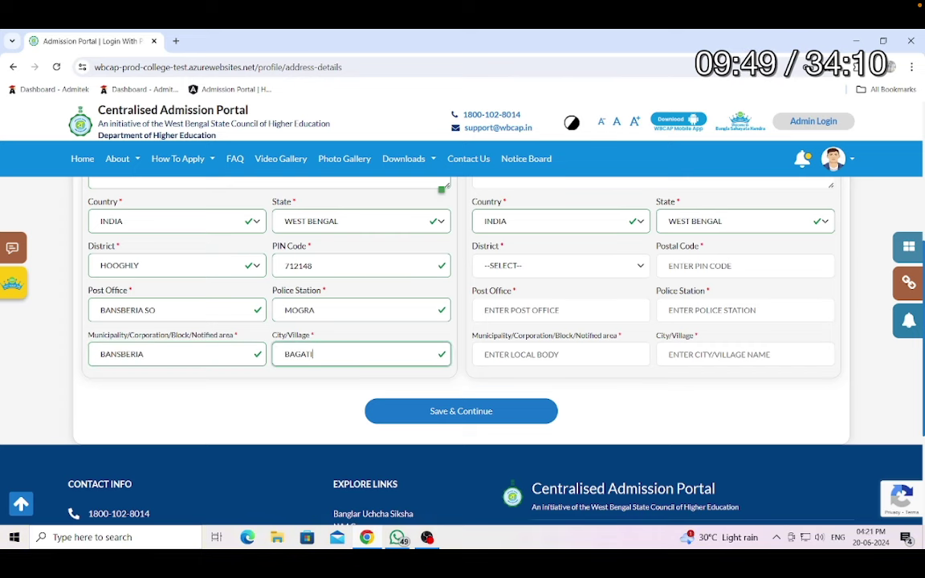
pyautogui.scroll(2, 461, 337)
pyautogui.click(653, 293)
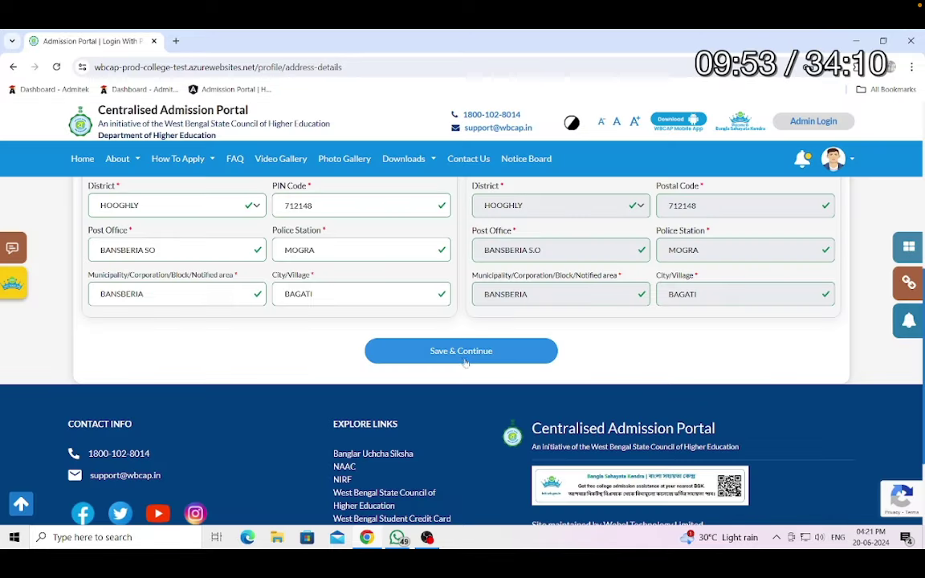
# - Save the address page, declining Chrome's save-address prompt and confirming with OK
pyautogui.click(462, 353)
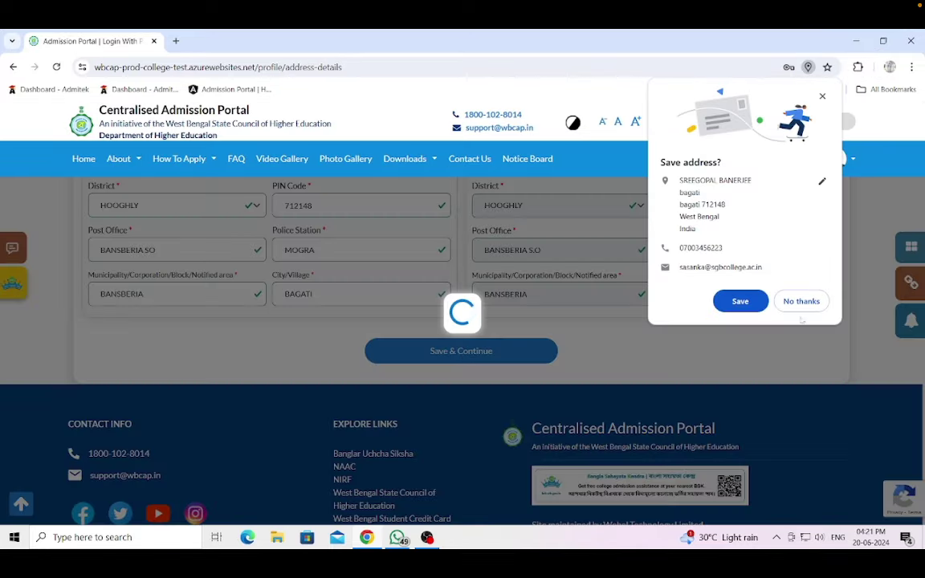
pyautogui.click(801, 303)
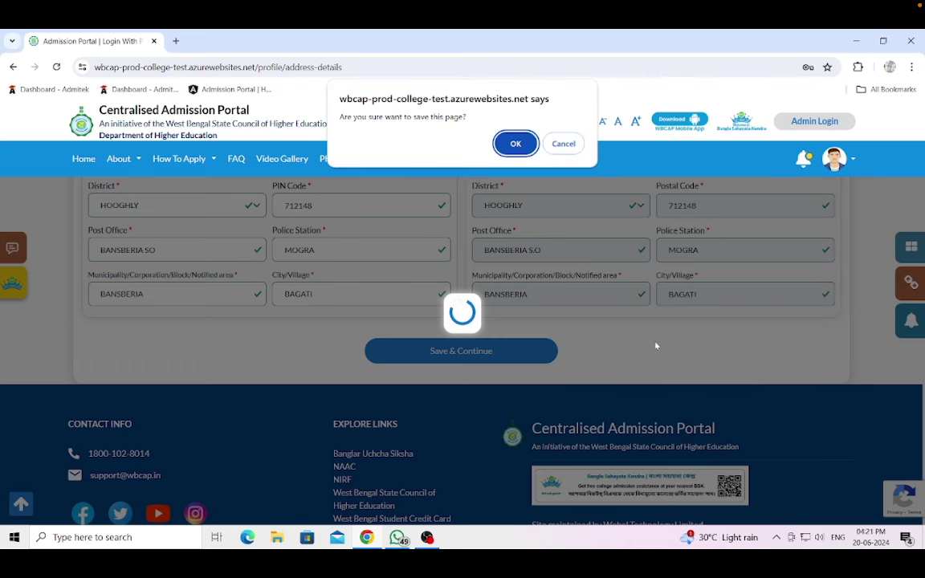
pyautogui.click(515, 143)
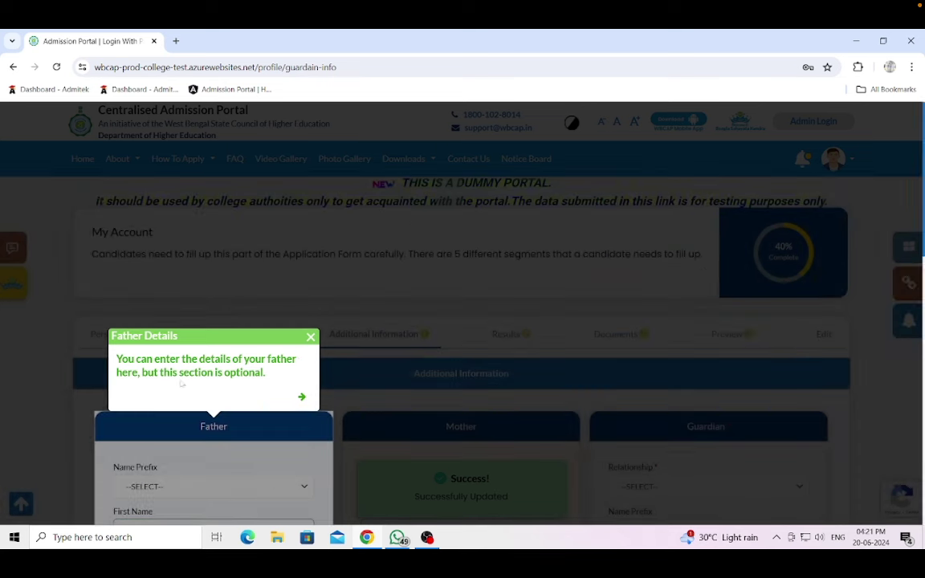
# - Enter the father's name with prefix MR. plus first, middle and last names
pyautogui.click(311, 338)
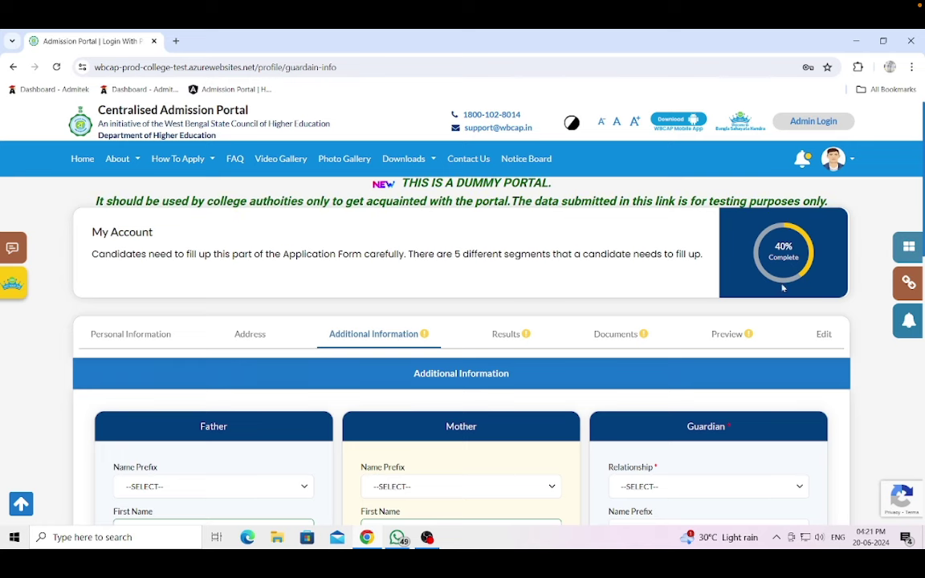
pyautogui.scroll(-3, 474, 296)
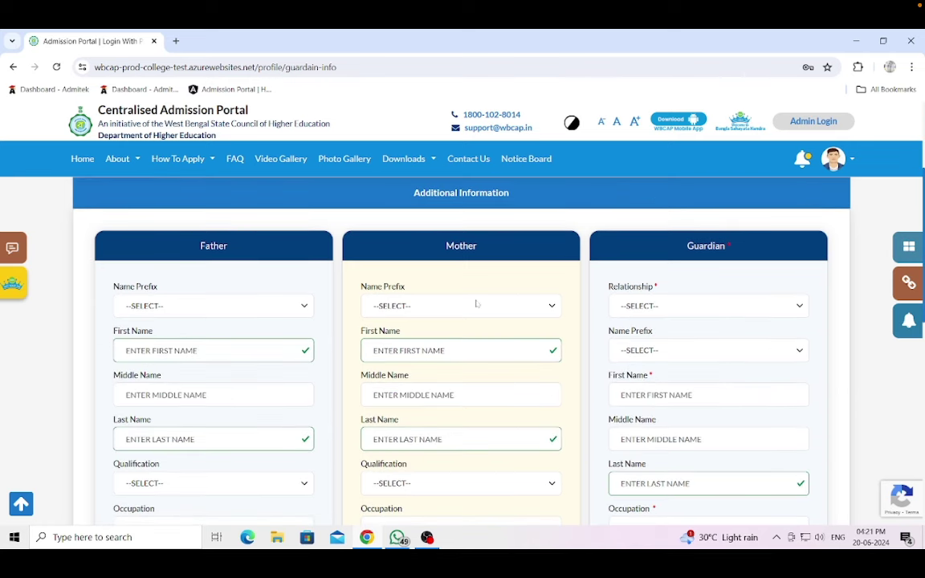
pyautogui.scroll(-1, 476, 303)
pyautogui.click(265, 246)
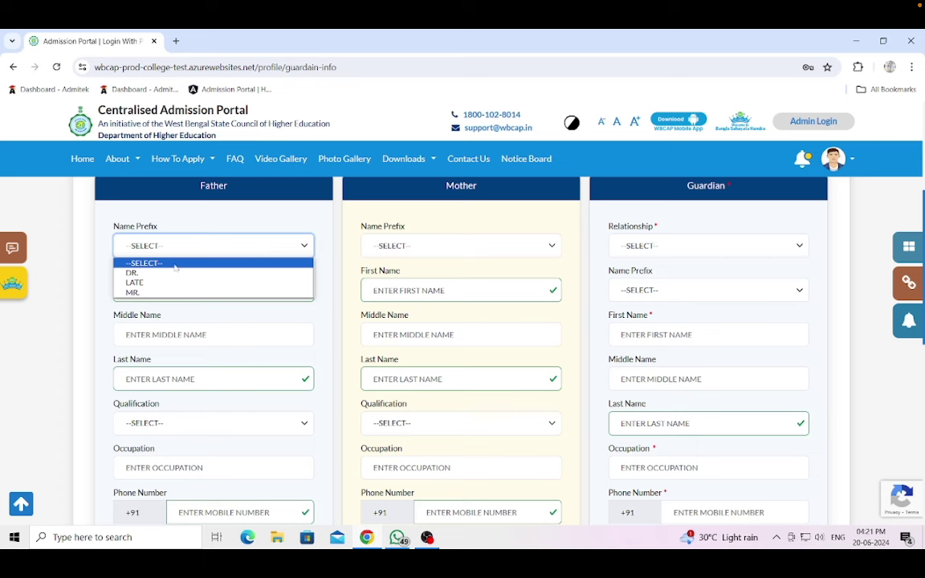
pyautogui.click(140, 267)
pyautogui.click(212, 289)
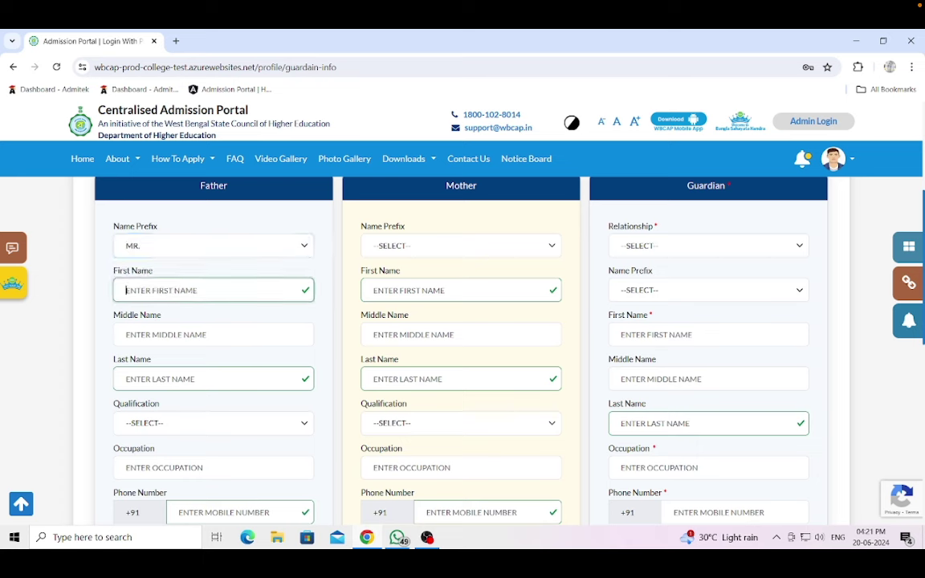
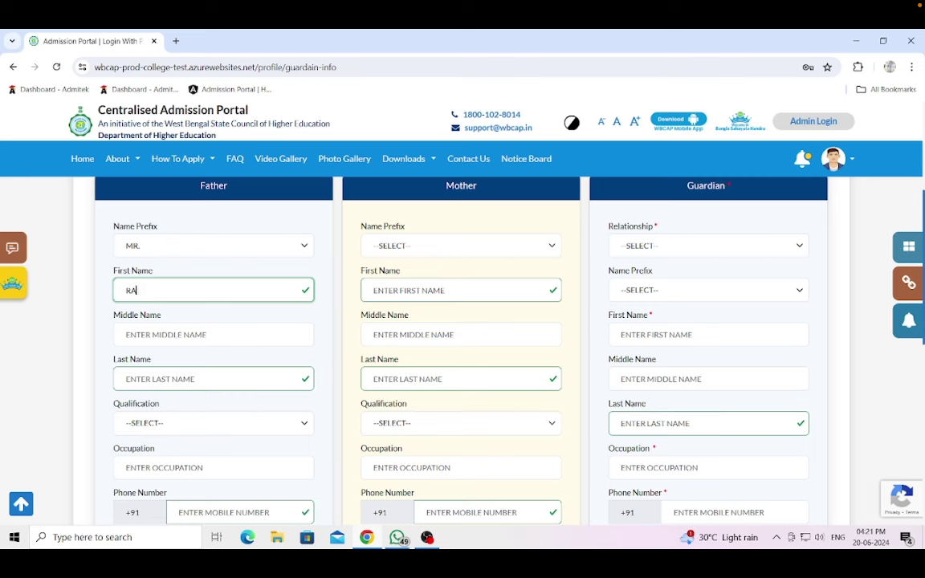
pyautogui.click(212, 334)
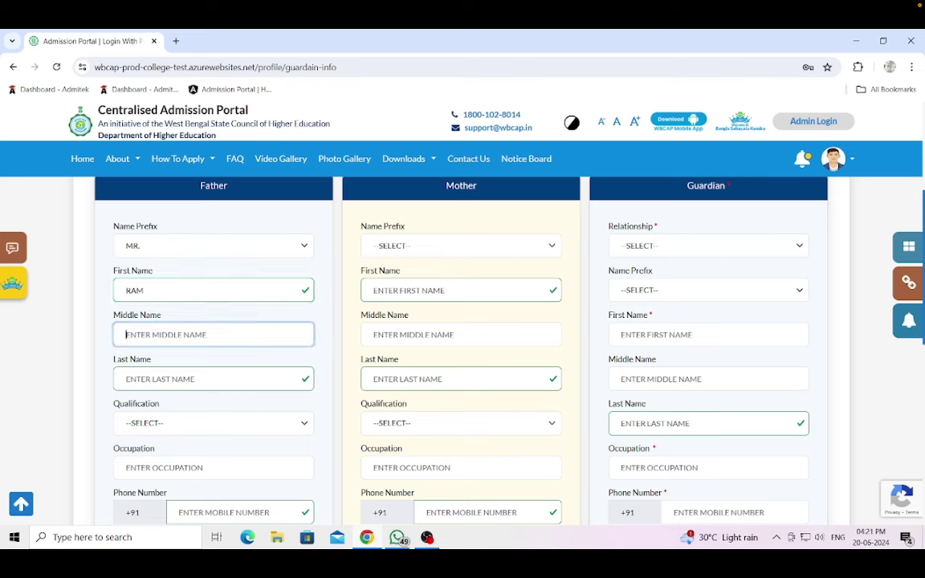
pyautogui.click(213, 378)
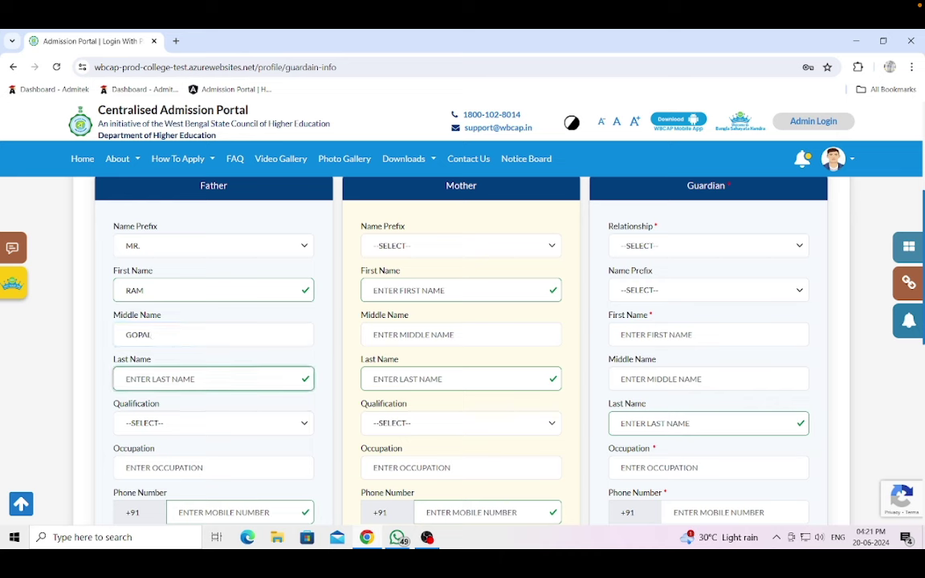
# - Set the father's qualification to ABOVE POST GRADUATE, fill his occupation, and start the mother's details
pyautogui.scroll(-1, 176, 361)
pyautogui.click(175, 363)
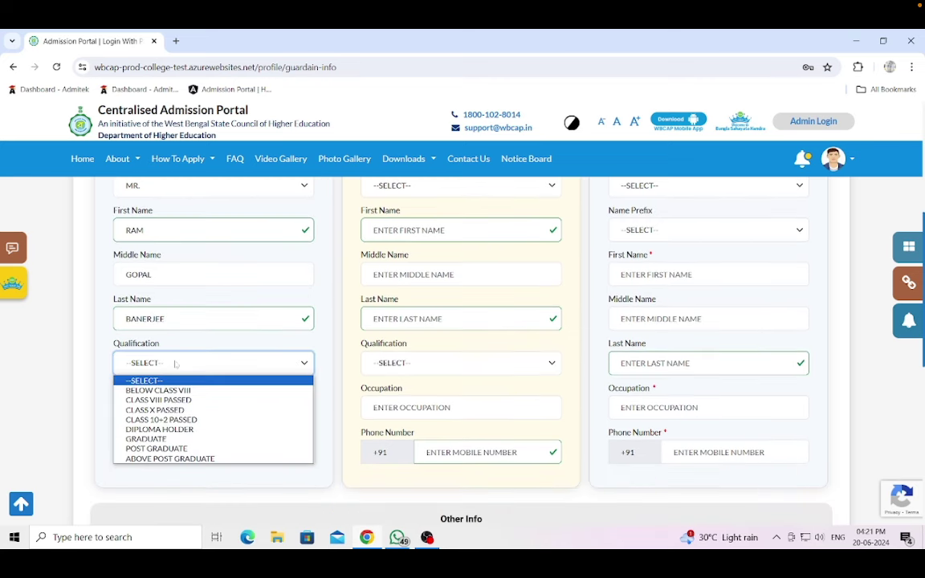
pyautogui.click(170, 459)
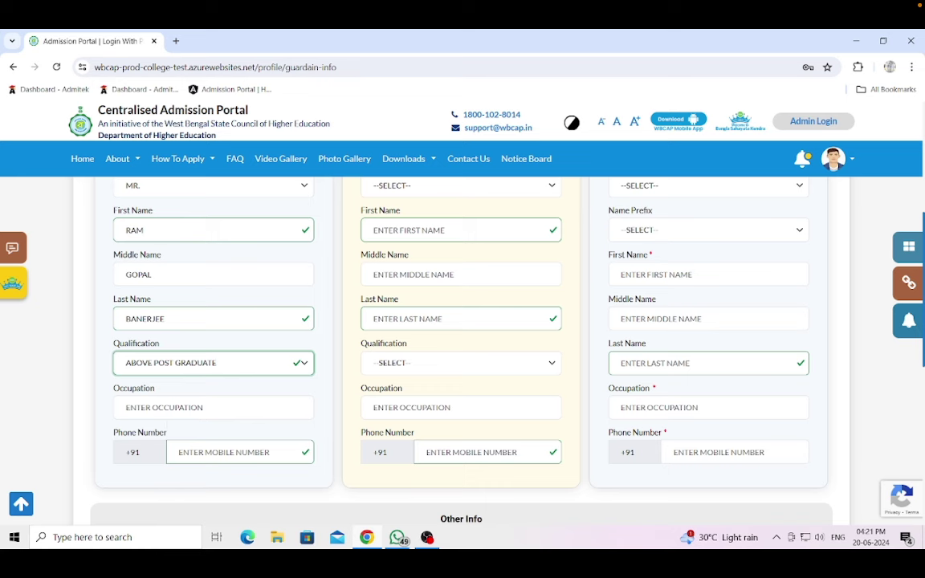
pyautogui.click(213, 407)
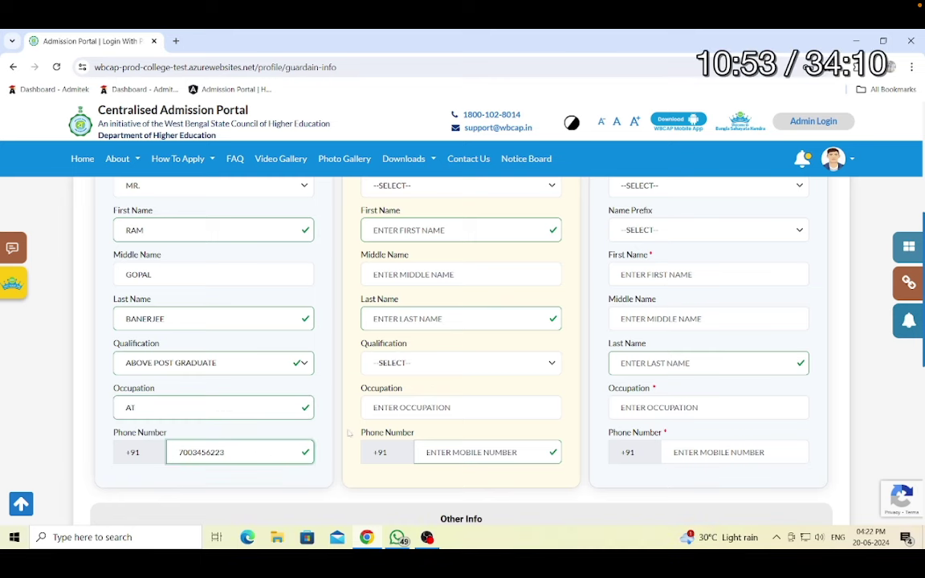
pyautogui.scroll(1, 461, 345)
pyautogui.click(461, 290)
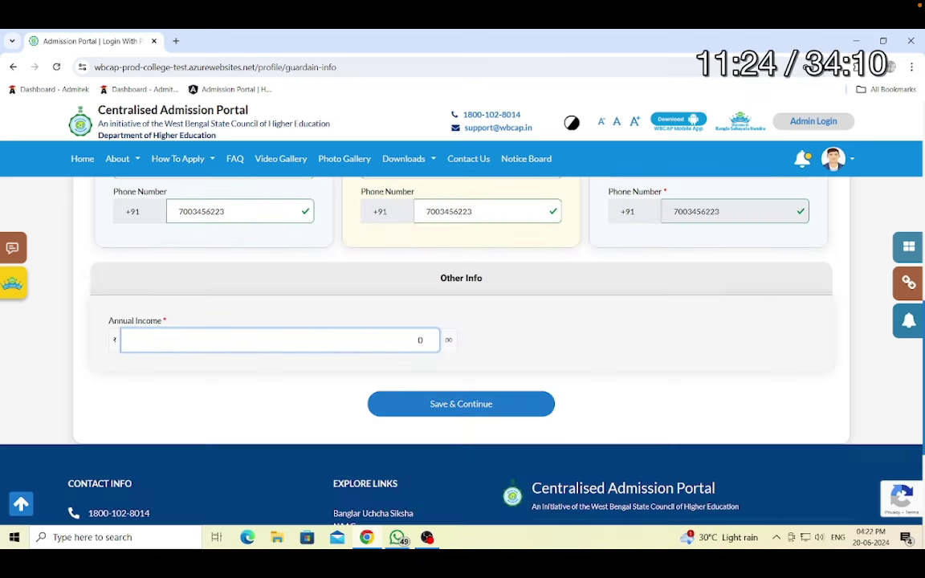
# - Finish the annual income as 5500000 and save the page, confirming the prompt
pyautogui.write('55')
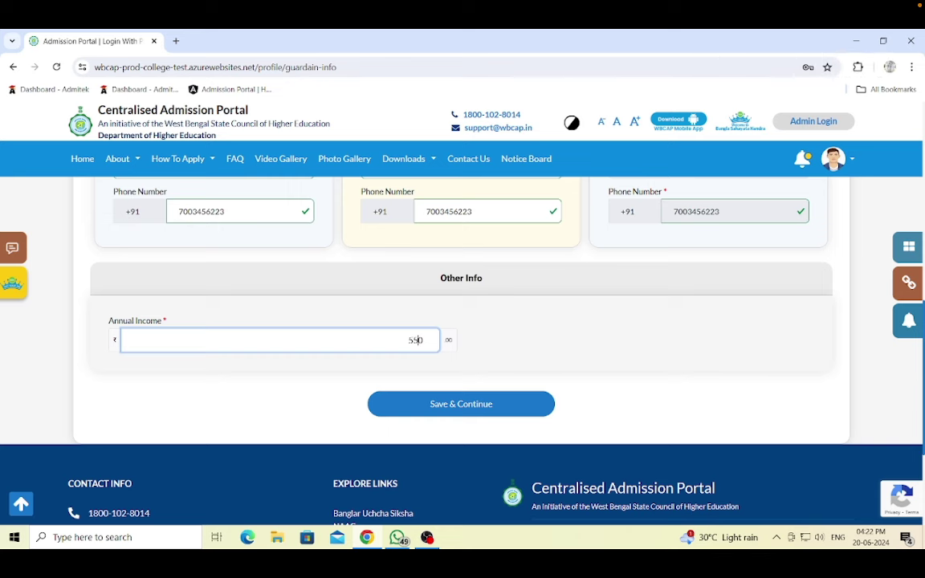
pyautogui.click(466, 464)
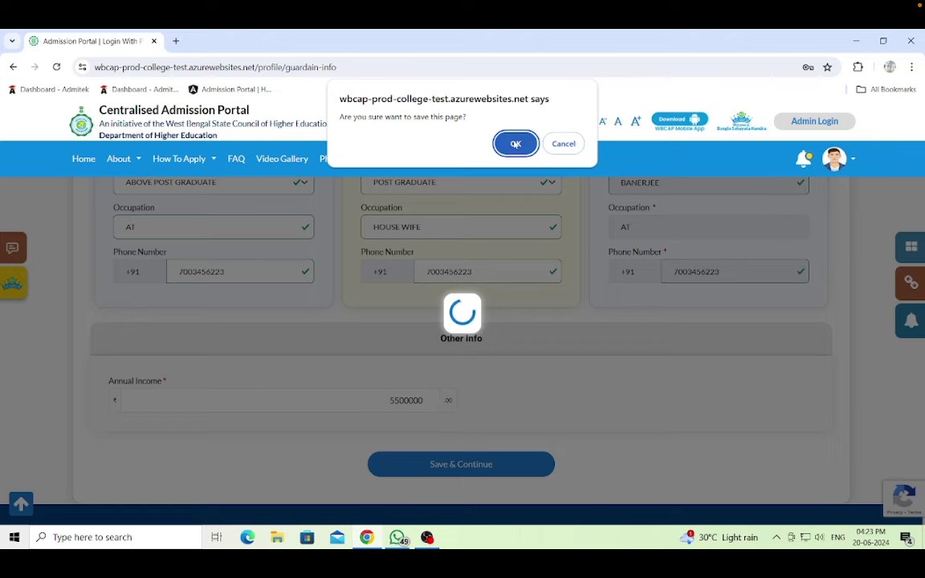
pyautogui.click(516, 143)
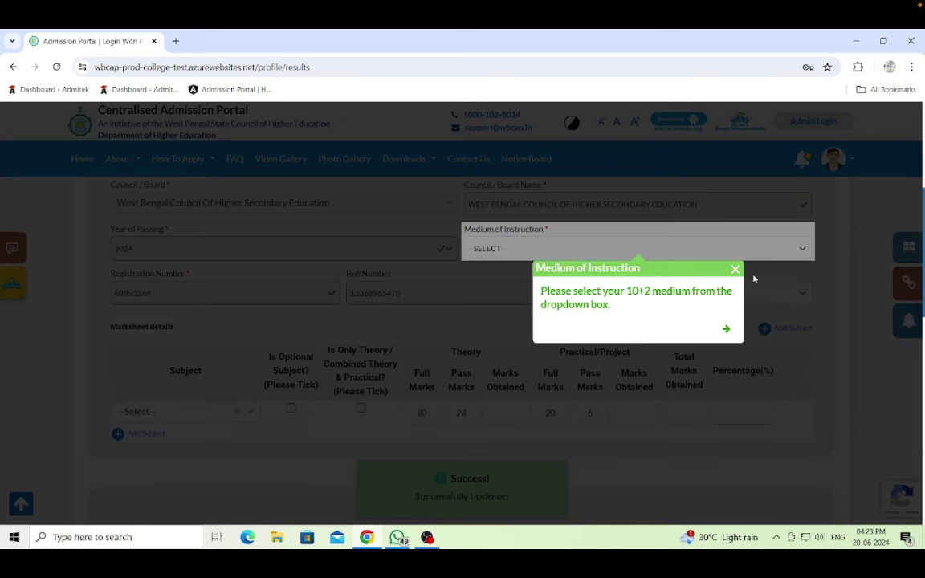
# - Set the 10+2 medium of instruction to BENGALI
pyautogui.click(734, 269)
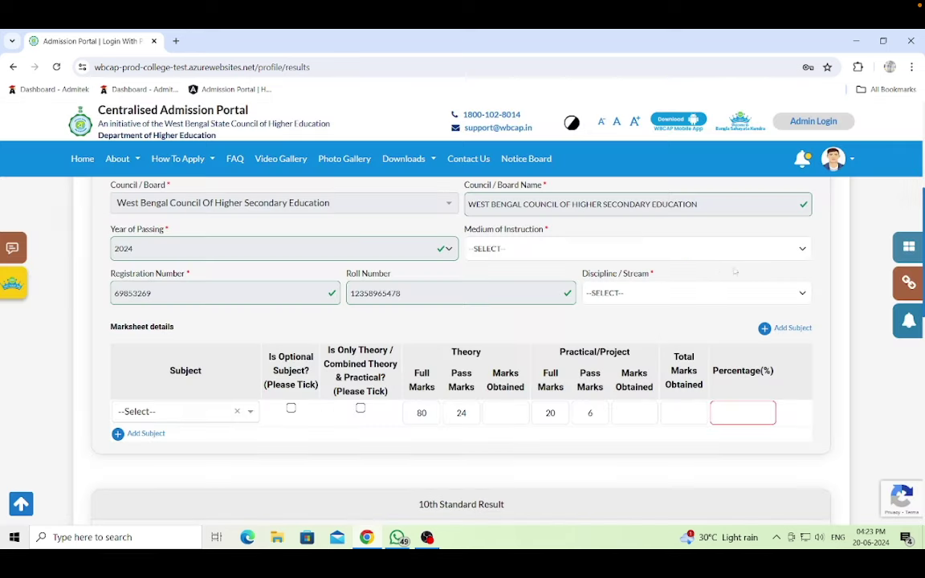
pyautogui.scroll(3, 519, 292)
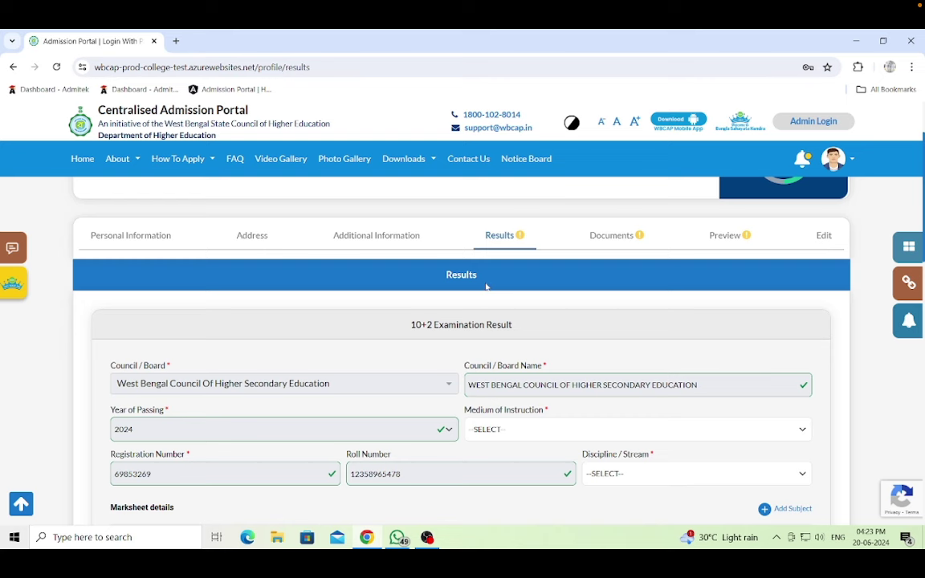
pyautogui.scroll(2, 827, 274)
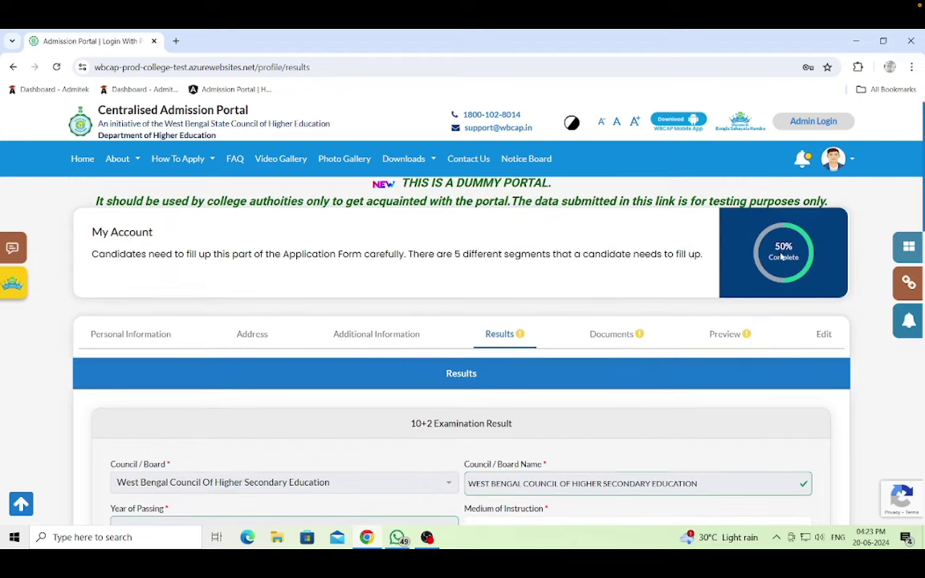
pyautogui.scroll(-4, 575, 336)
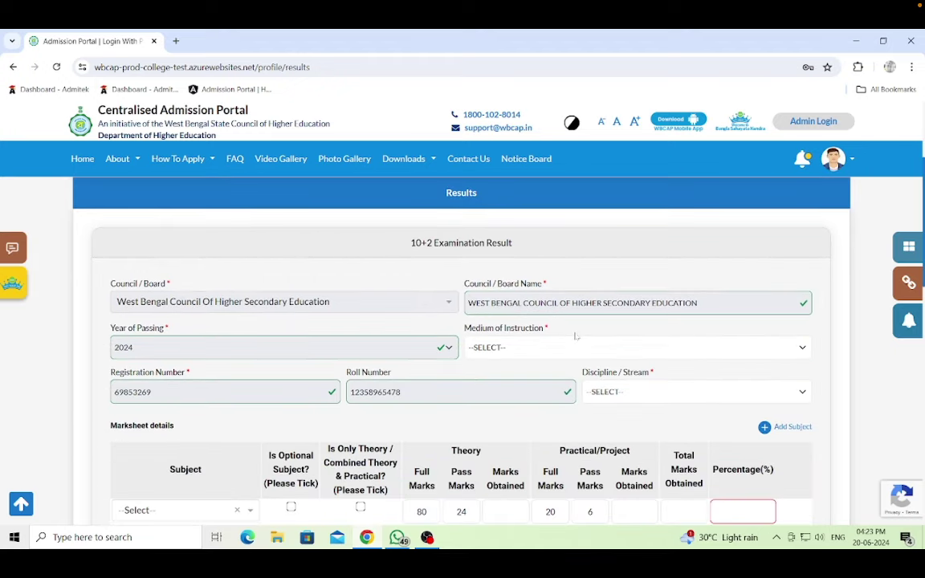
pyautogui.scroll(-1, 575, 336)
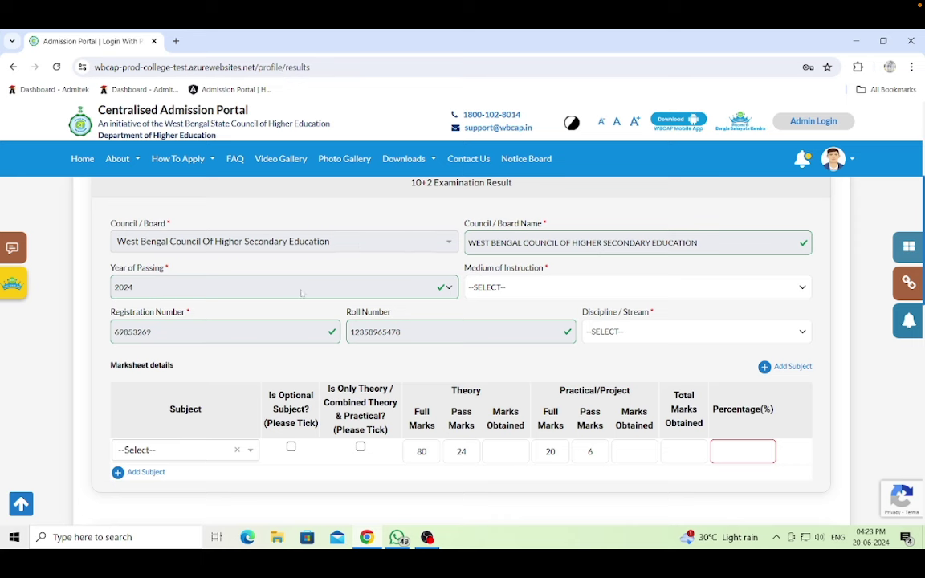
pyautogui.click(584, 294)
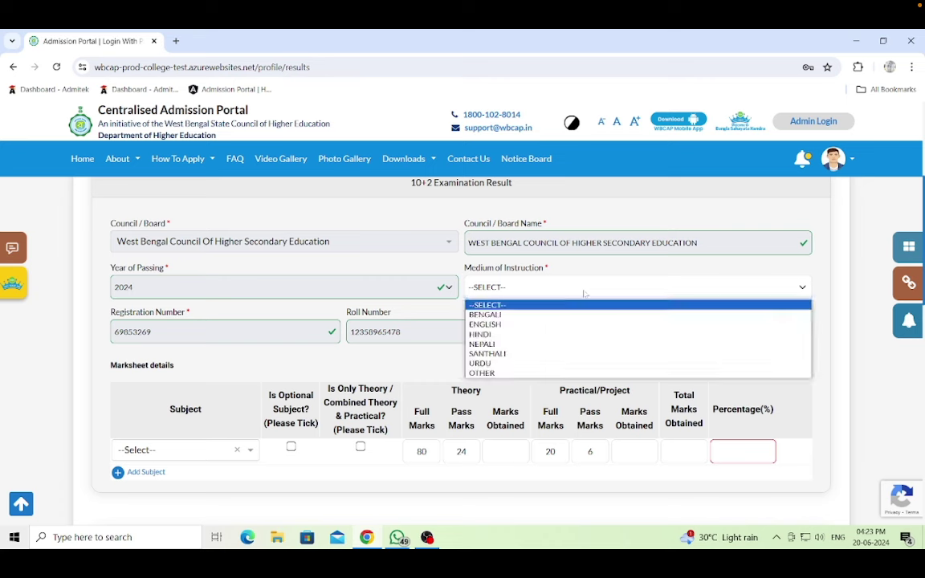
pyautogui.click(508, 316)
# - Choose ARTS as the 10+2 discipline / stream
pyautogui.scroll(-1, 509, 319)
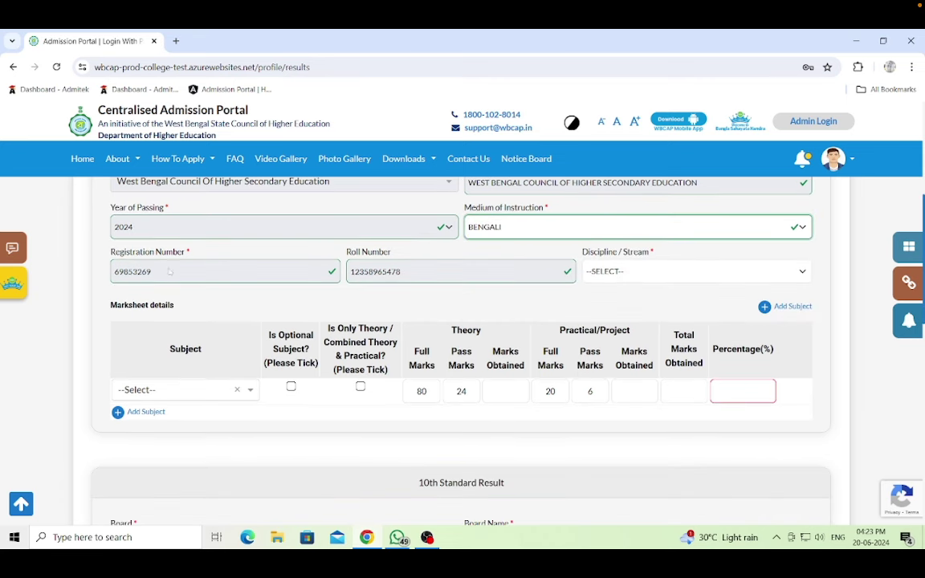
pyautogui.click(652, 274)
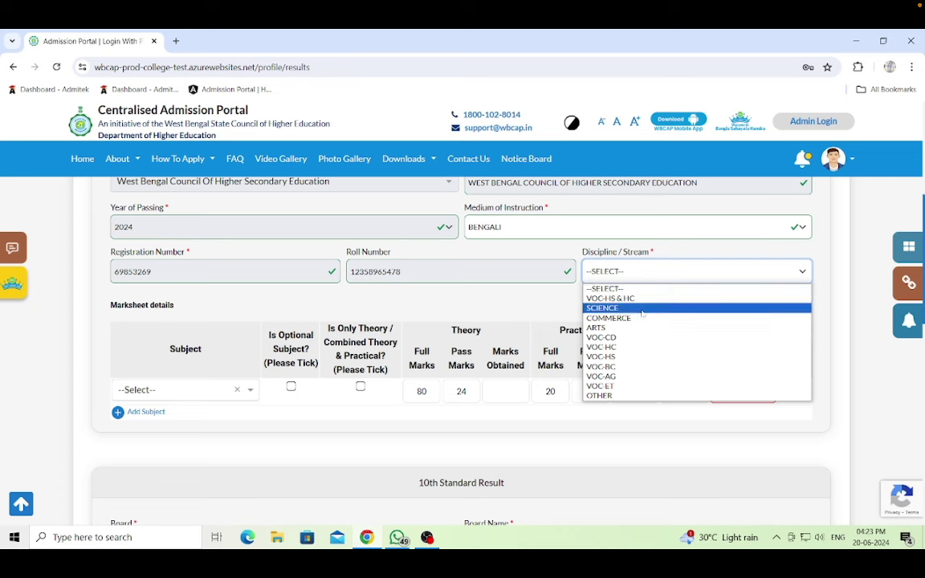
pyautogui.click(620, 329)
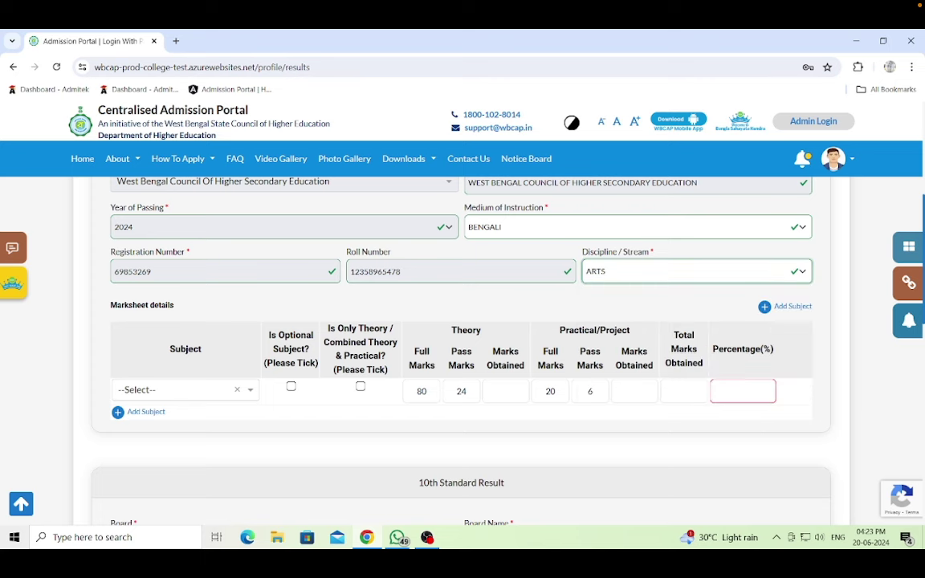
pyautogui.scroll(-1, 613, 297)
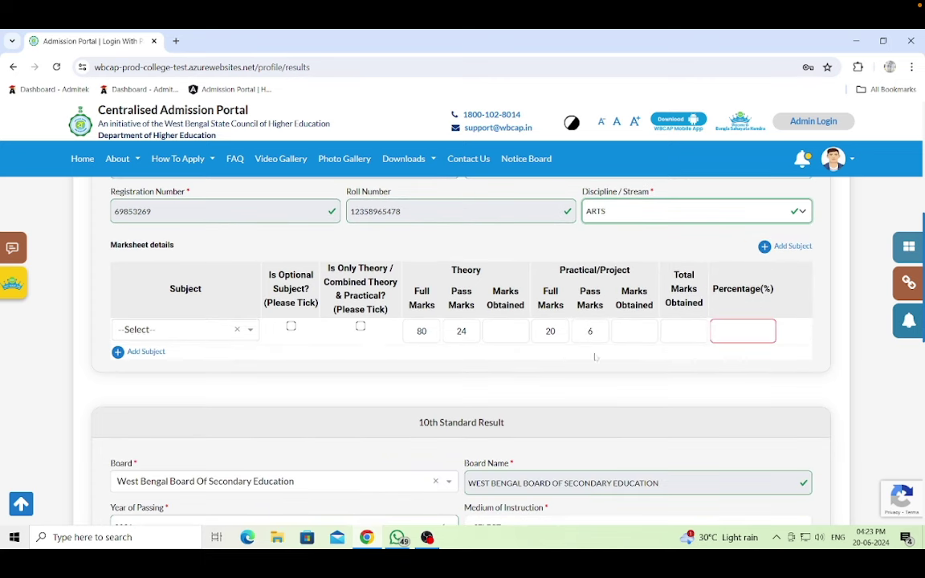
pyautogui.scroll(1, 514, 278)
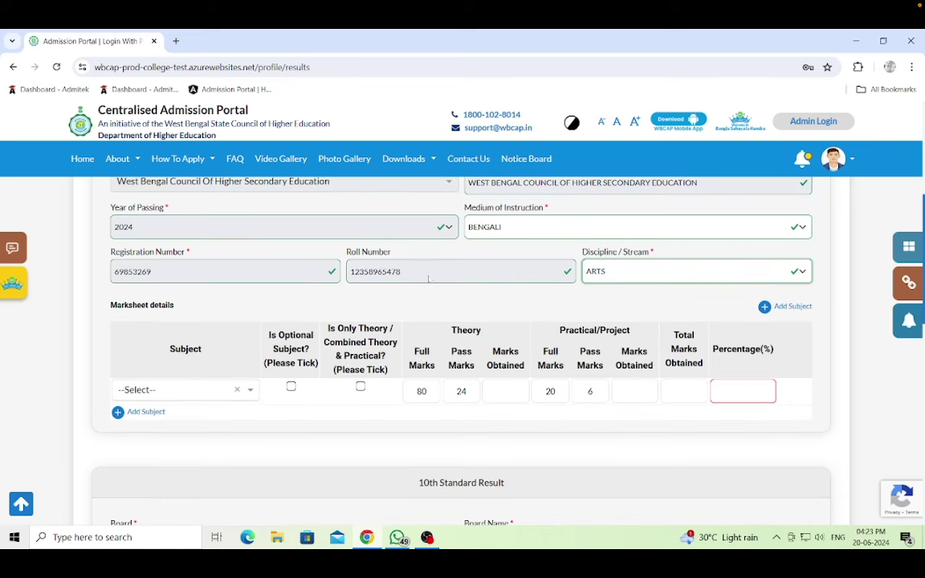
pyautogui.scroll(1, 124, 273)
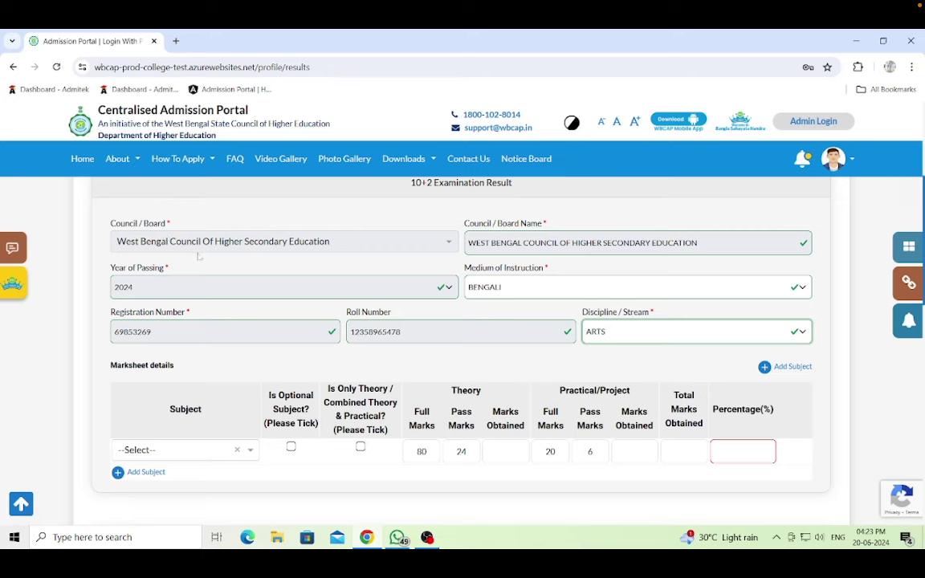
pyautogui.scroll(2, 273, 270)
pyautogui.scroll(-5, 447, 301)
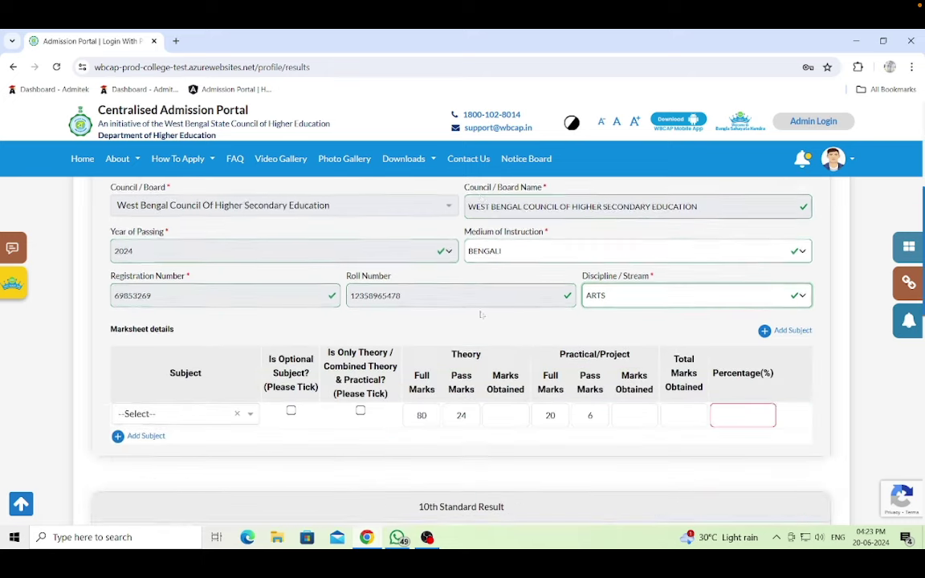
# - Make the first marksheet subject WB-HS - Bengali as 1st Lang
pyautogui.click(251, 272)
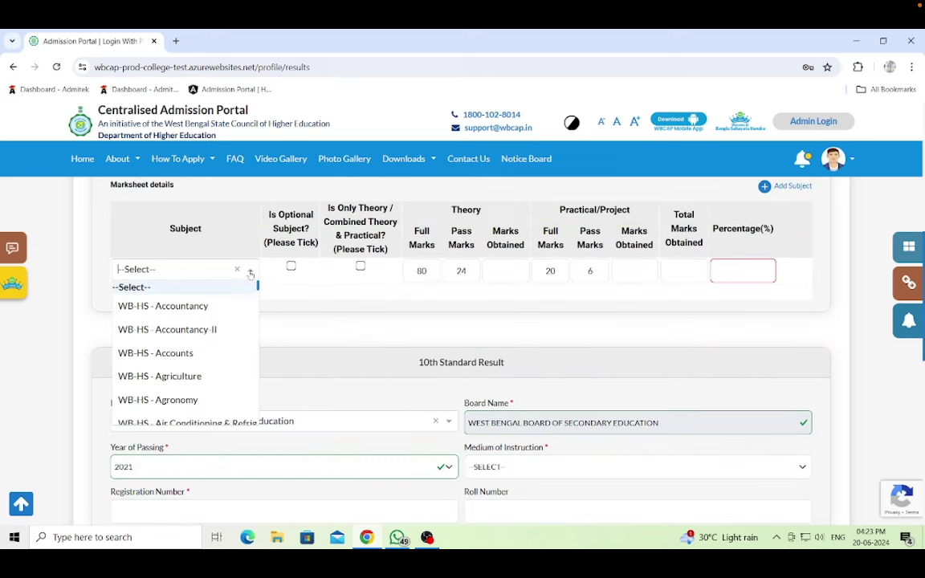
pyautogui.scroll(-5, 206, 333)
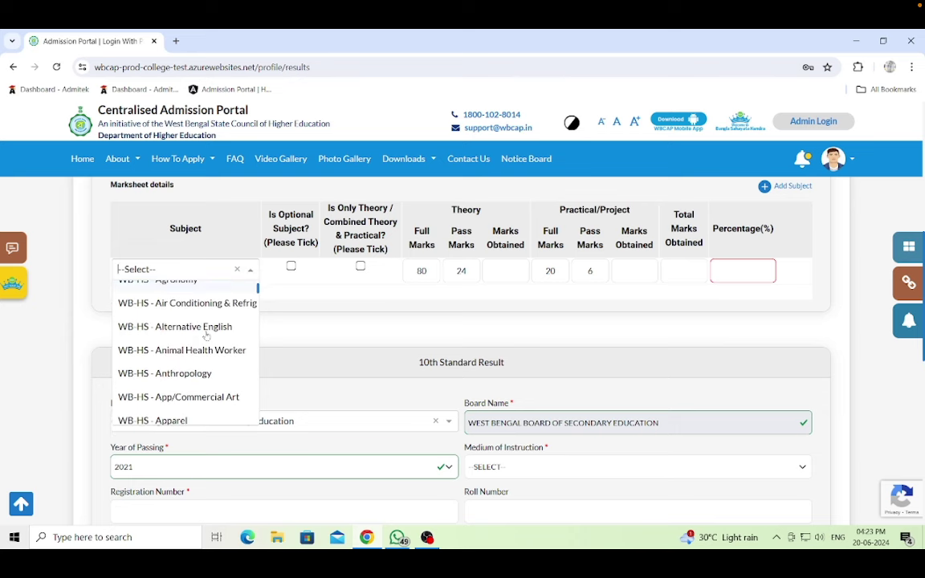
pyautogui.scroll(-5, 207, 335)
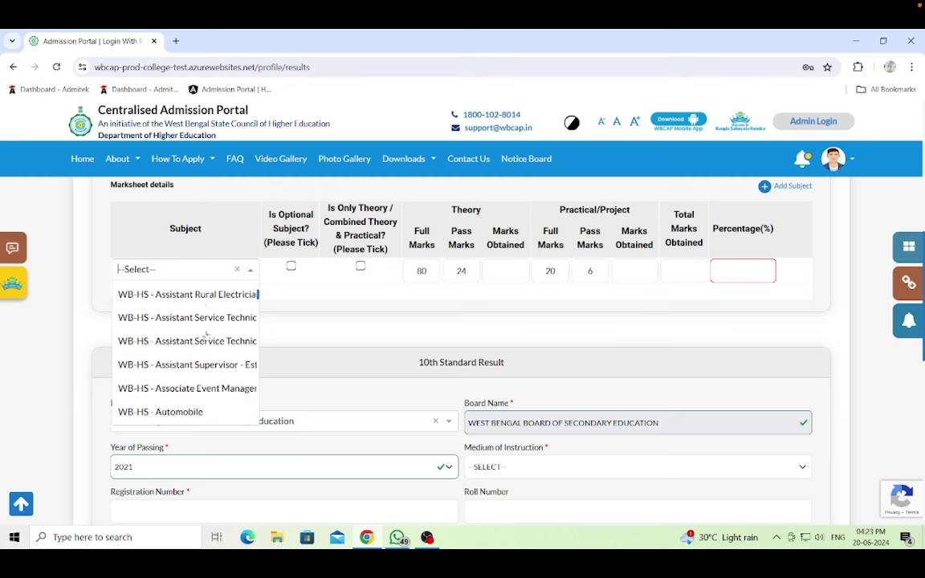
pyautogui.click(185, 329)
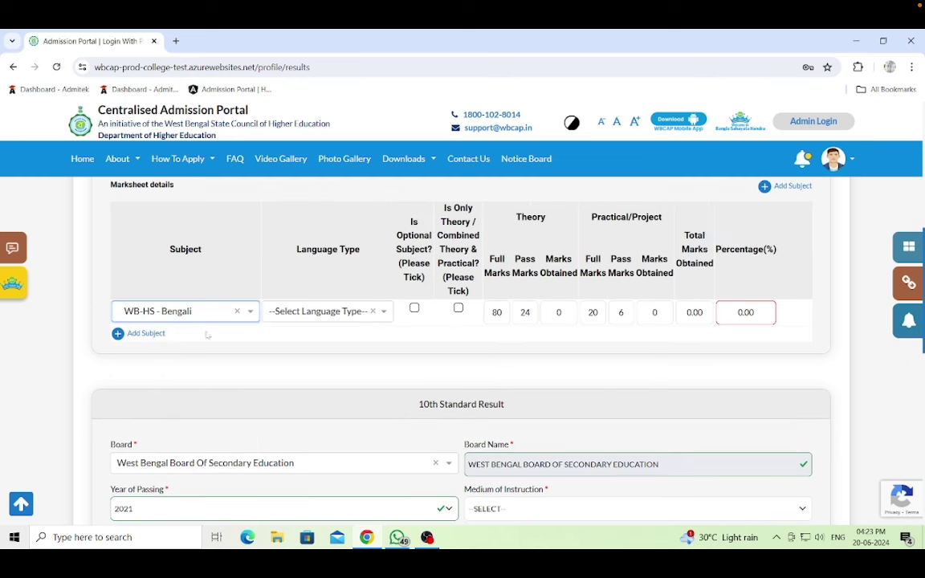
pyautogui.click(386, 312)
pyautogui.click(355, 356)
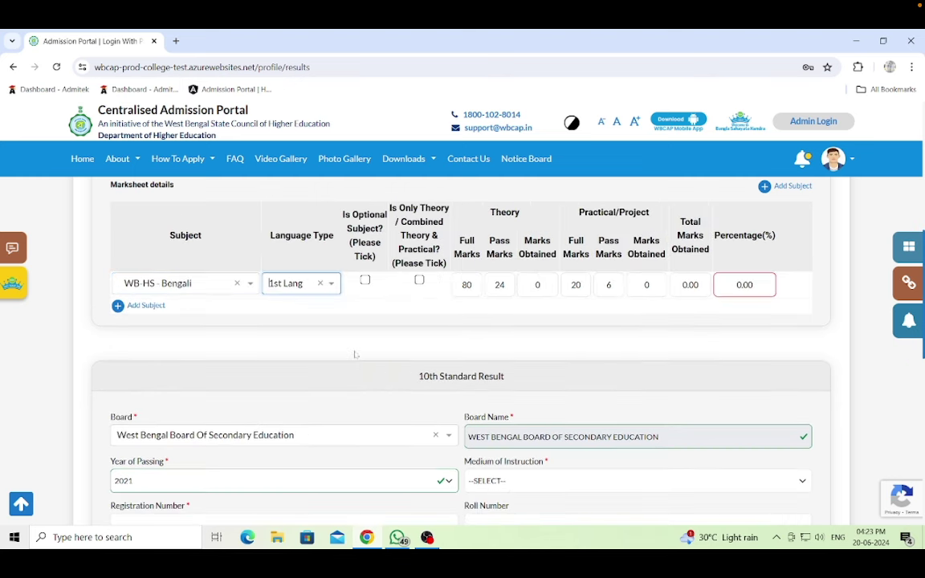
# - Add a second row with WB-HS - English as 2nd Lang
pyautogui.click(145, 306)
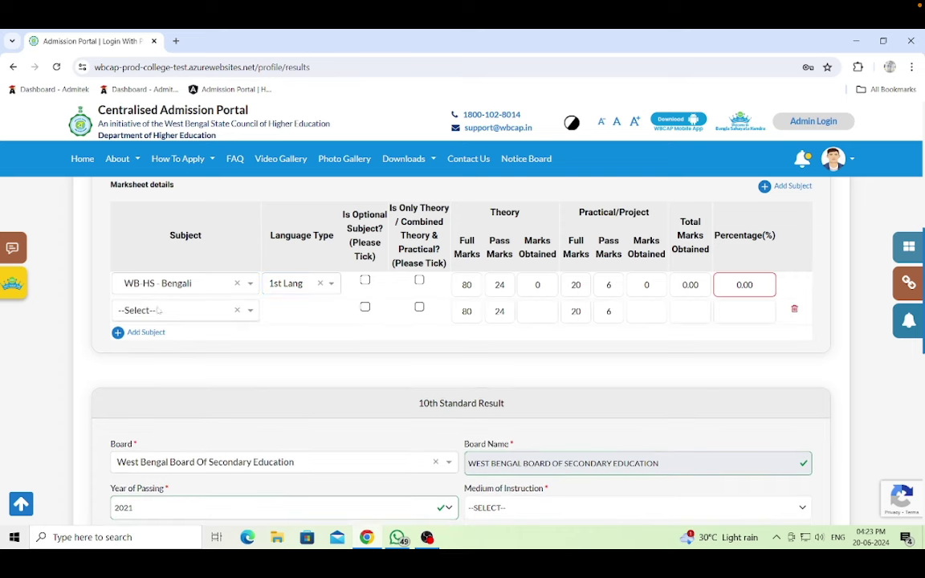
pyautogui.click(251, 310)
pyautogui.scroll(-5, 227, 372)
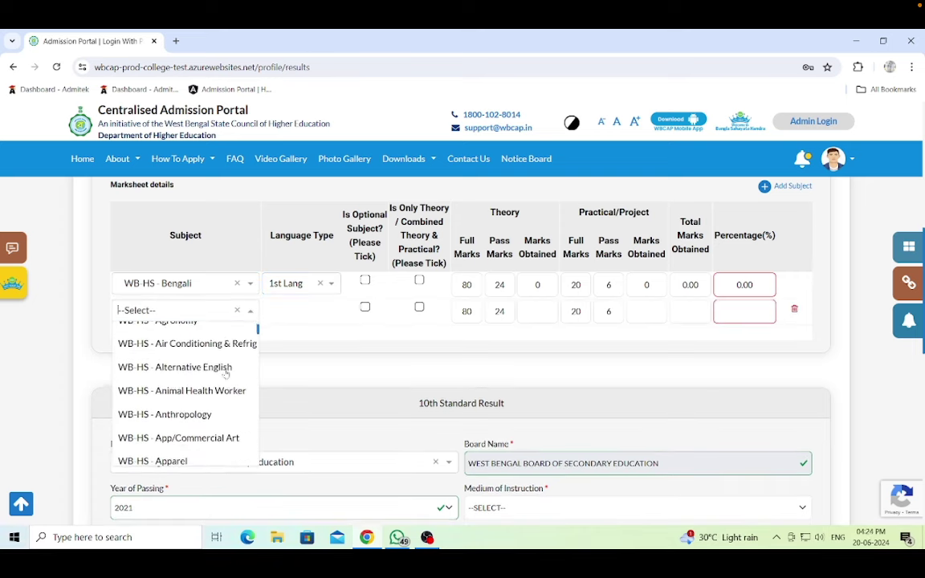
pyautogui.scroll(-8, 227, 373)
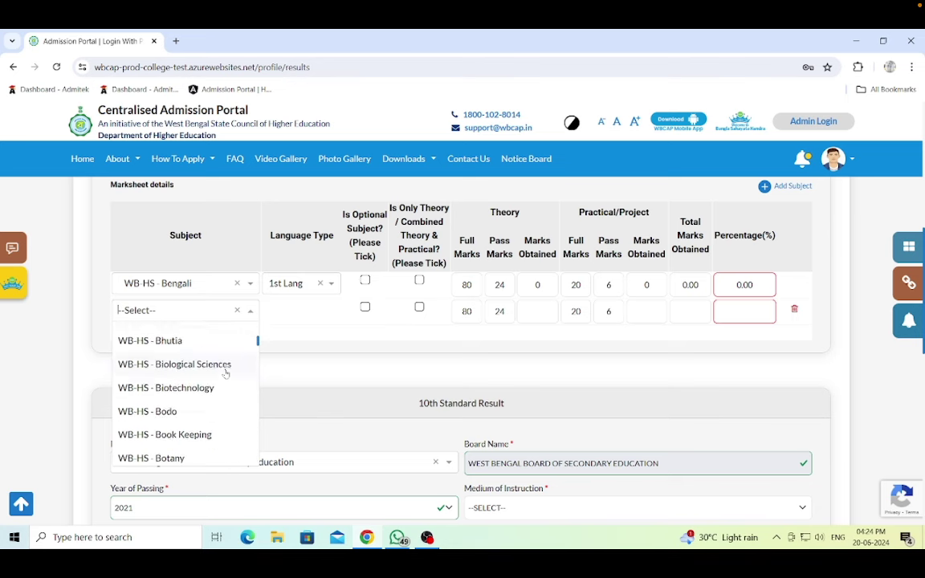
pyautogui.scroll(-10, 227, 374)
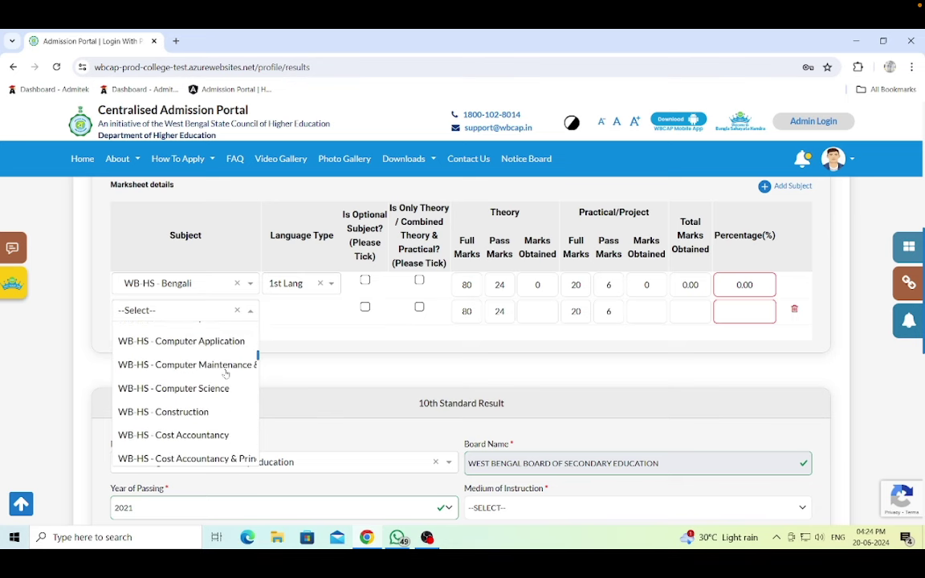
pyautogui.scroll(-5, 226, 374)
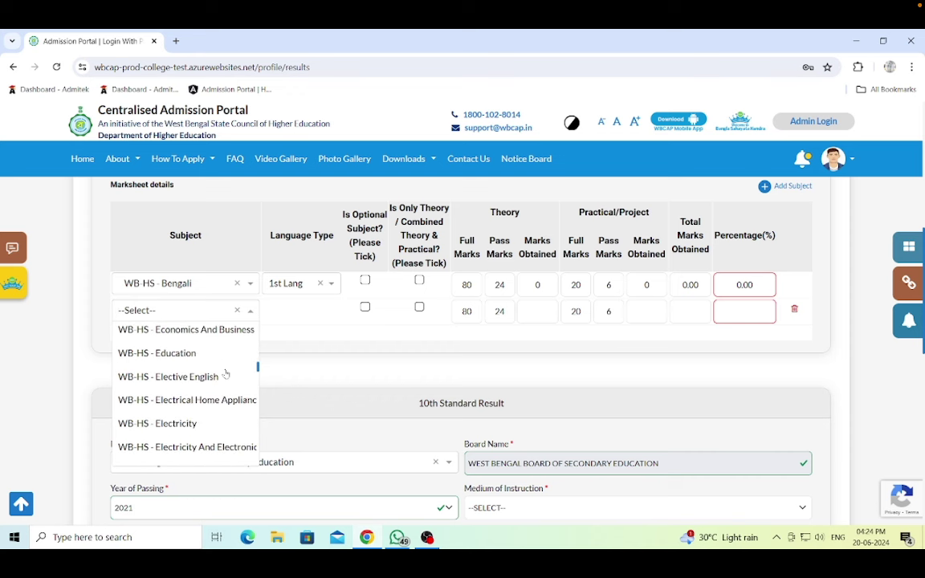
pyautogui.scroll(-6, 218, 401)
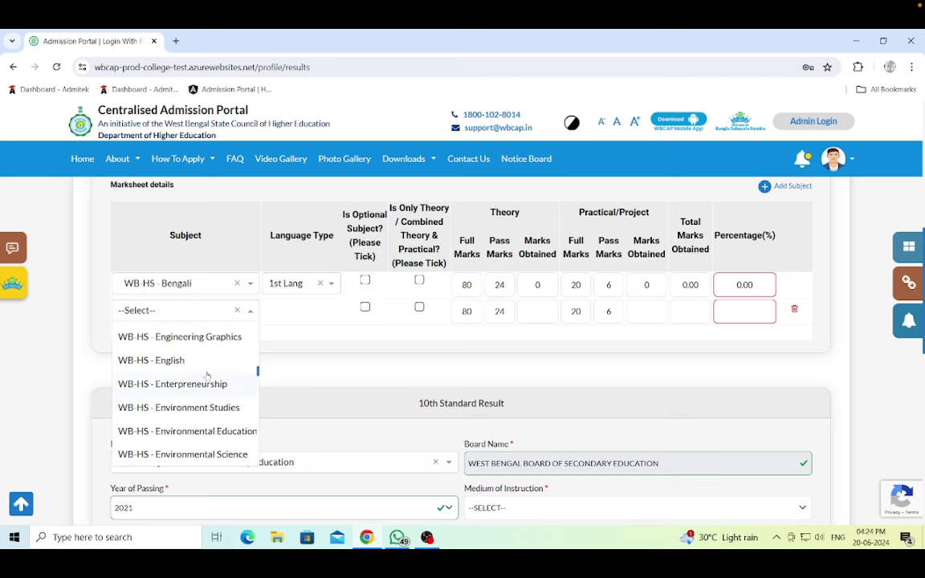
pyautogui.click(203, 366)
pyautogui.click(392, 347)
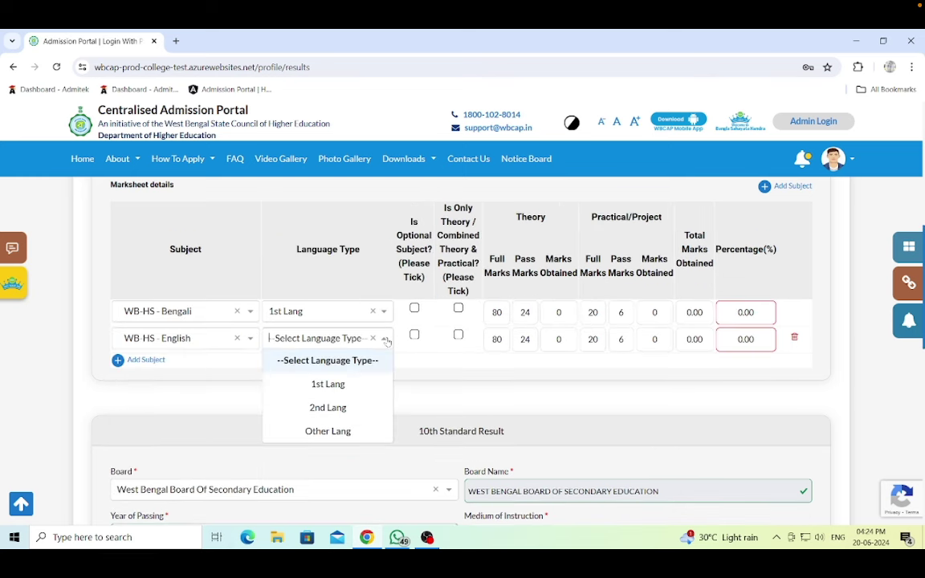
pyautogui.click(330, 407)
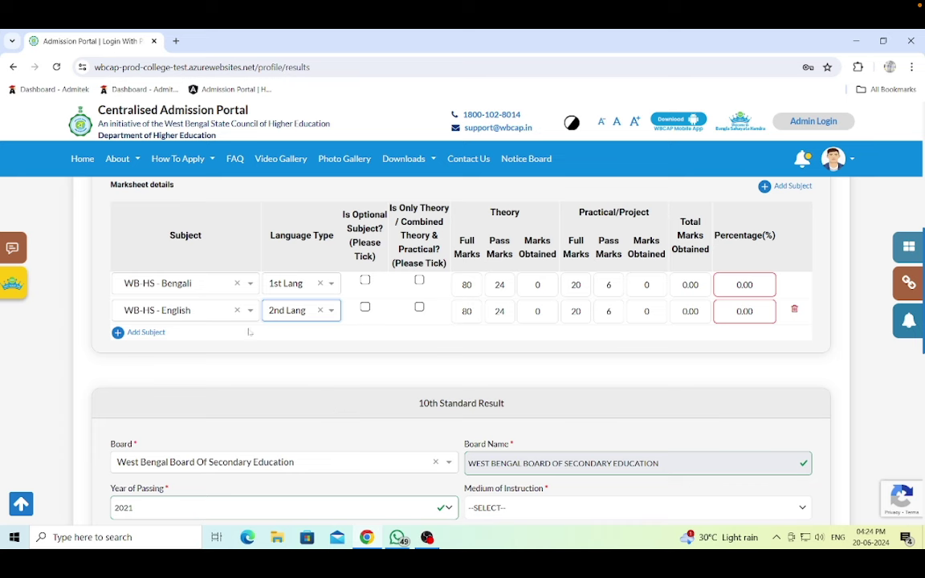
# - Add four more subject rows and pick WB-HS - Education for the third row
pyautogui.click(144, 332)
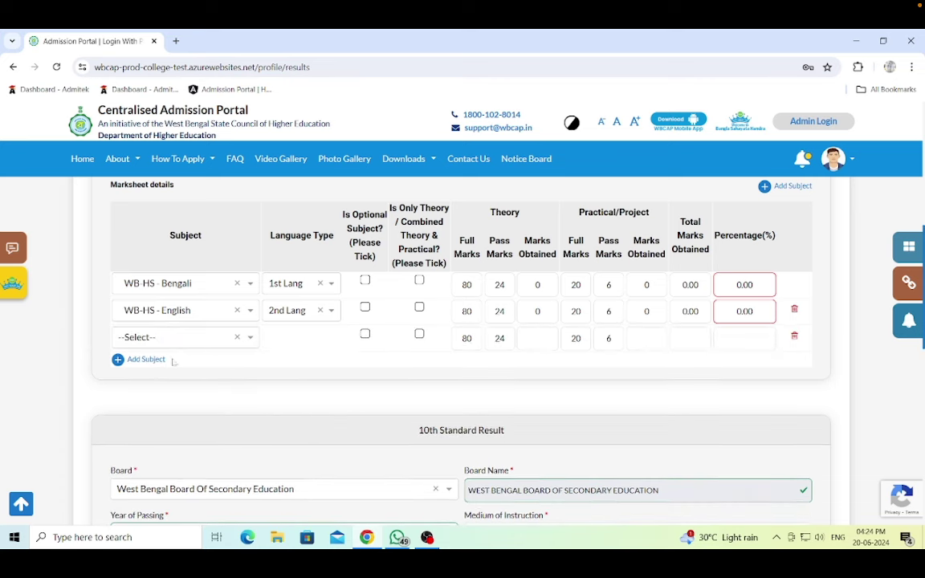
pyautogui.click(135, 358)
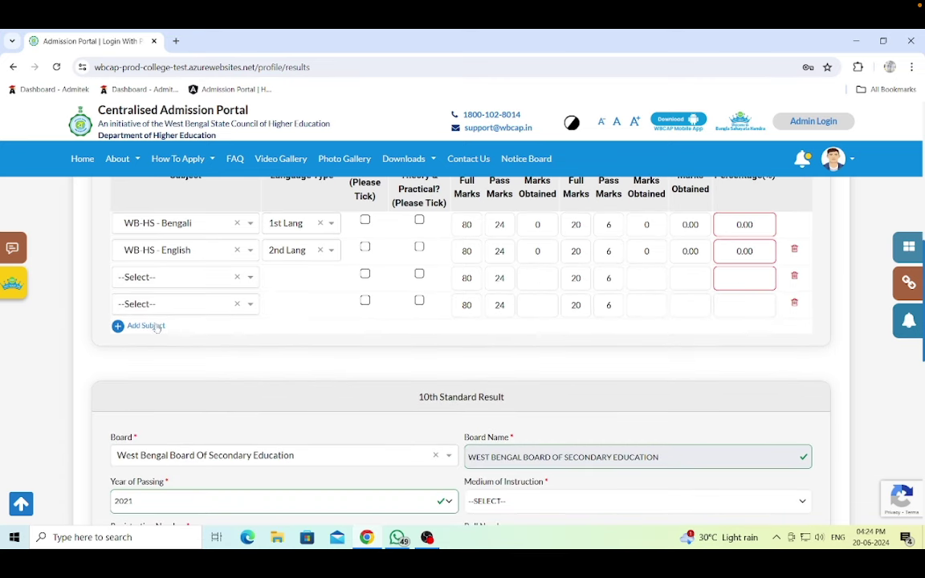
pyautogui.click(153, 326)
pyautogui.click(151, 354)
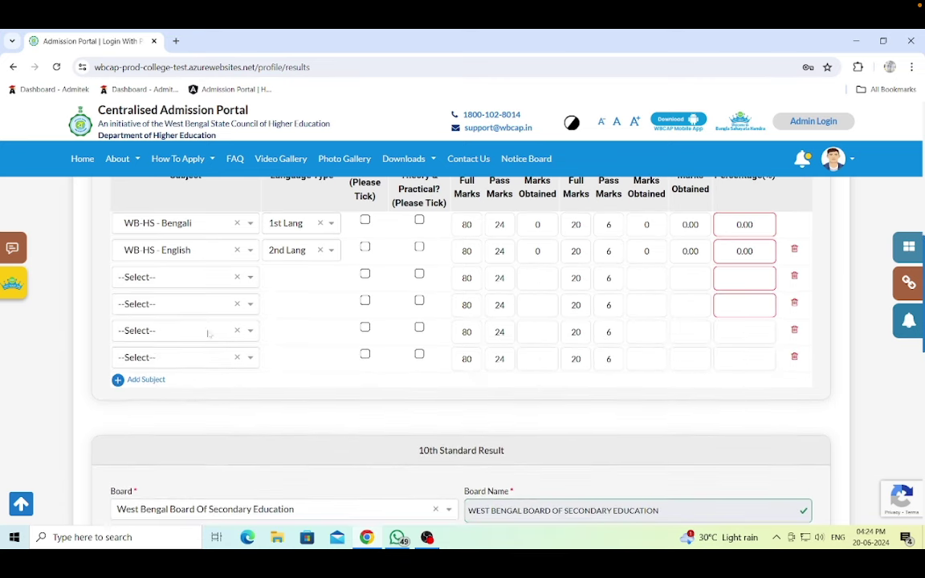
pyautogui.click(249, 279)
pyautogui.scroll(-3, 215, 374)
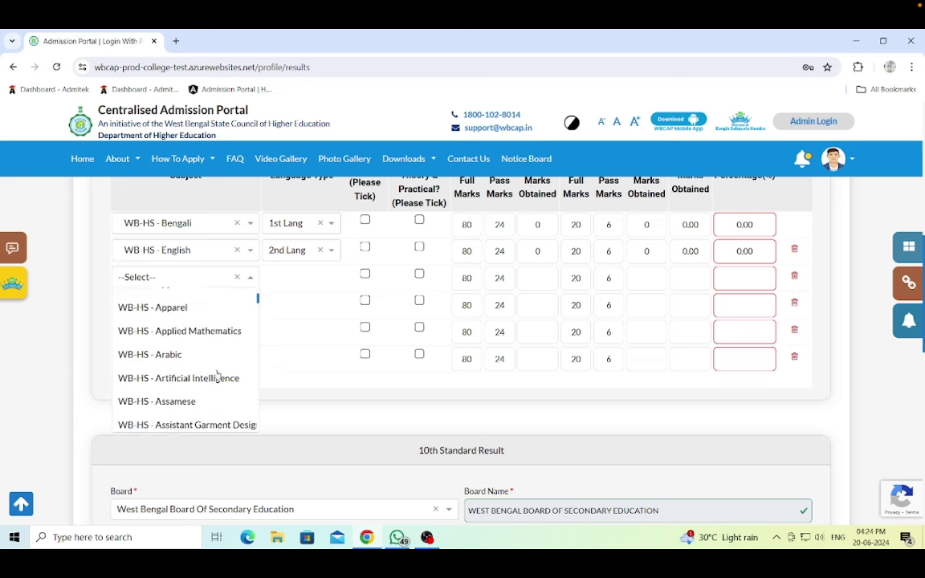
pyautogui.scroll(-3, 217, 375)
pyautogui.scroll(-6, 217, 375)
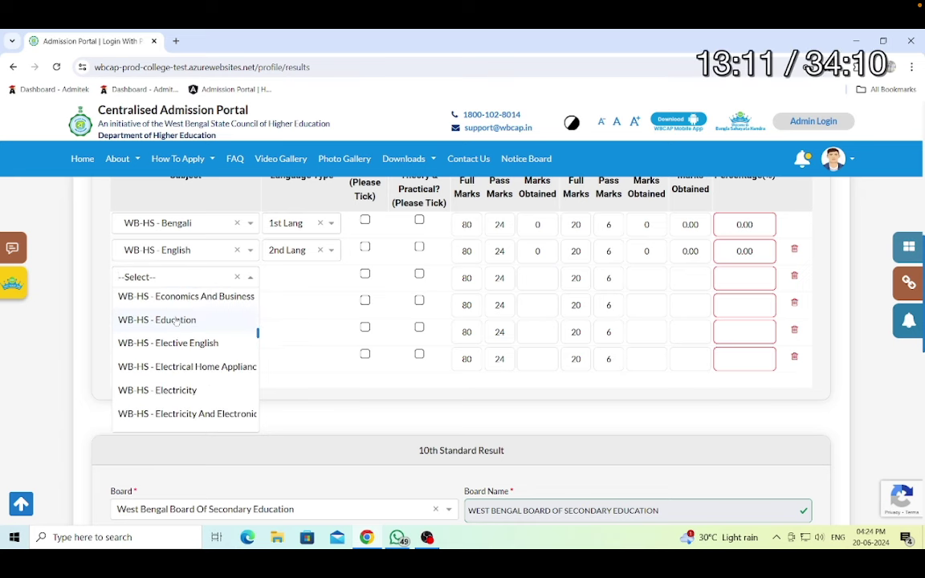
pyautogui.click(176, 320)
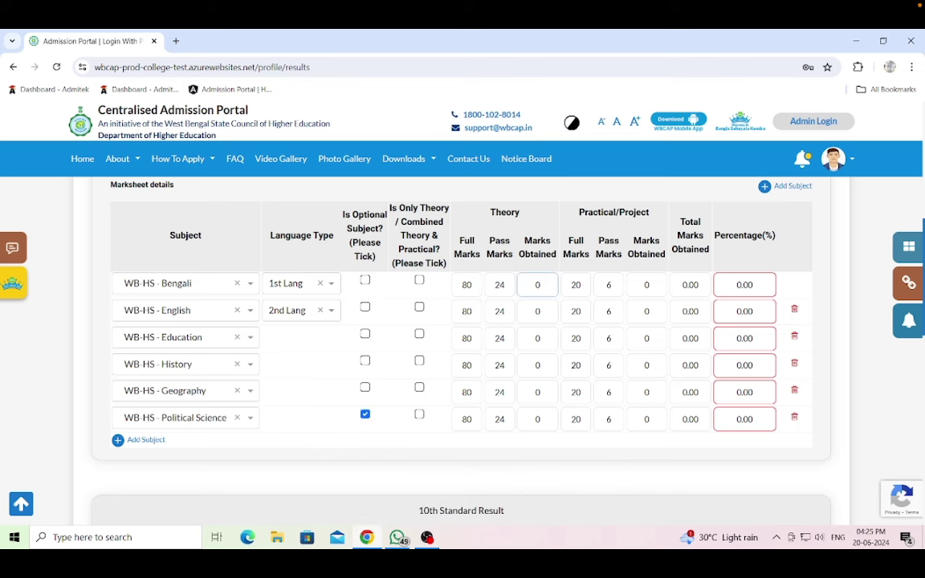
# - Skip the tutorial video forward past the remaining 10+2 marks entry
pyautogui.press('Right')
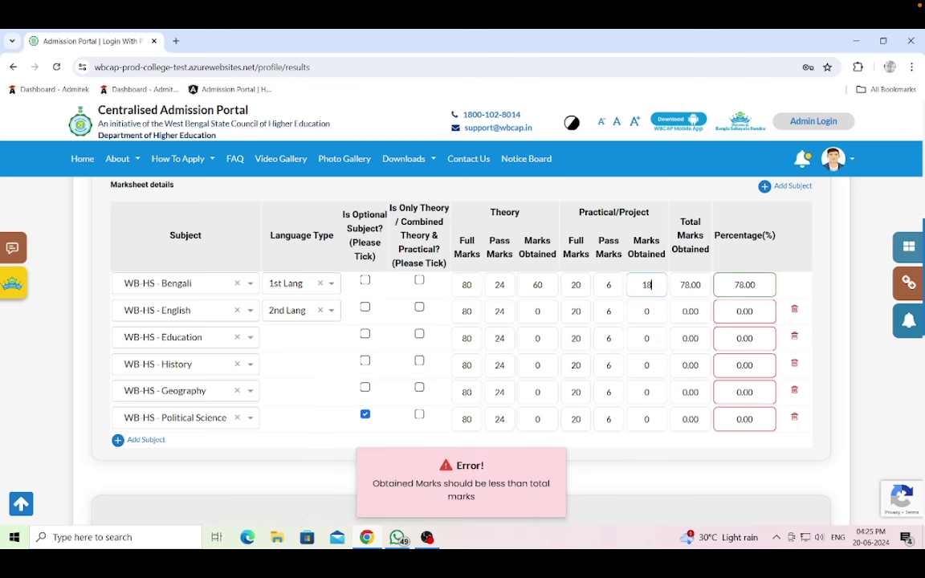
pyautogui.press('Right')
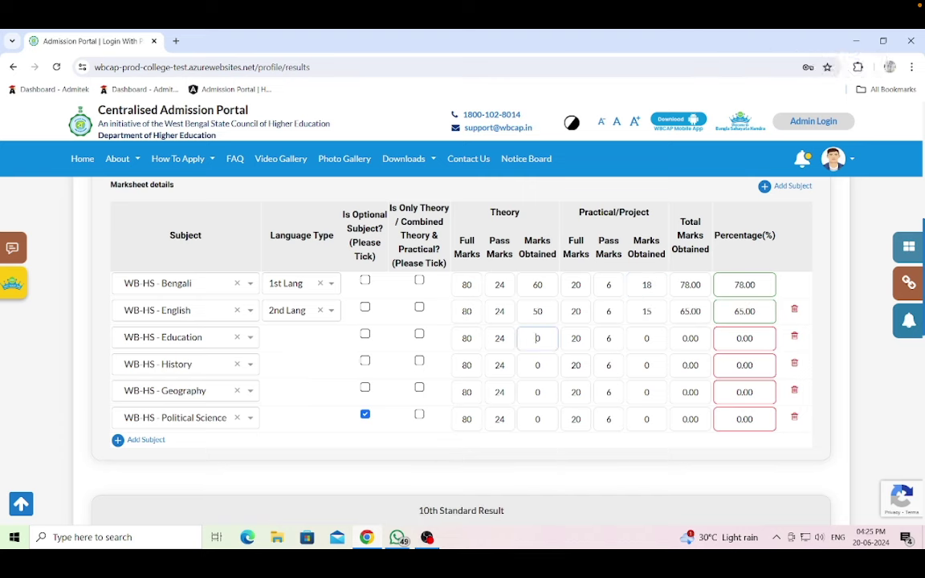
pyautogui.press('Right')
pyautogui.press('Right')
pyautogui.press('Right')
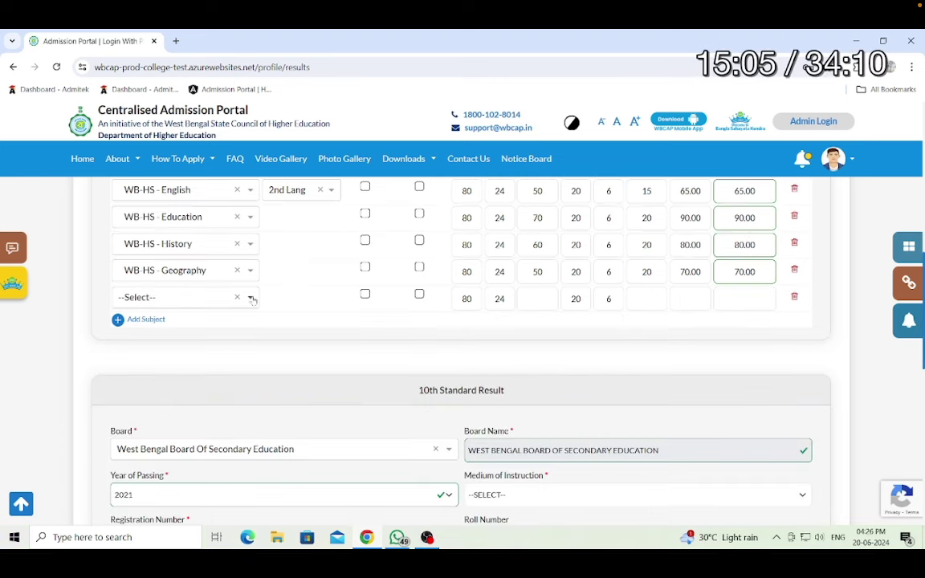
pyautogui.press('Right')
pyautogui.press('Right')
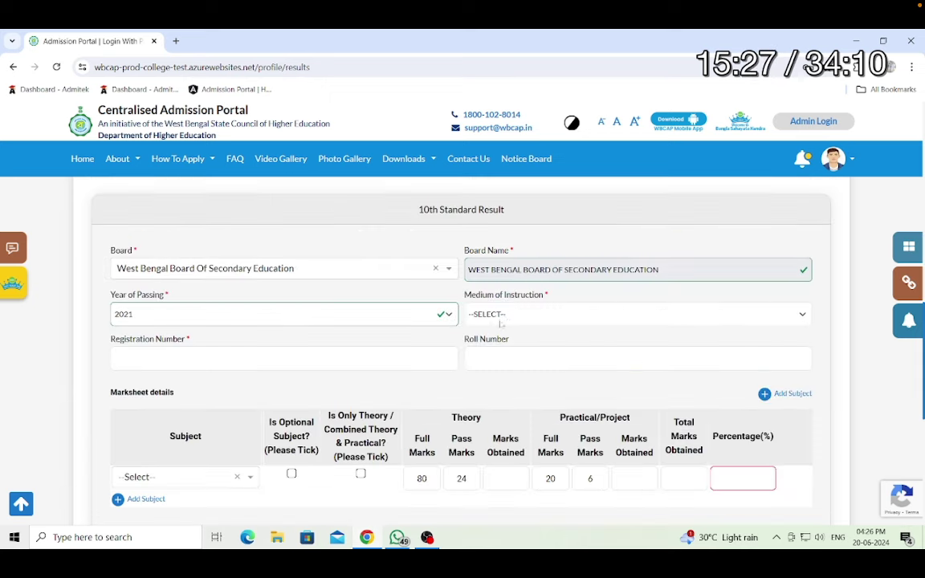
# - Scrub the tutorial video back slightly, then forward through the 10th-standard marks entry
pyautogui.press('Left')
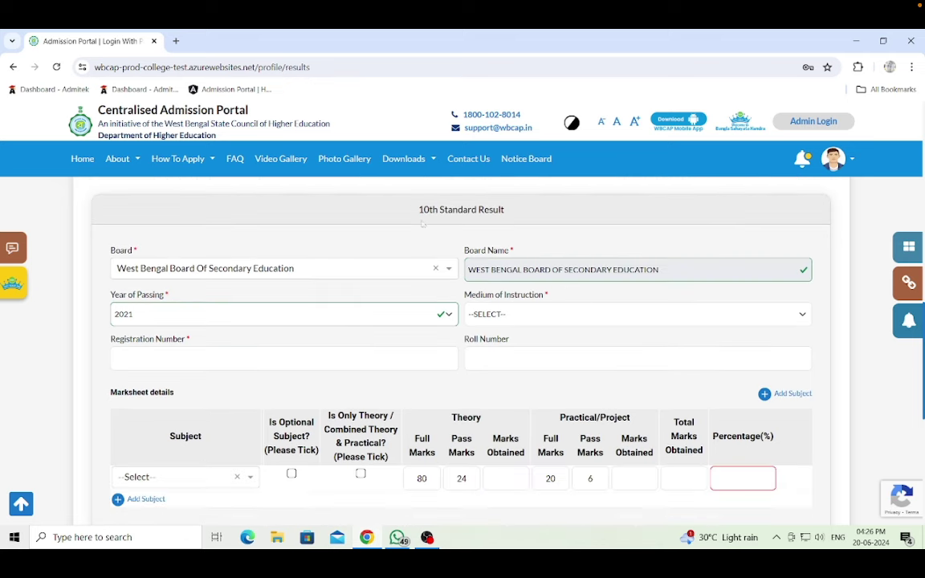
pyautogui.press('Right')
pyautogui.press('Right')
pyautogui.press('Right')
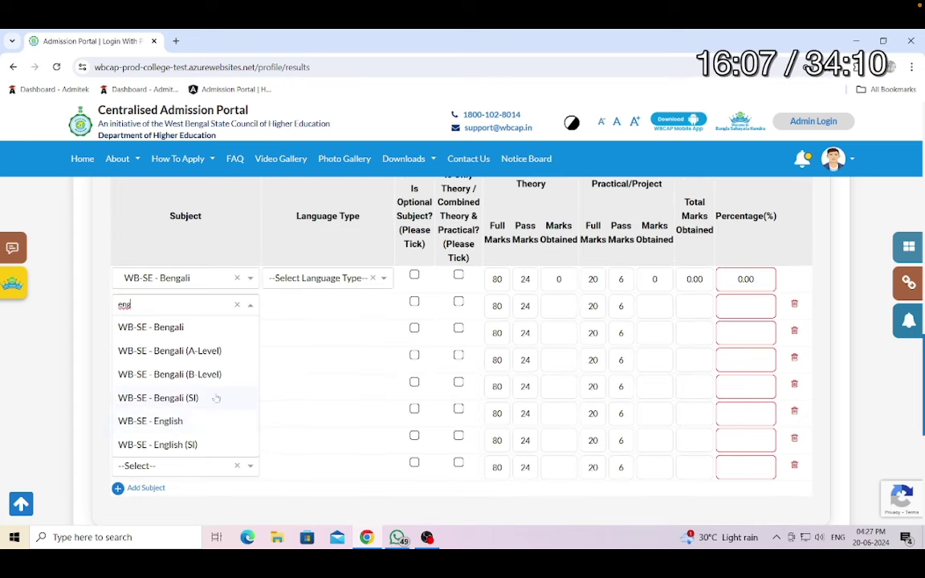
pyautogui.press('Right')
pyautogui.press('Right')
pyautogui.press('Right')
pyautogui.press('Right')
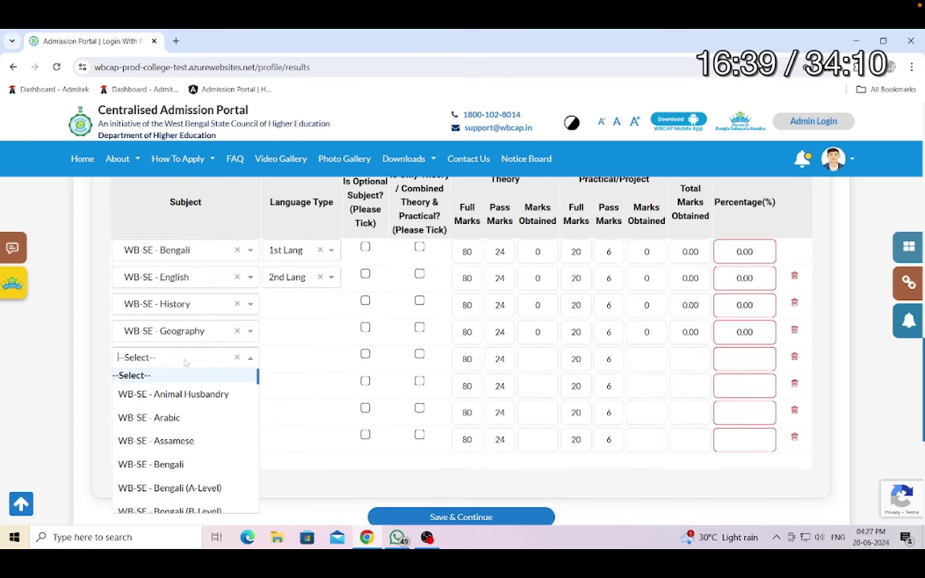
pyautogui.press('Right')
pyautogui.press('Right')
pyautogui.press('Right')
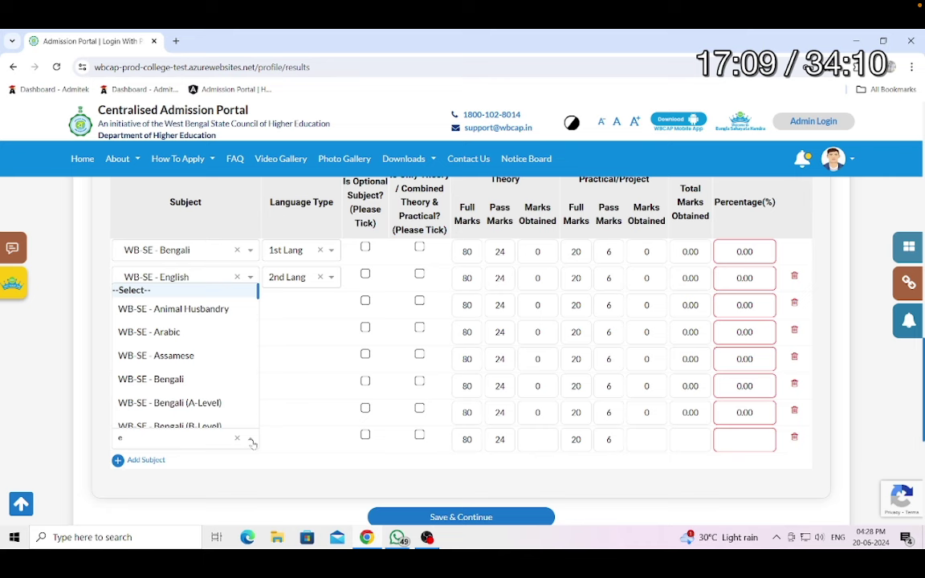
pyautogui.press('Right')
pyautogui.press('Right')
pyautogui.press('Right')
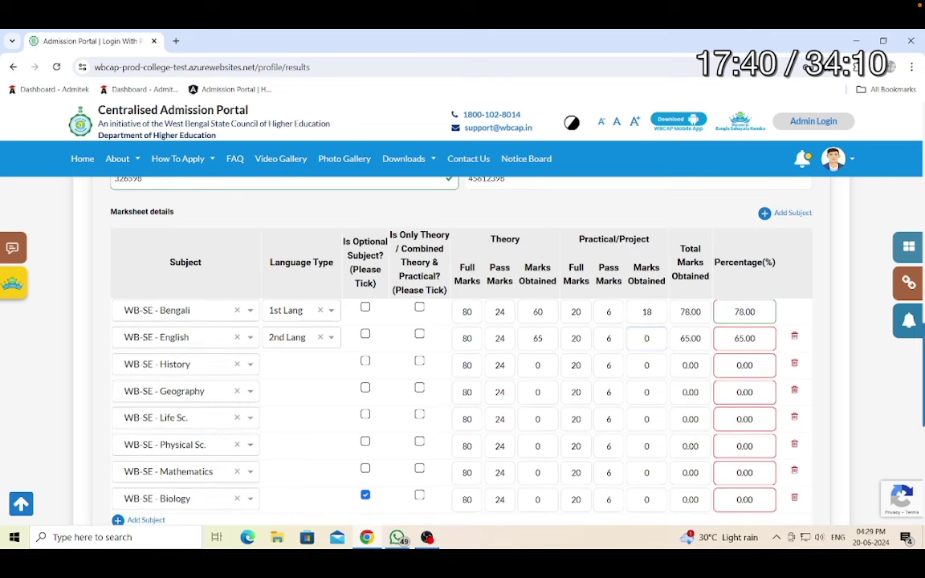
pyautogui.press('Right')
pyautogui.press('Right')
pyautogui.press('Right')
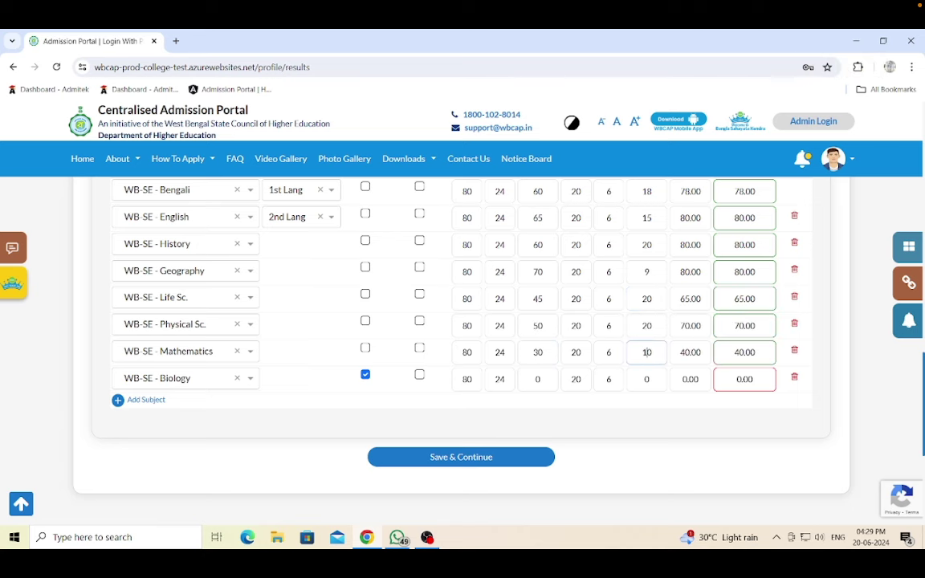
pyautogui.press('Right')
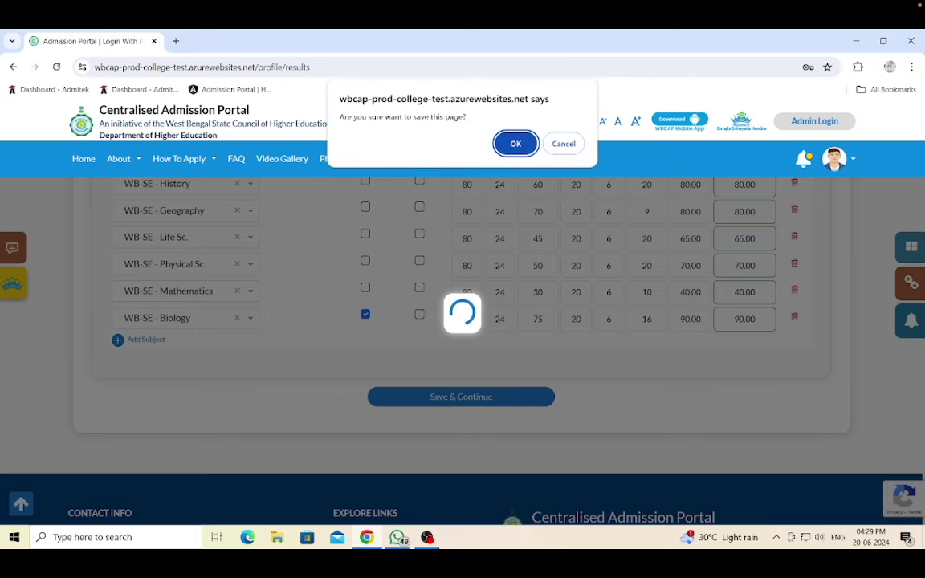
# - Confirm saving the results, then start uploading the Identity Proof Document
pyautogui.click(515, 143)
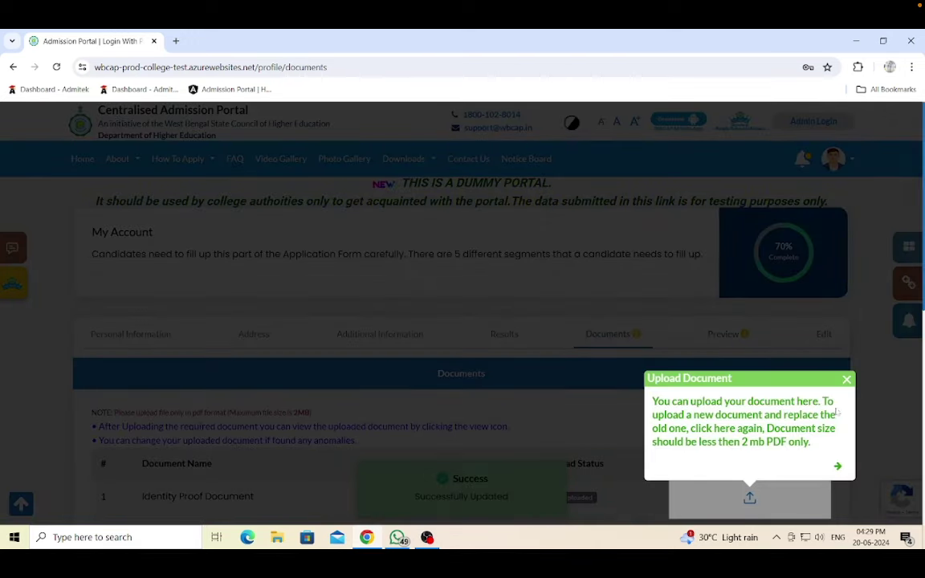
pyautogui.click(742, 405)
pyautogui.scroll(-1, 749, 438)
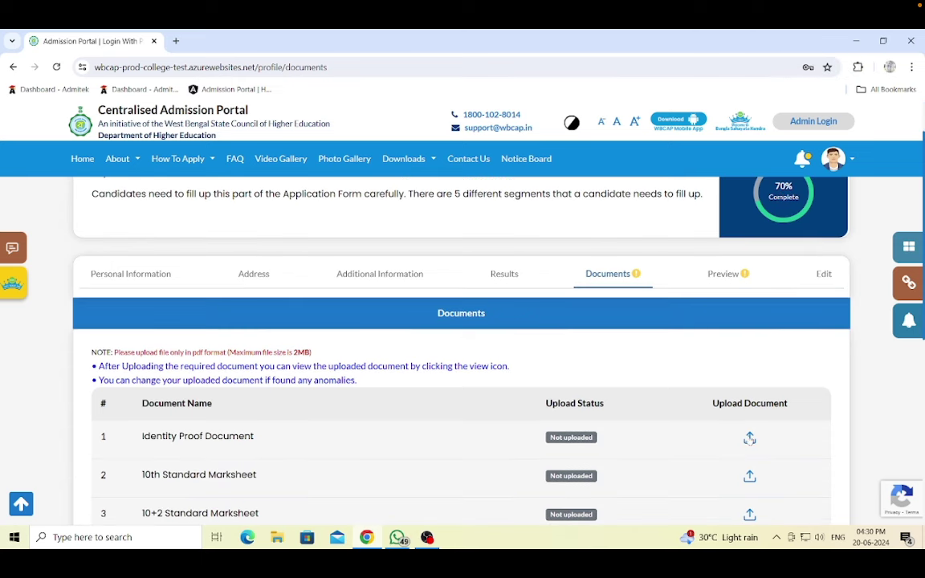
pyautogui.click(751, 438)
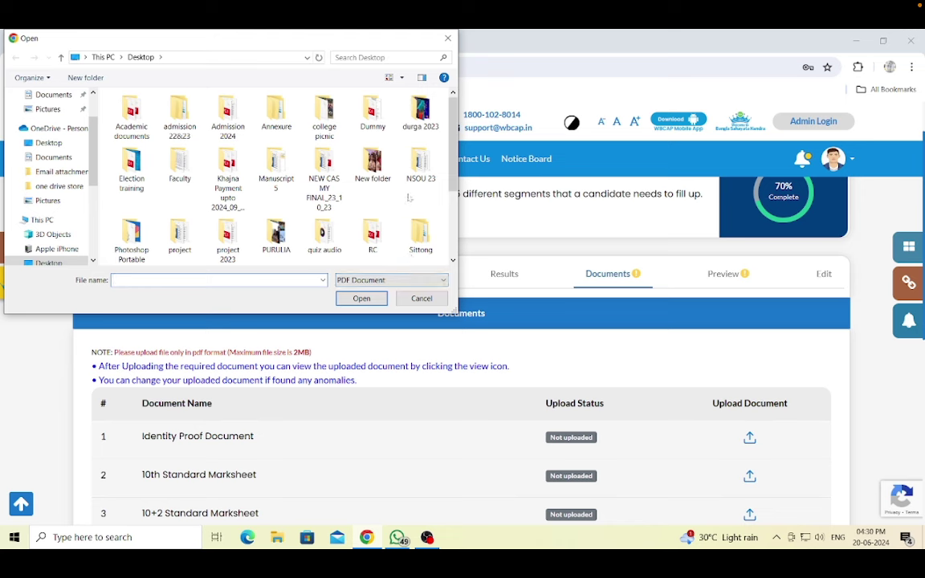
# - Upload dummy-pdf_2 as the identity proof, 10th marksheet and 10+2 marksheet
pyautogui.doubleClick(372, 113)
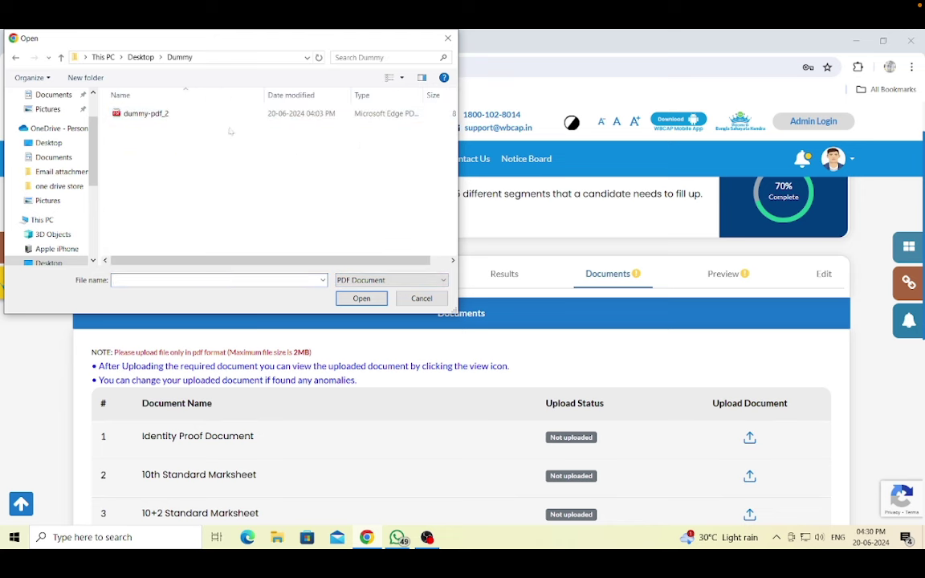
pyautogui.click(207, 115)
pyautogui.click(361, 299)
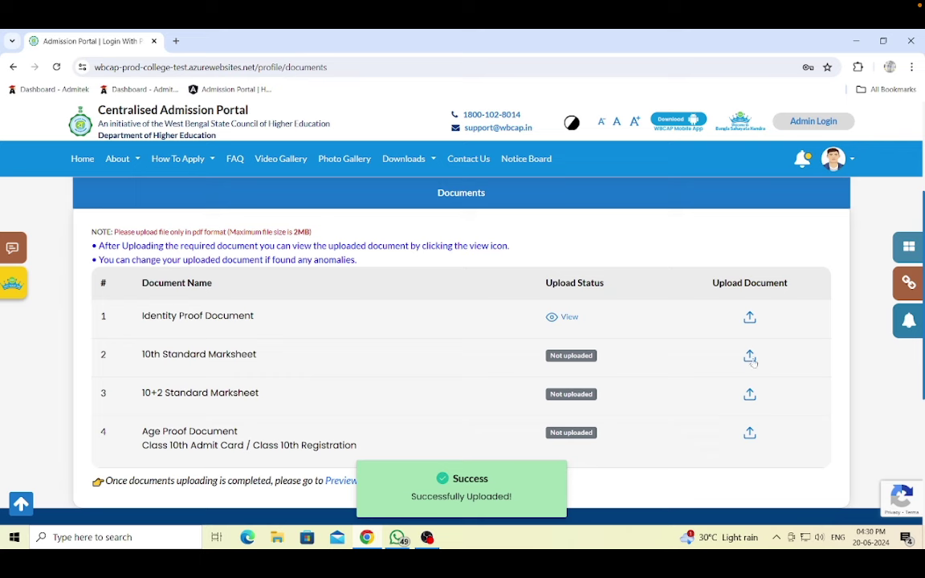
pyautogui.click(750, 357)
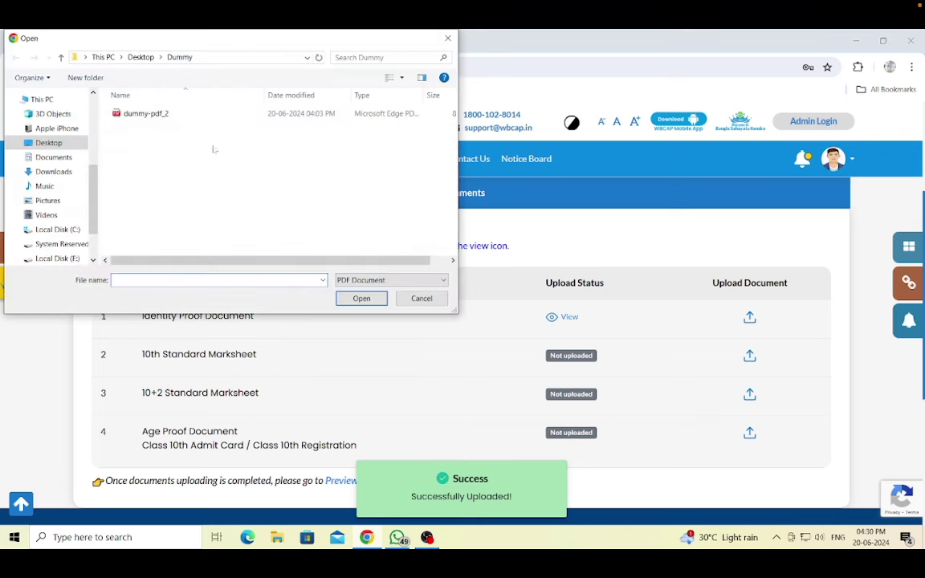
pyautogui.click(180, 115)
pyautogui.click(361, 299)
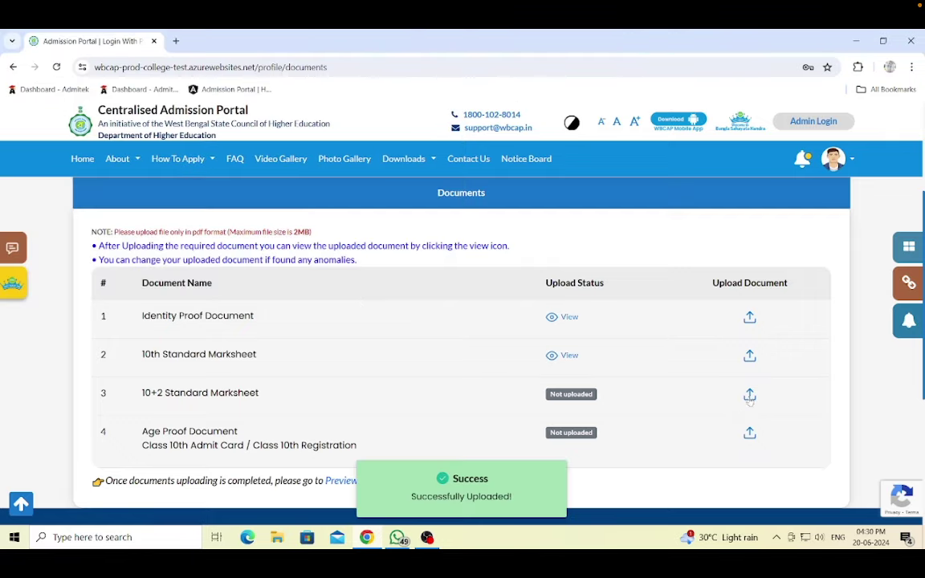
pyautogui.click(749, 397)
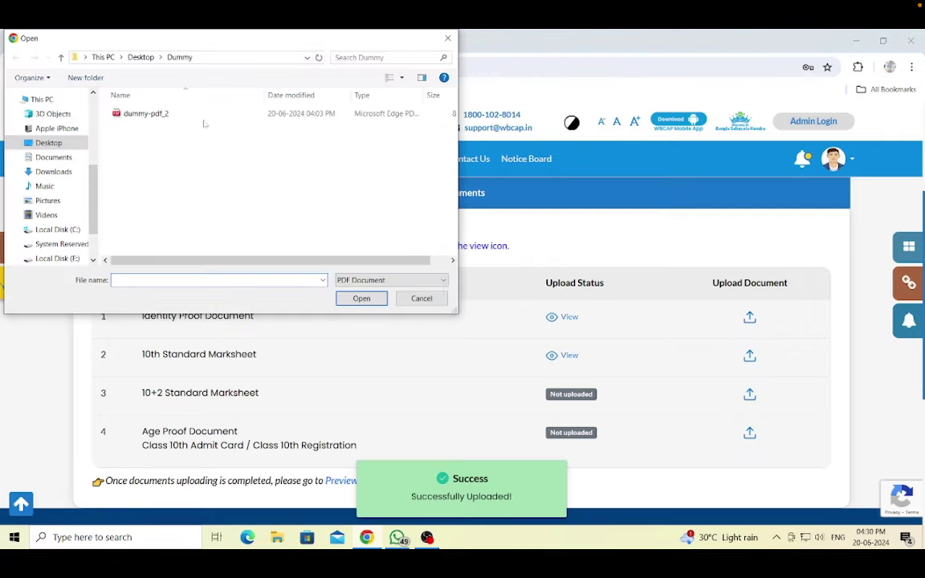
pyautogui.click(197, 115)
pyautogui.click(361, 298)
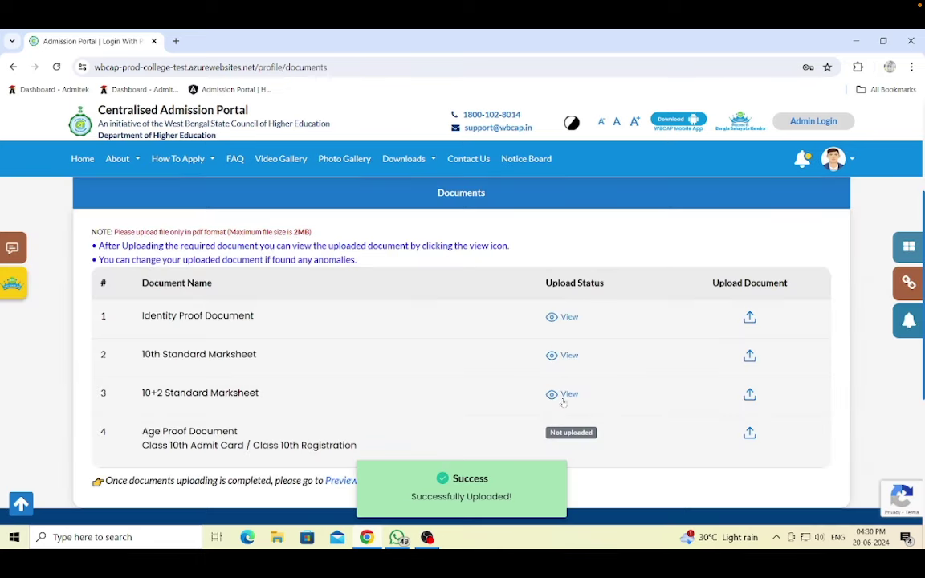
# - Upload dummy-pdf_2 as the Age Proof Document, view it, then close the PDF tab
pyautogui.click(749, 435)
pyautogui.click(174, 117)
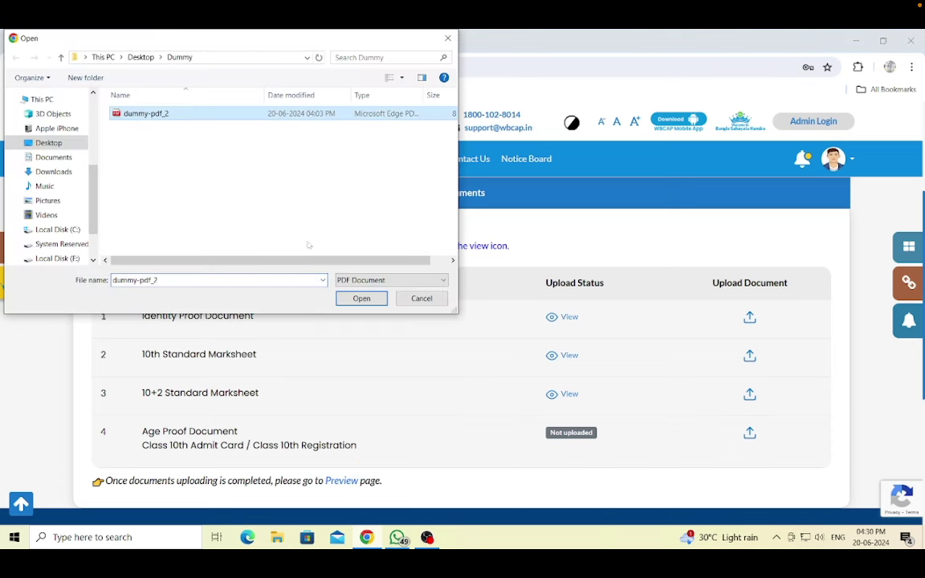
pyautogui.click(353, 299)
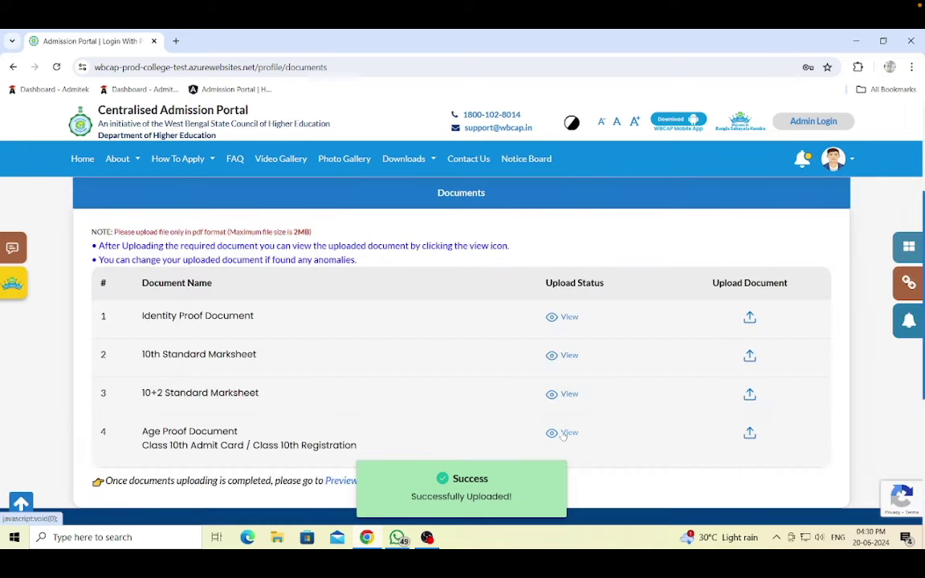
pyautogui.click(563, 434)
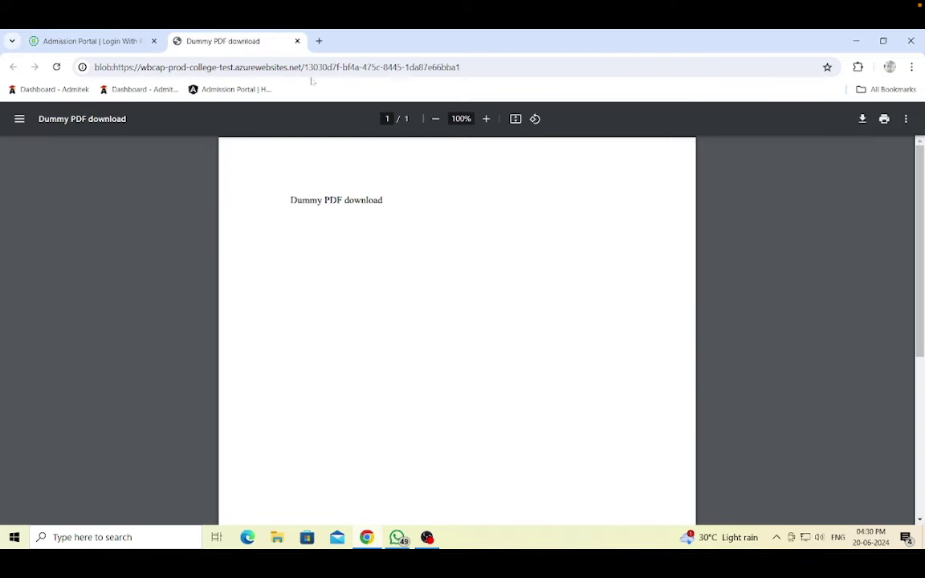
pyautogui.click(297, 41)
pyautogui.scroll(-1, 466, 425)
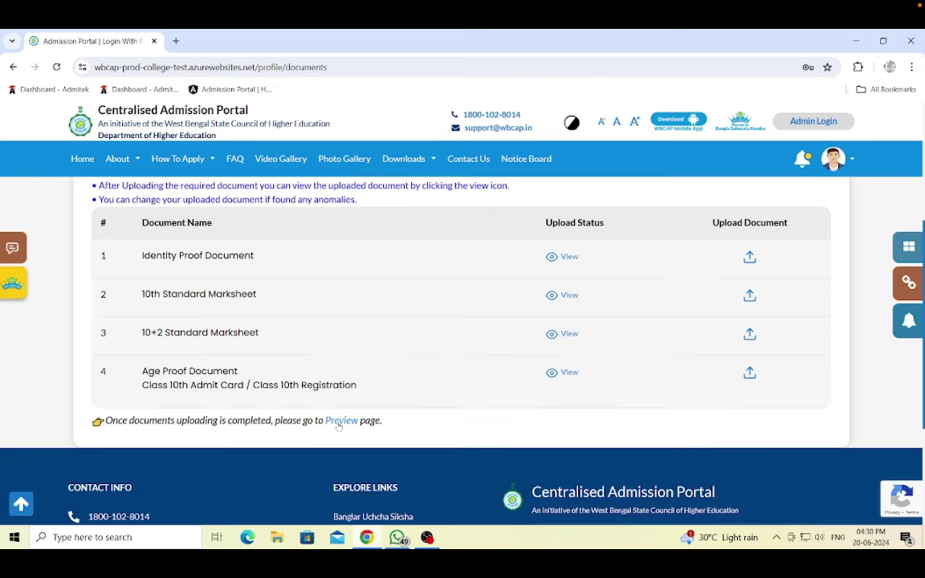
# - In the preview, mark personal information and academic marks as checked and verified
pyautogui.click(346, 424)
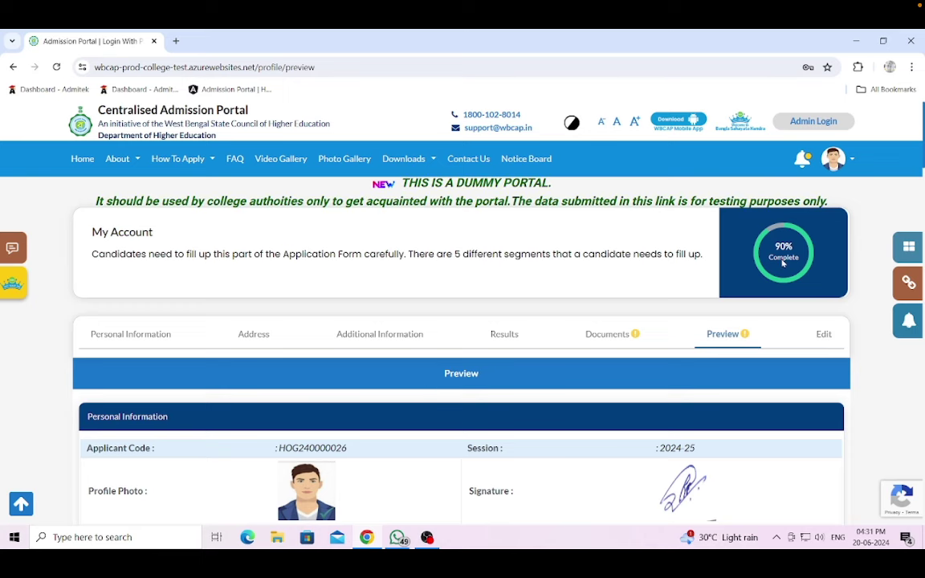
pyautogui.scroll(-1, 558, 272)
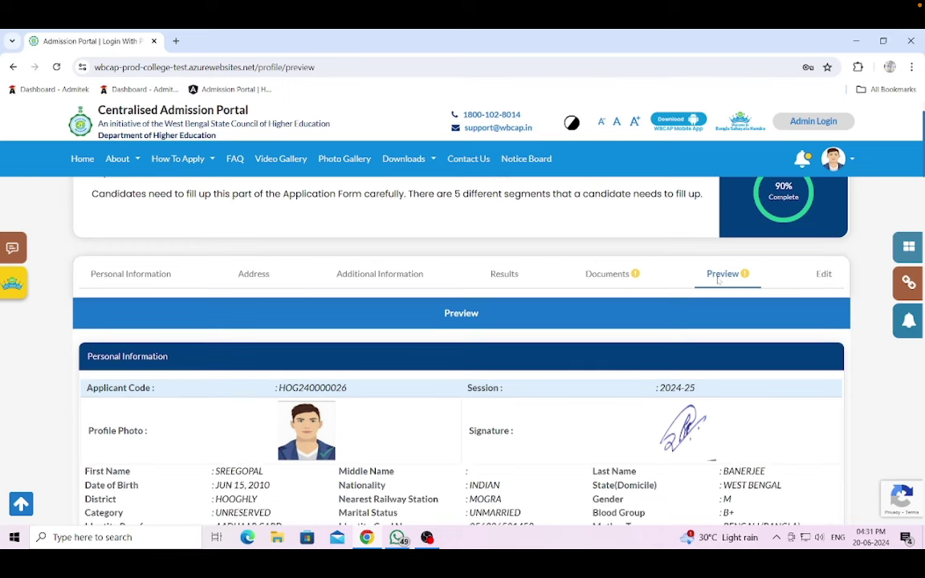
pyautogui.scroll(-1, 718, 280)
pyautogui.scroll(-1, 661, 279)
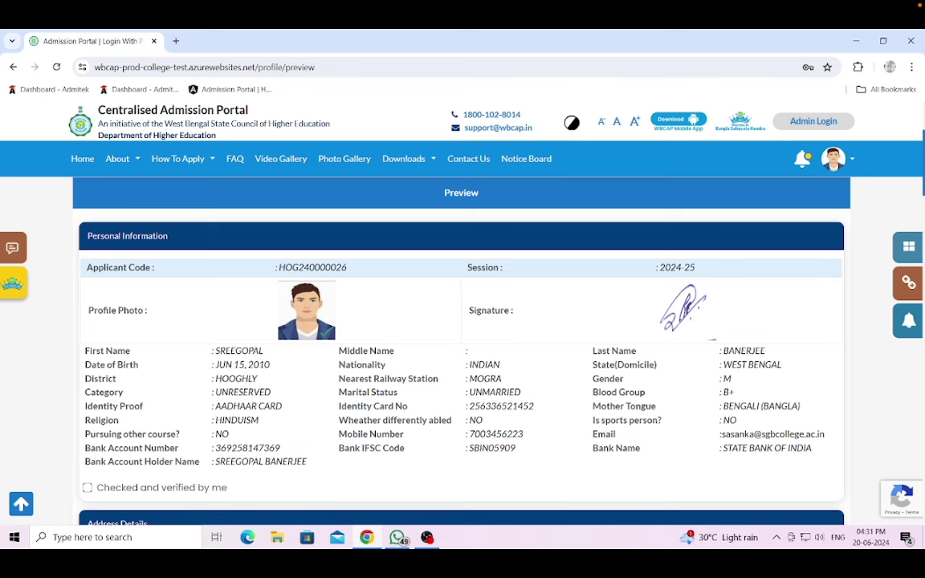
pyautogui.scroll(-1, 516, 415)
pyautogui.click(87, 428)
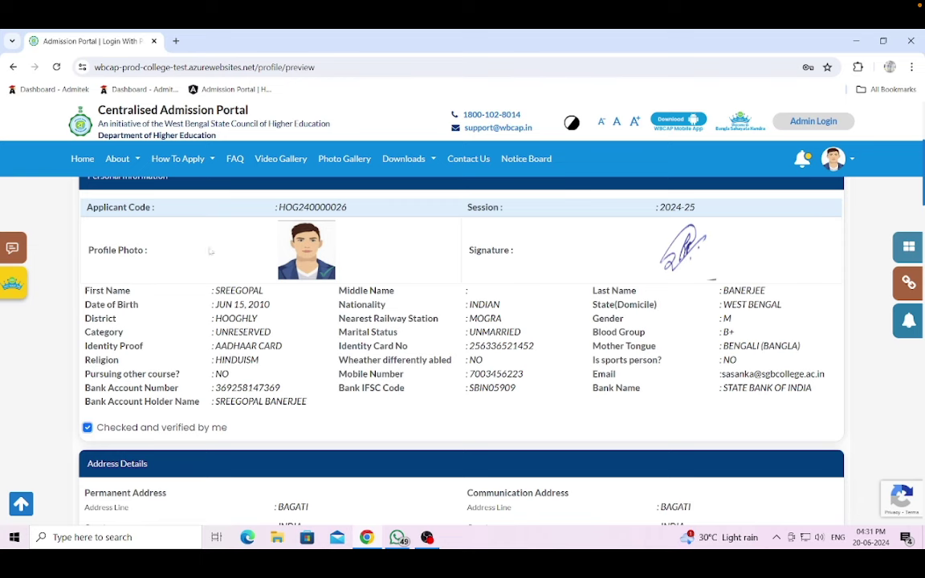
pyautogui.scroll(-4, 206, 249)
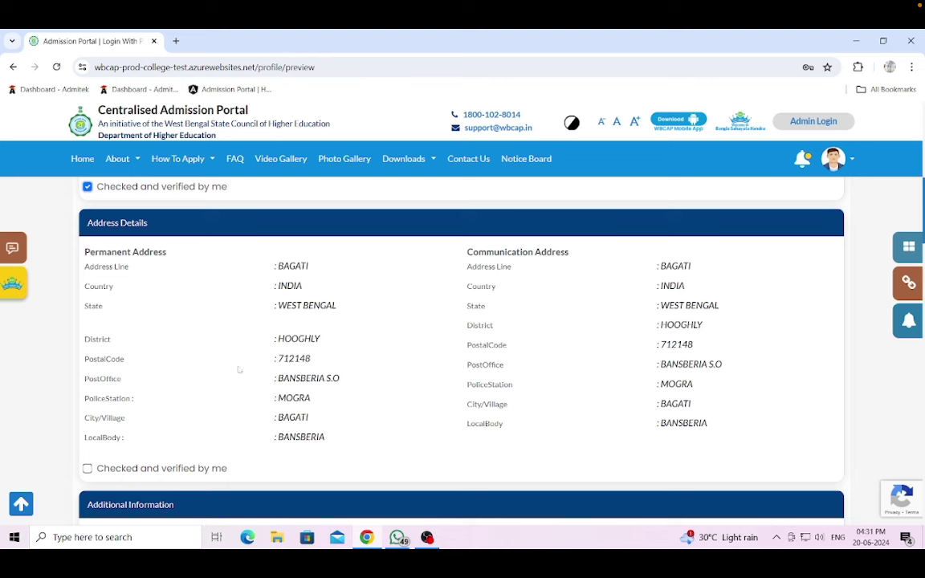
pyautogui.scroll(-10, 239, 371)
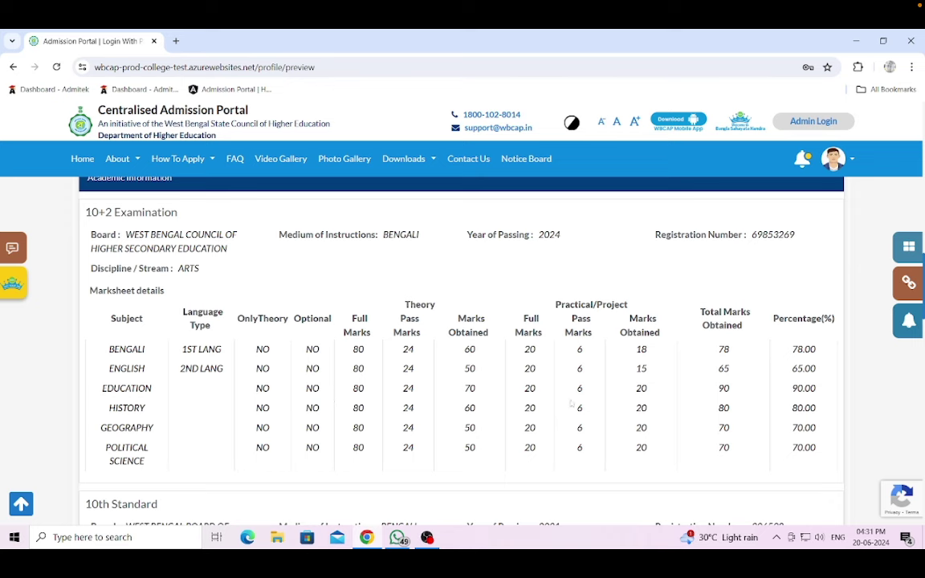
pyautogui.scroll(-1, 373, 381)
pyautogui.scroll(-2, 245, 367)
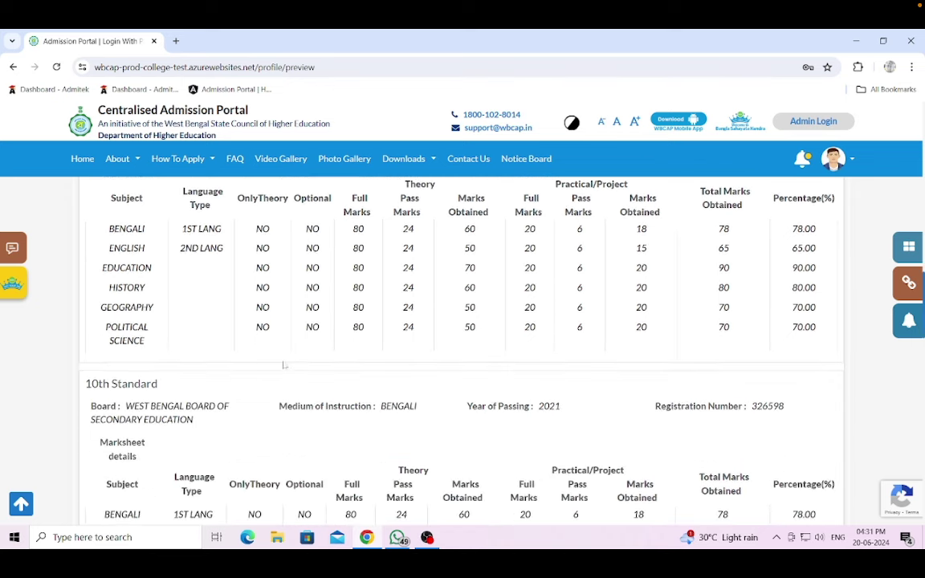
pyautogui.scroll(-4, 254, 337)
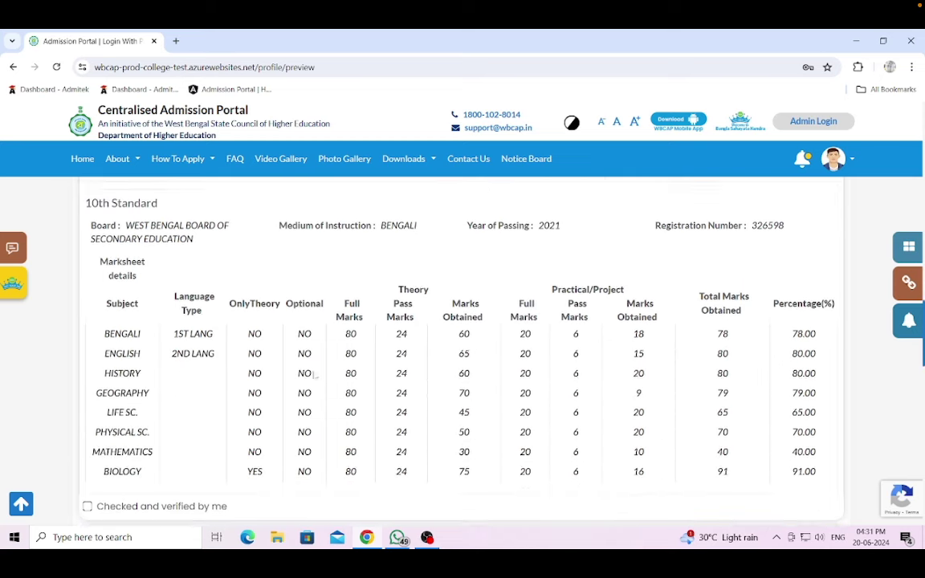
pyautogui.click(88, 385)
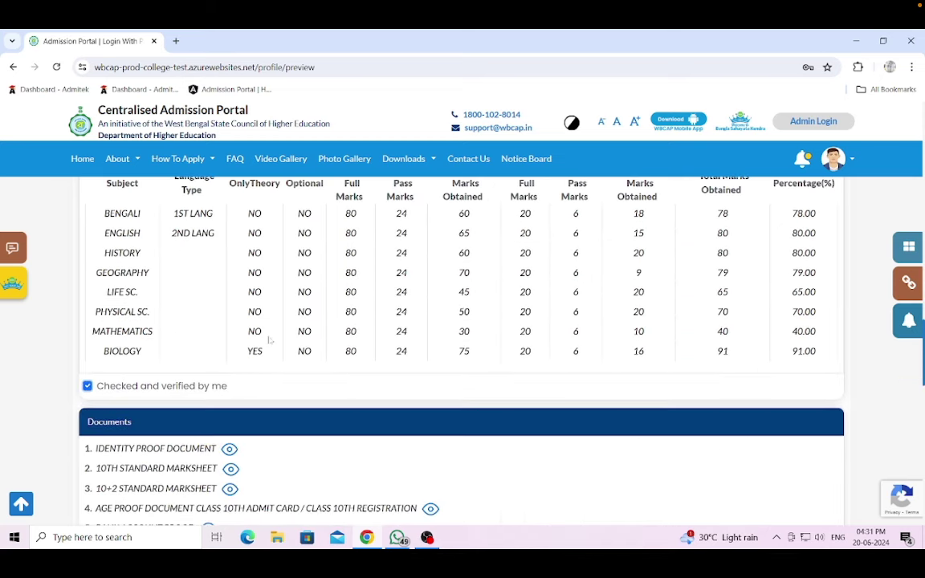
# - View the identity proof and bank proof, tick 'I Acknowledge', and confirm the application
pyautogui.scroll(-2, 269, 339)
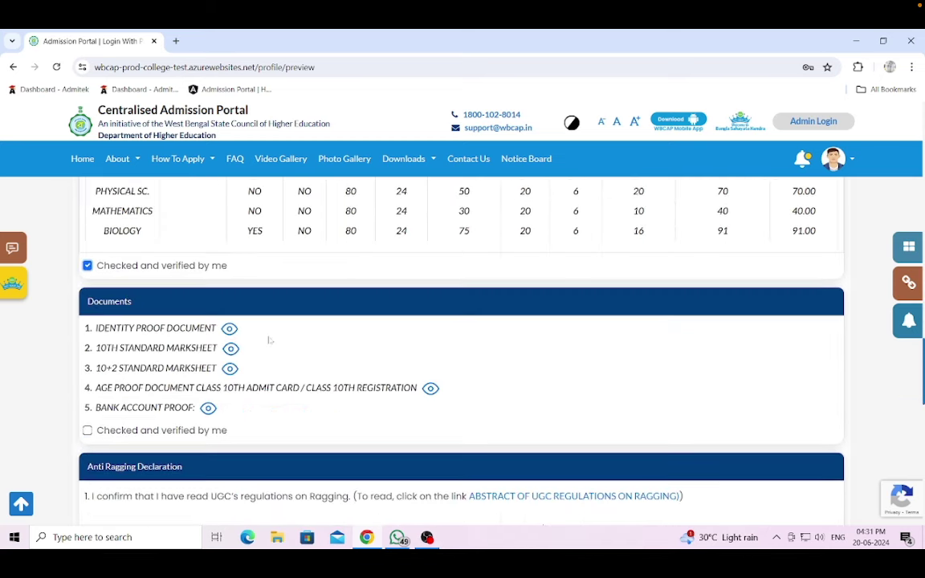
pyautogui.click(229, 329)
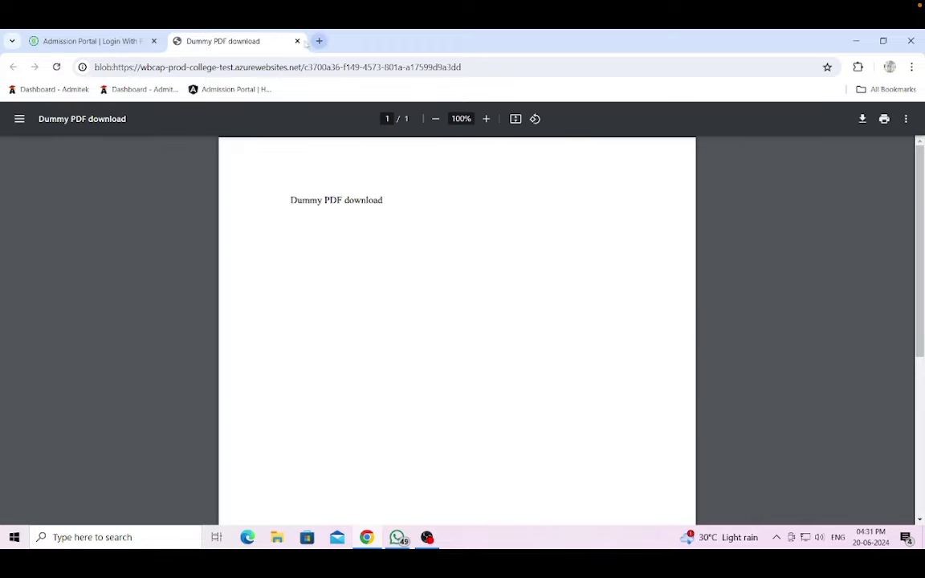
pyautogui.click(297, 41)
pyautogui.scroll(-1, 296, 333)
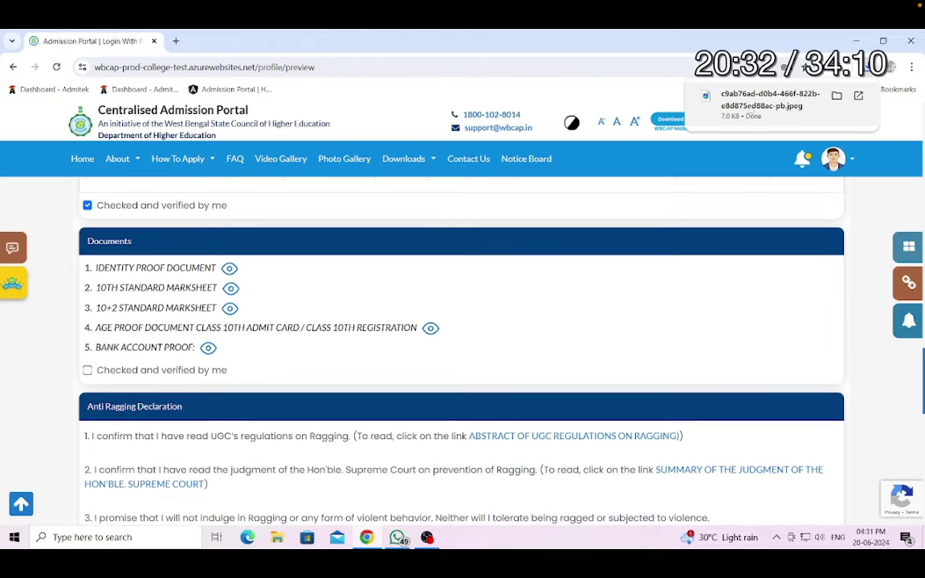
pyautogui.click(809, 101)
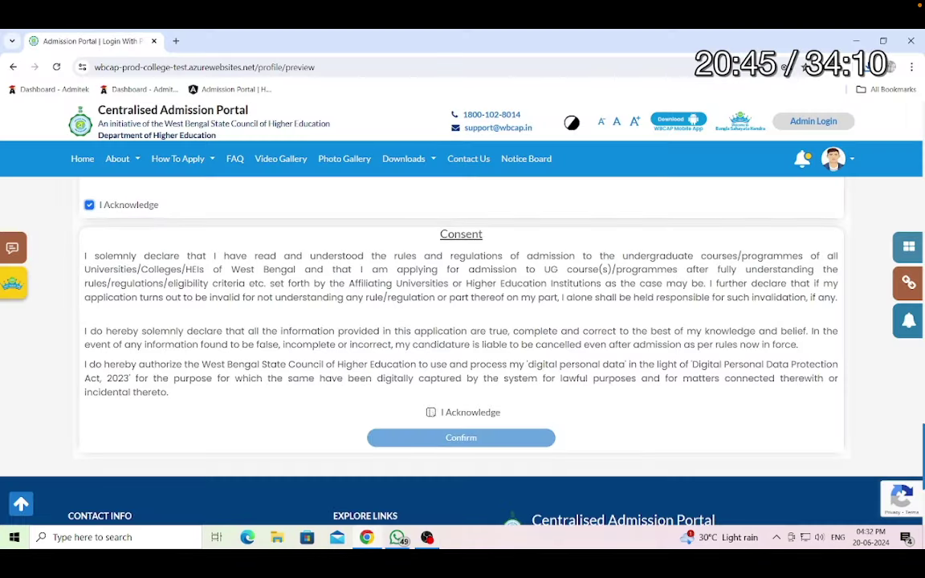
pyautogui.click(431, 412)
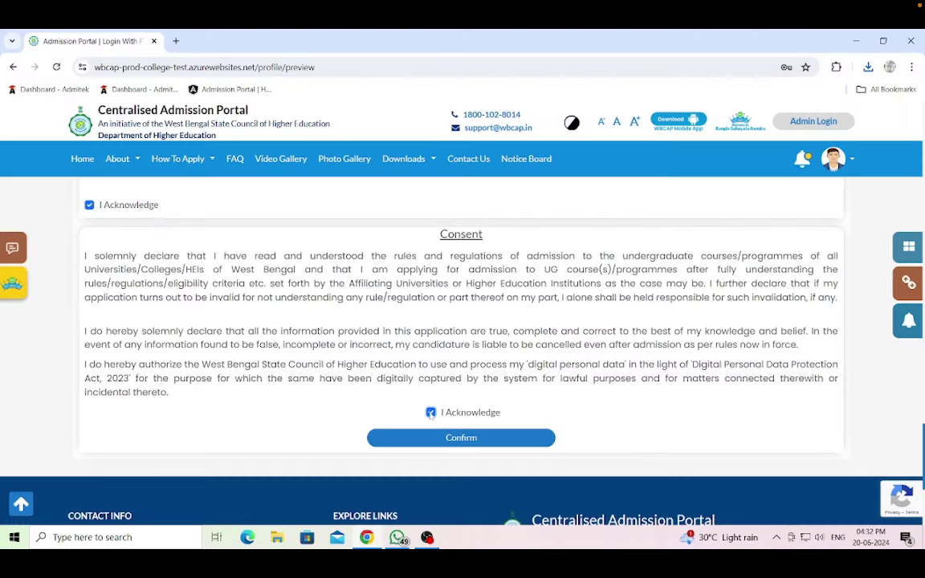
pyautogui.click(463, 440)
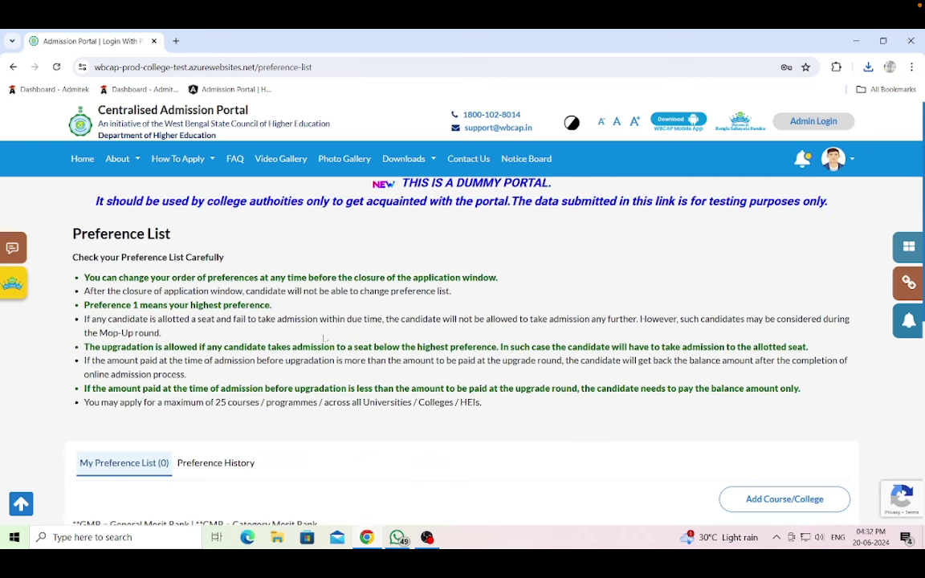
pyautogui.scroll(-3, 300, 359)
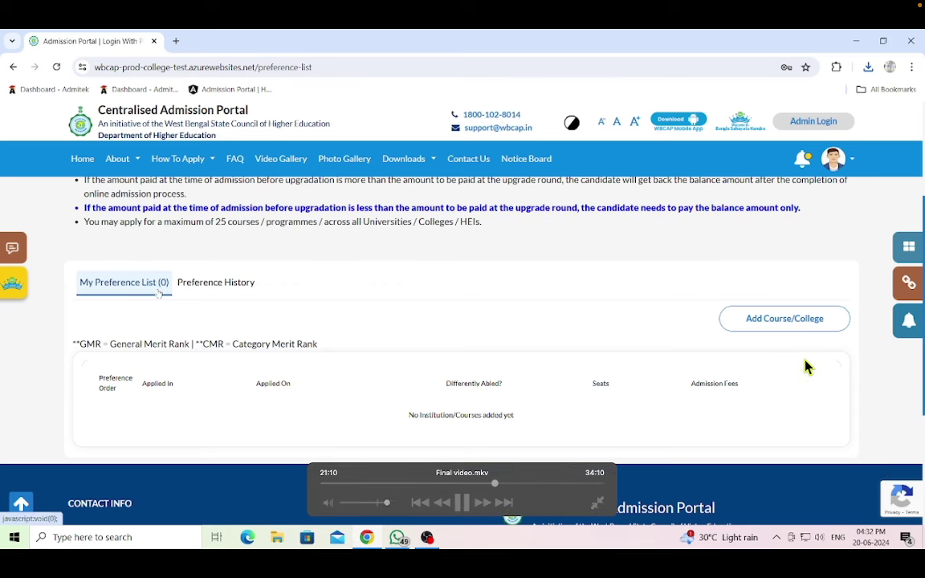
pyautogui.press('Right')
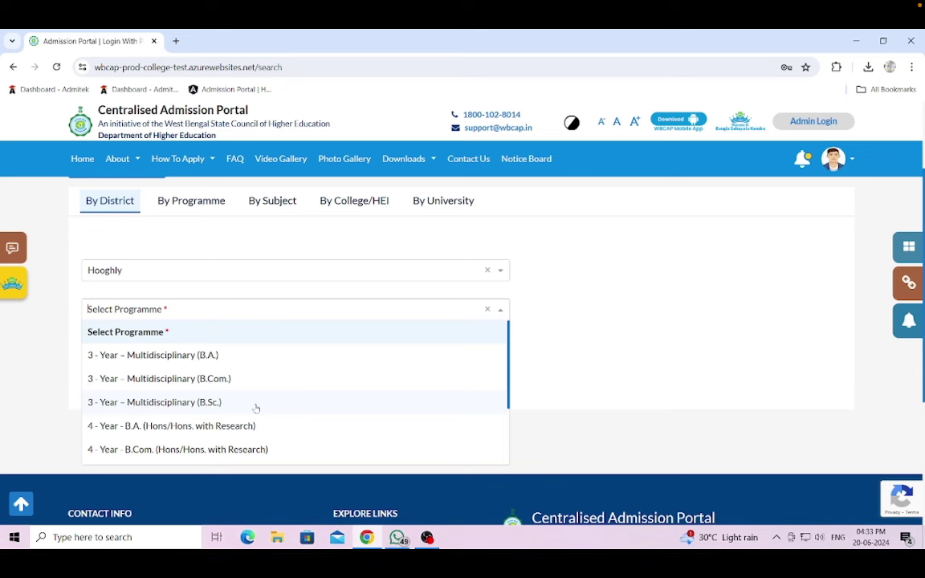
pyautogui.scroll(-1, 256, 408)
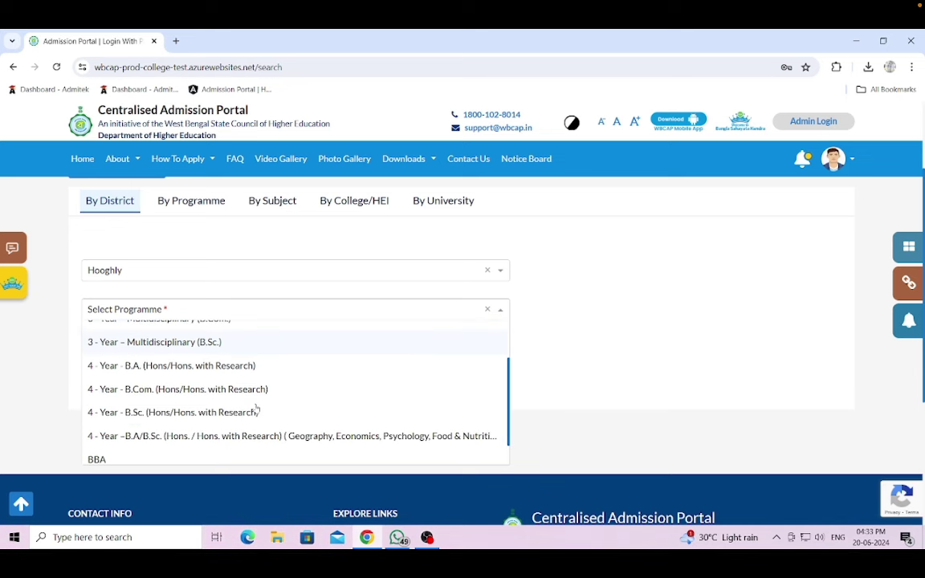
pyautogui.click(178, 368)
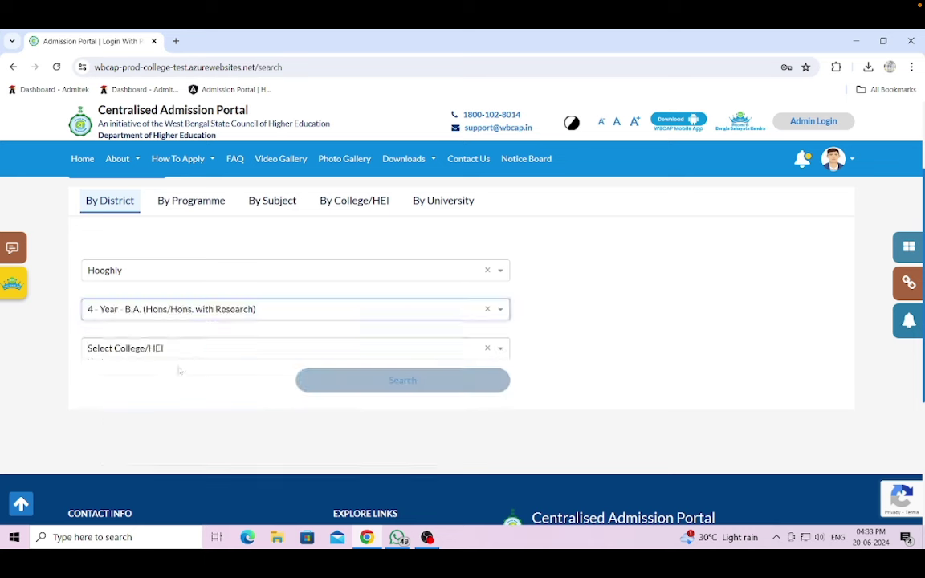
pyautogui.click(178, 354)
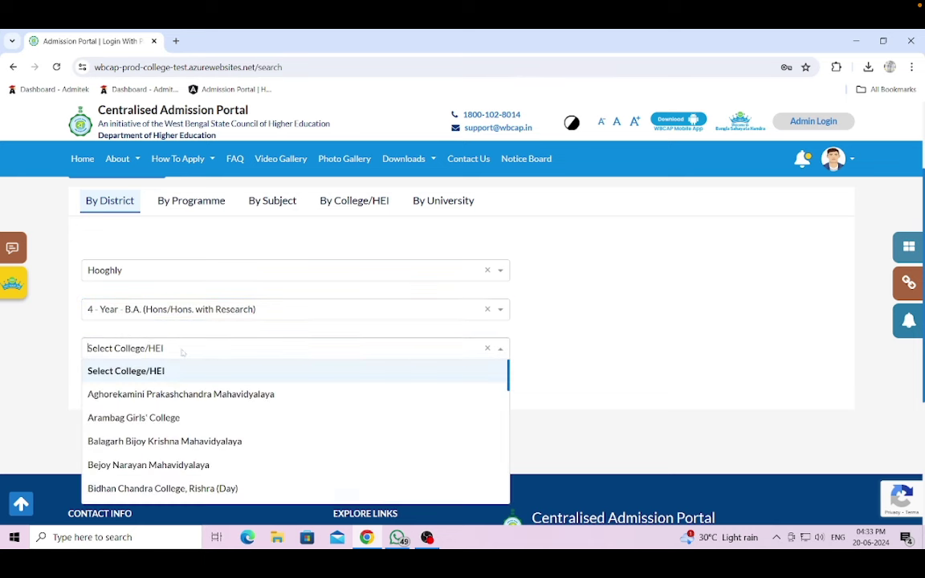
pyautogui.scroll(-1, 186, 401)
pyautogui.scroll(-4, 190, 407)
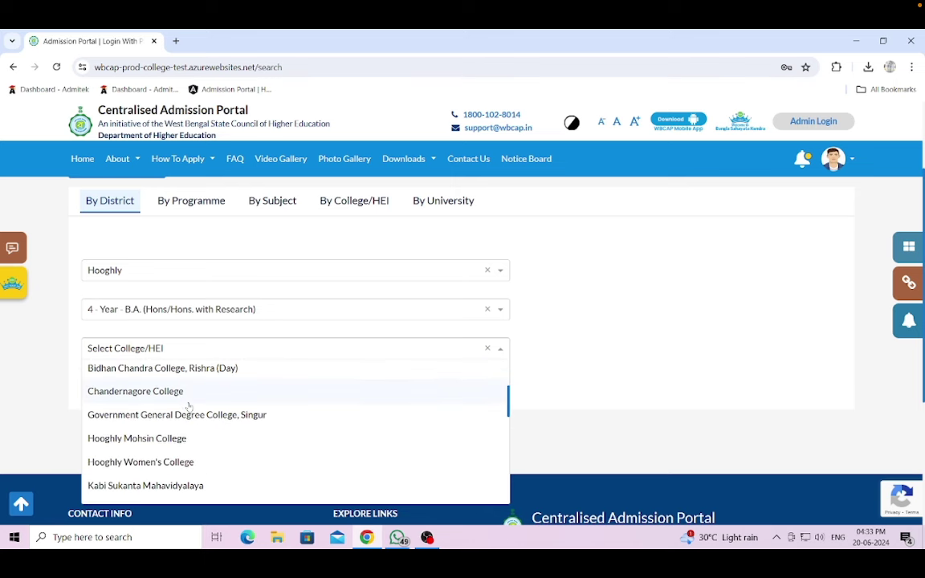
pyautogui.scroll(-5, 189, 407)
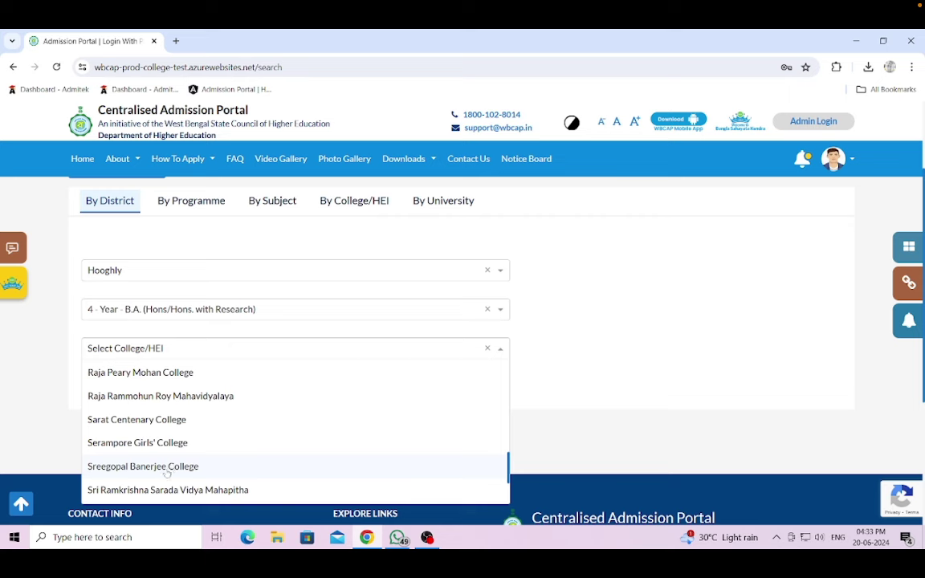
pyautogui.click(166, 468)
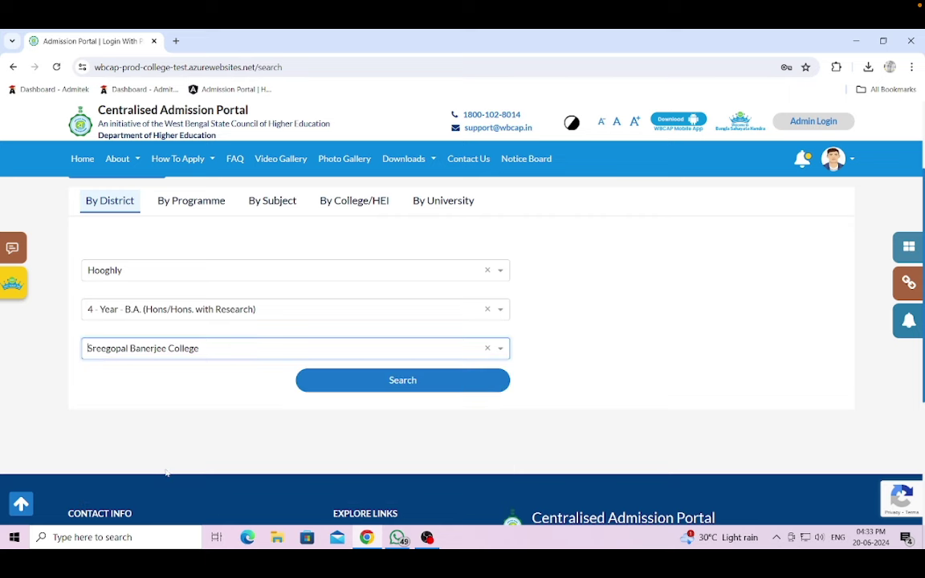
pyautogui.click(404, 384)
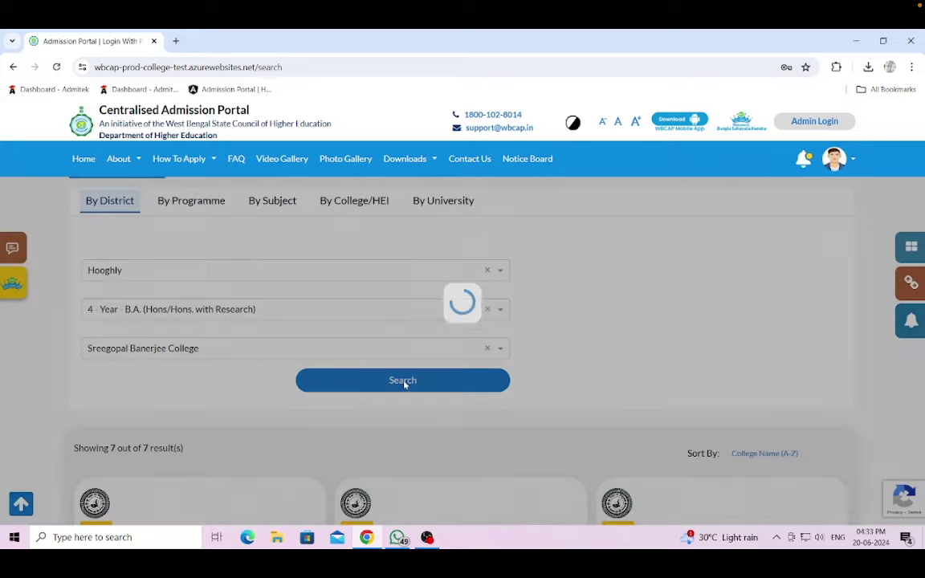
pyautogui.scroll(-5, 403, 384)
pyautogui.scroll(2, 447, 413)
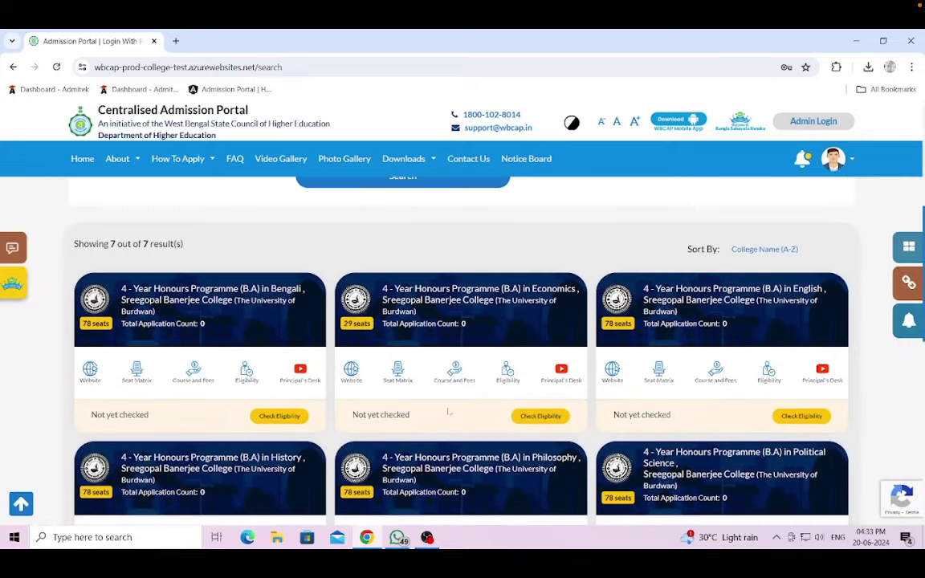
pyautogui.scroll(-5, 225, 324)
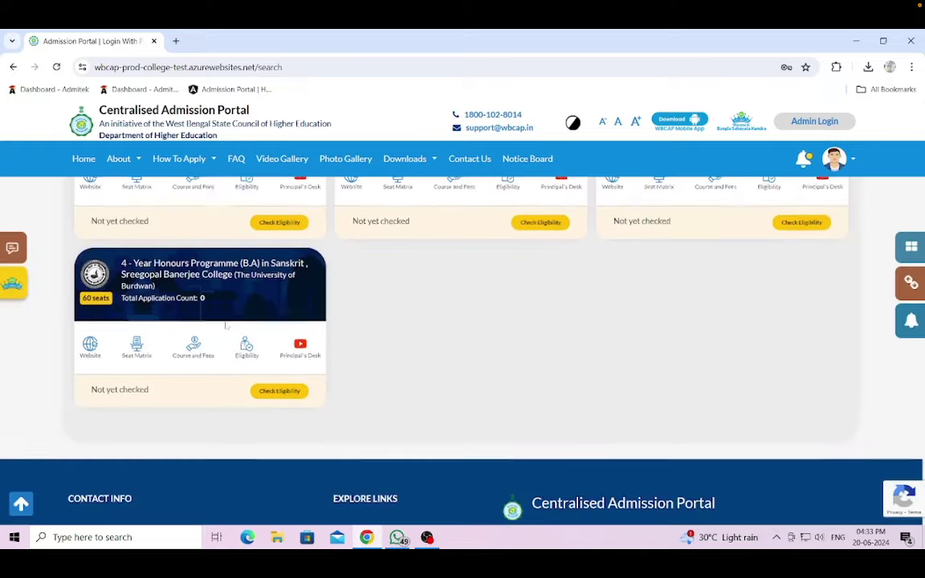
pyautogui.scroll(4, 226, 325)
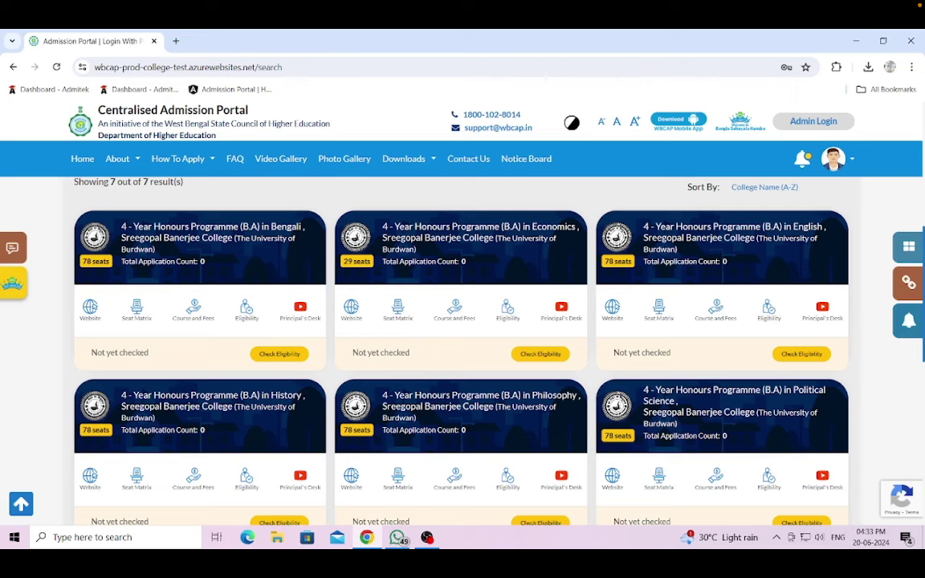
pyautogui.scroll(-1, 461, 337)
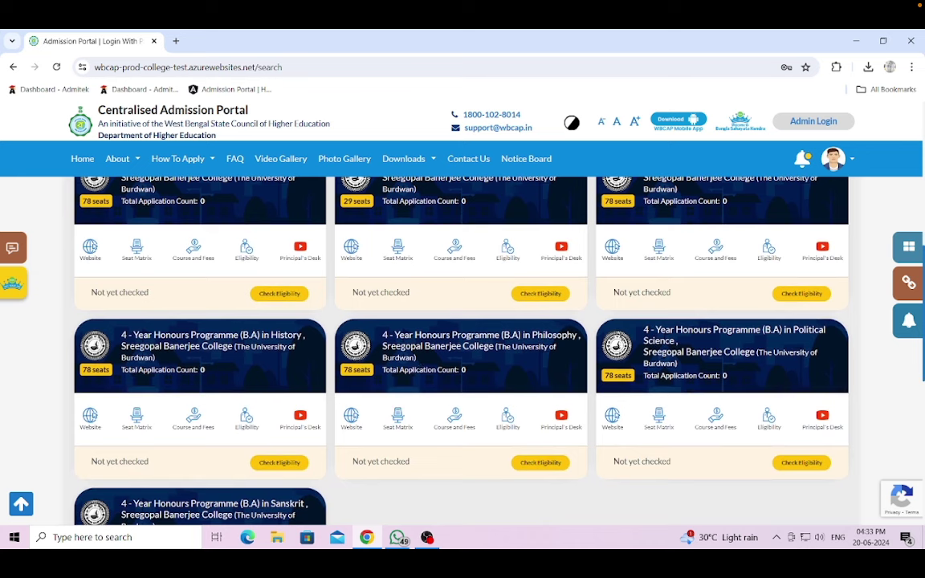
pyautogui.scroll(-1, 480, 438)
pyautogui.scroll(2, 475, 430)
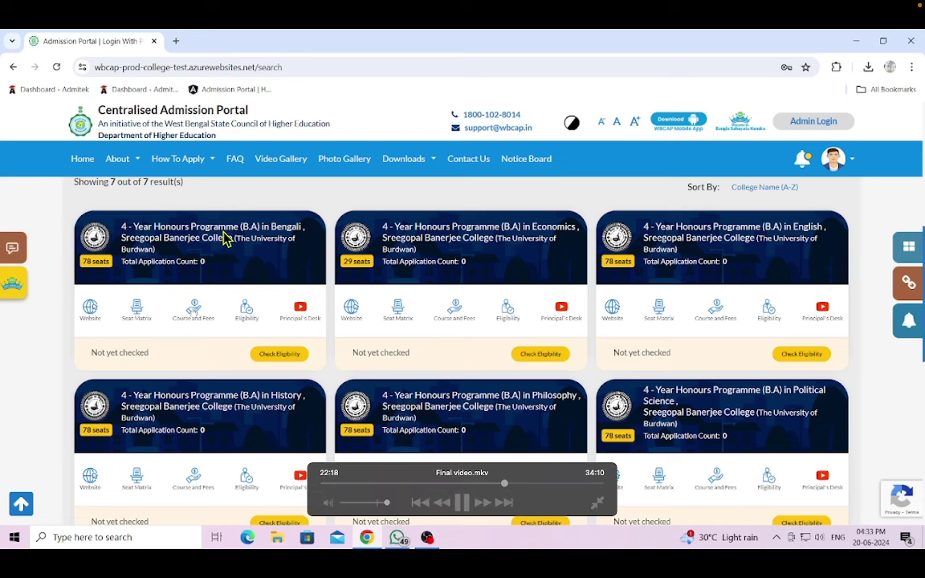
pyautogui.click(148, 304)
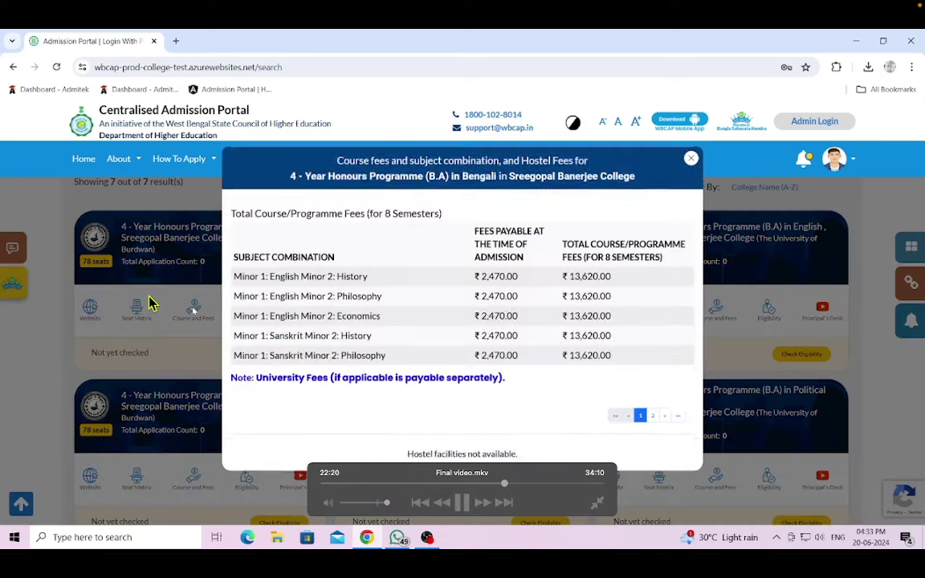
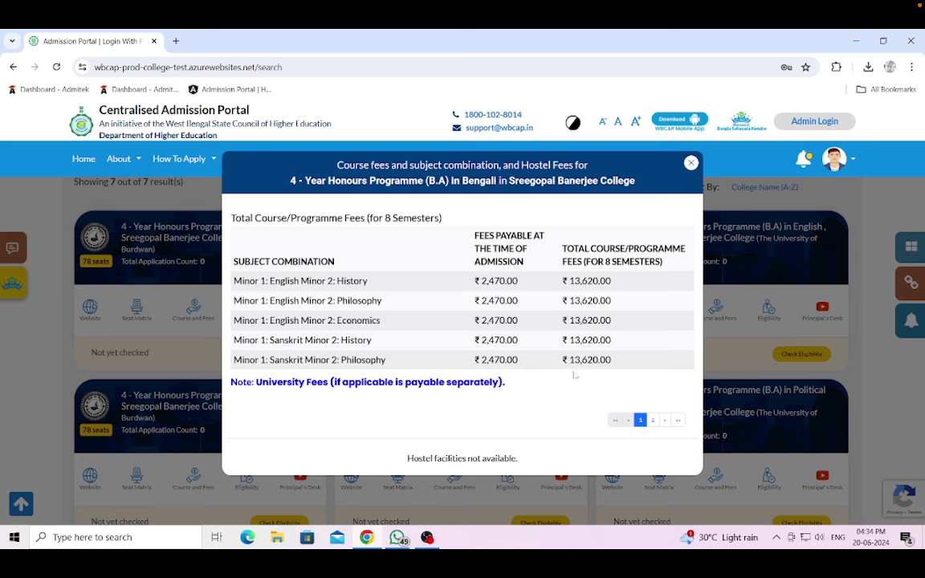
# - Close the Bengali fees details, then review and close the Bengali seat matrix
pyautogui.click(625, 147)
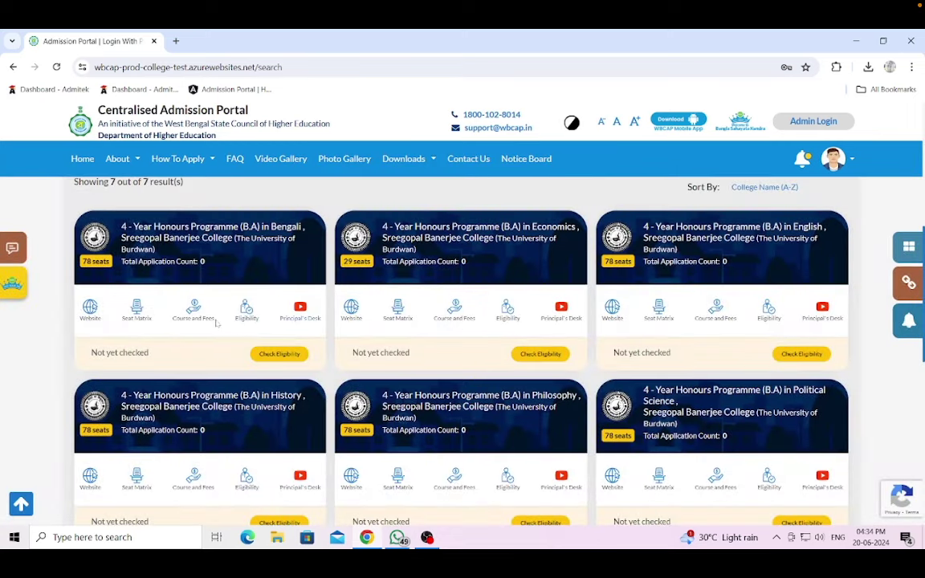
pyautogui.click(137, 309)
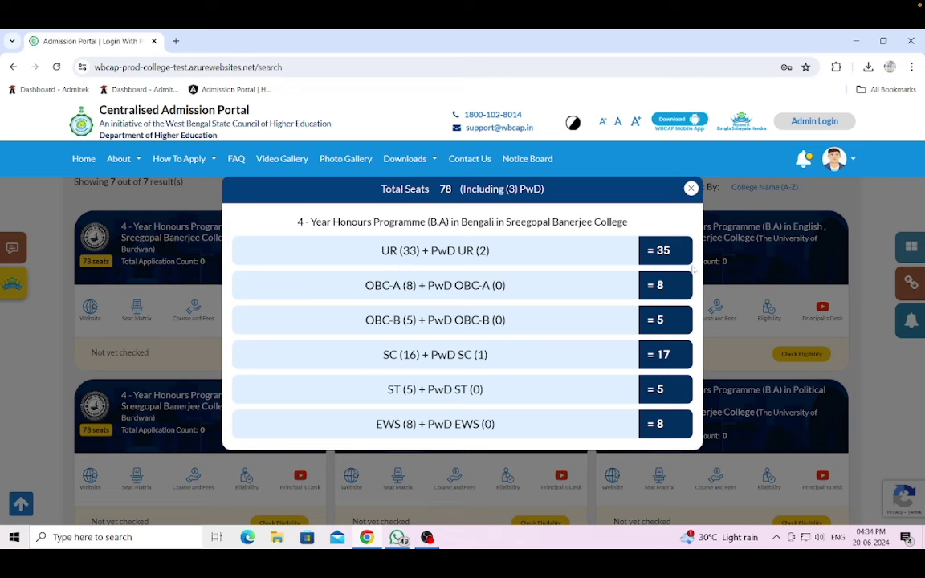
pyautogui.click(691, 189)
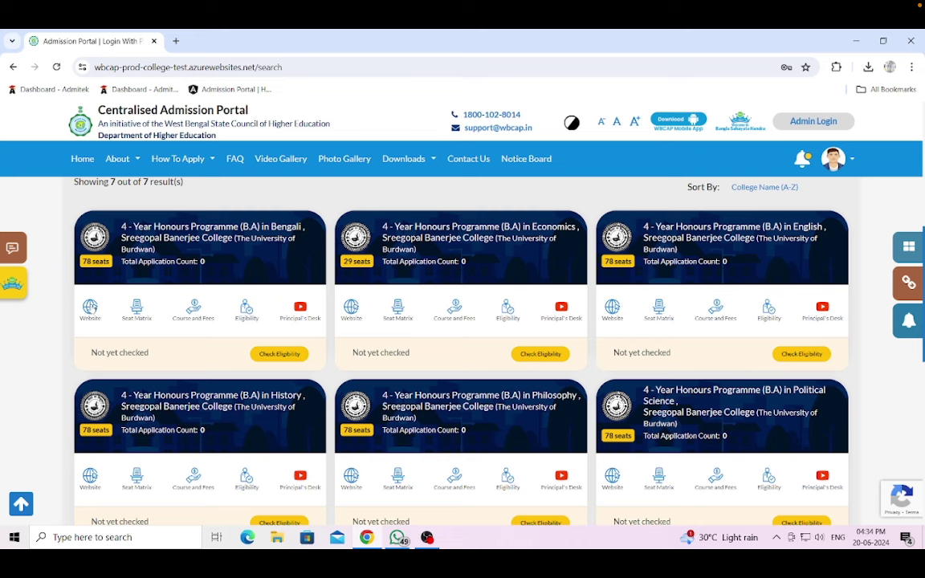
pyautogui.click(91, 308)
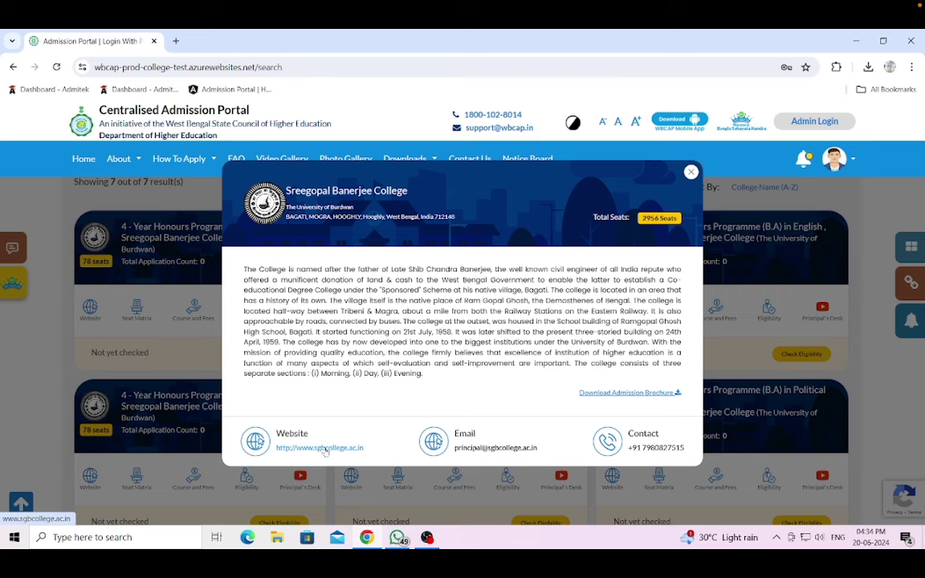
pyautogui.click(326, 449)
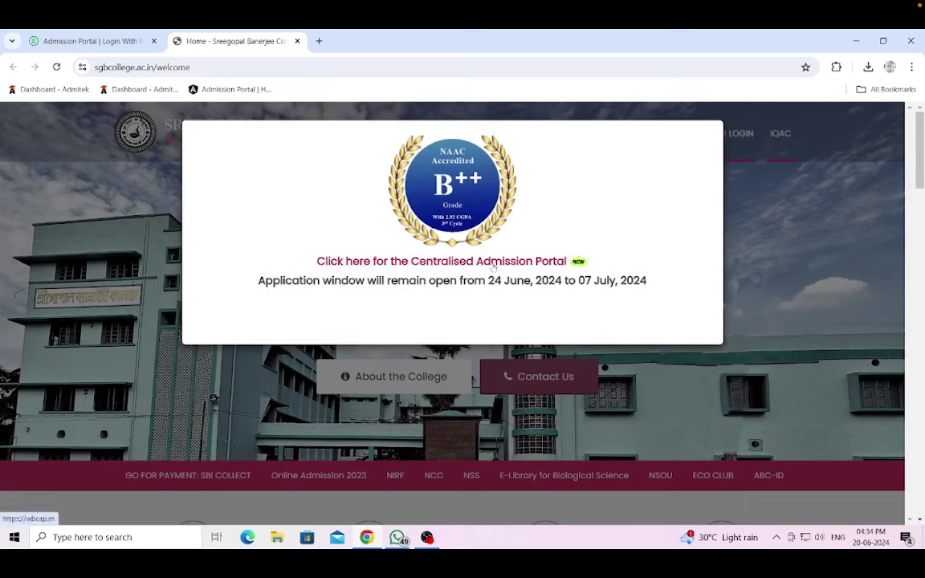
pyautogui.click(297, 41)
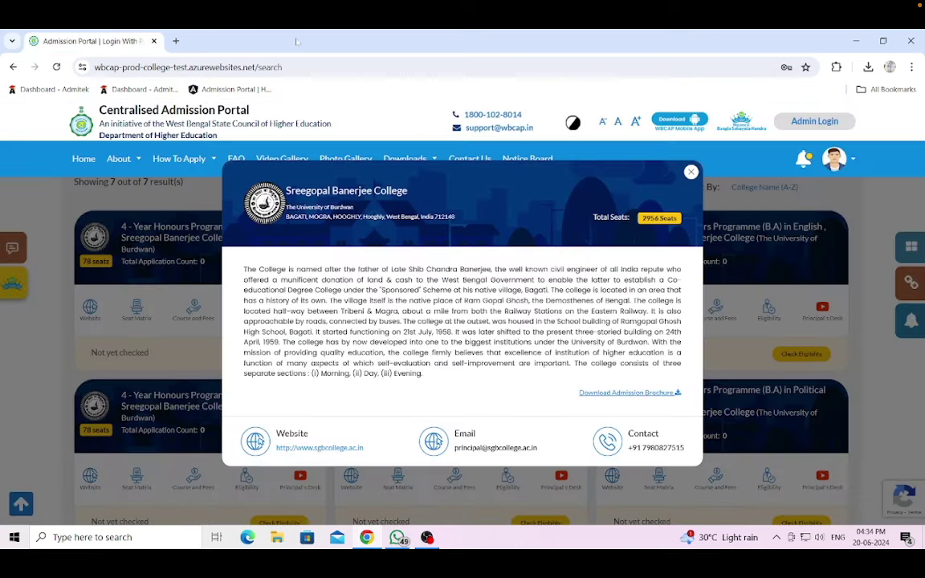
pyautogui.click(691, 171)
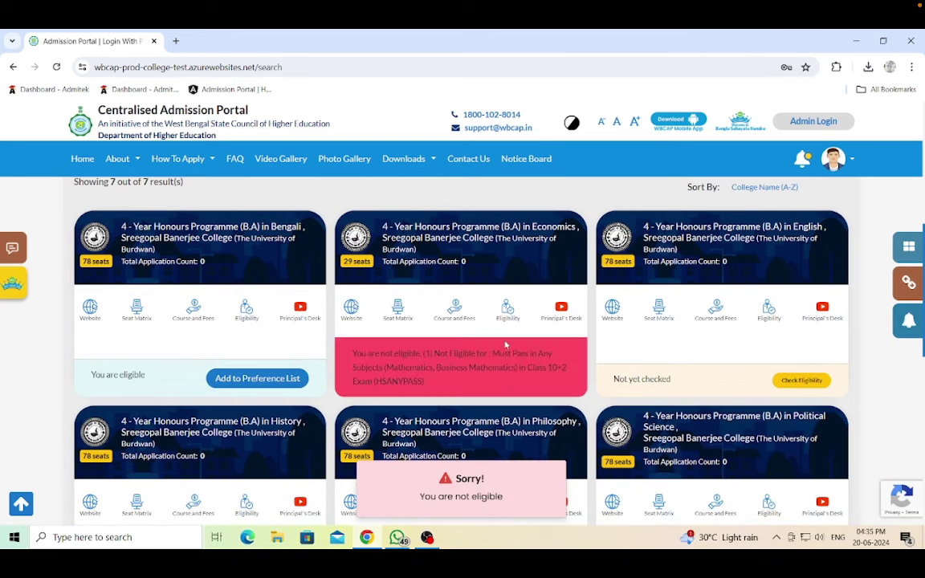
# - Review why Economics is not eligible (Mathematics required)
pyautogui.click(507, 310)
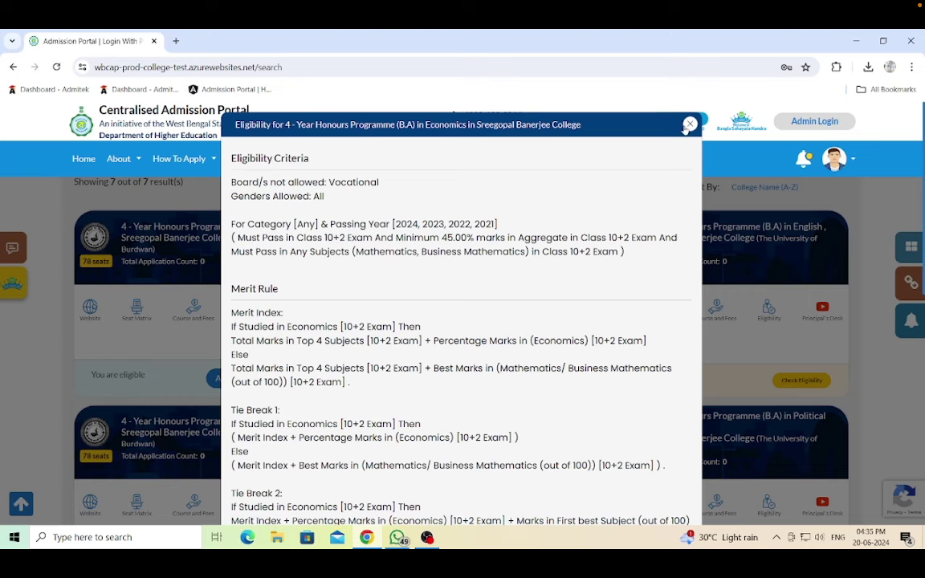
pyautogui.click(700, 150)
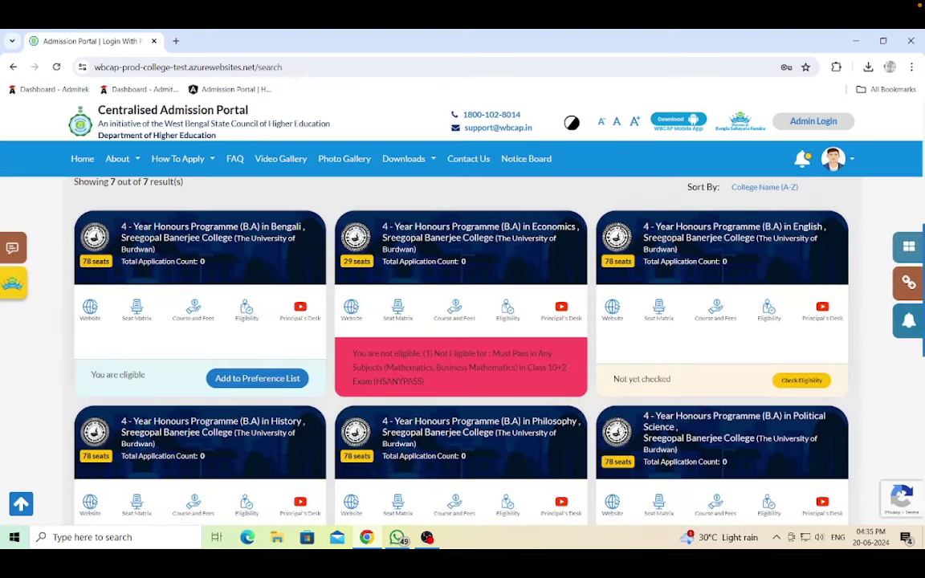
pyautogui.scroll(-1, 463, 346)
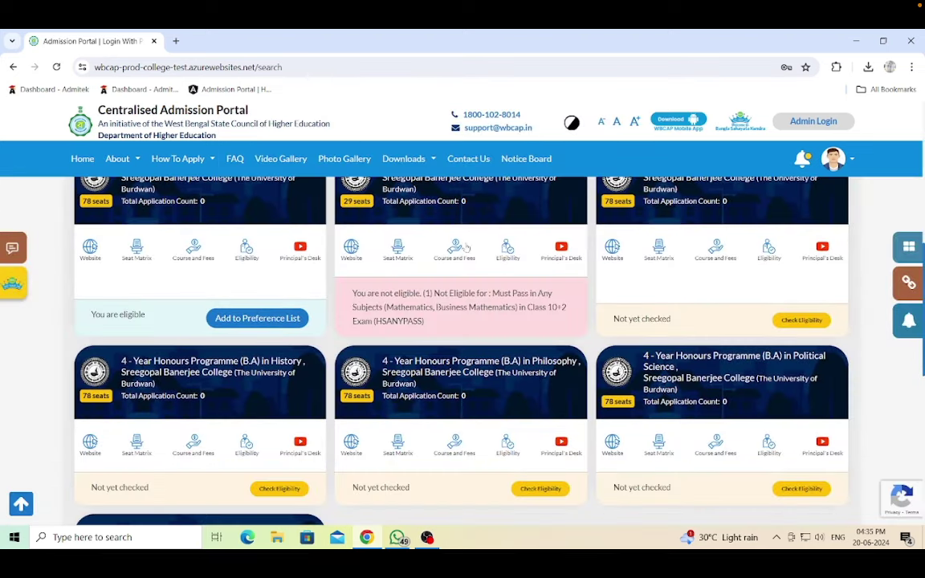
# - Check eligibility for English, History, Philosophy, Political Science and Sanskrit
pyautogui.click(798, 325)
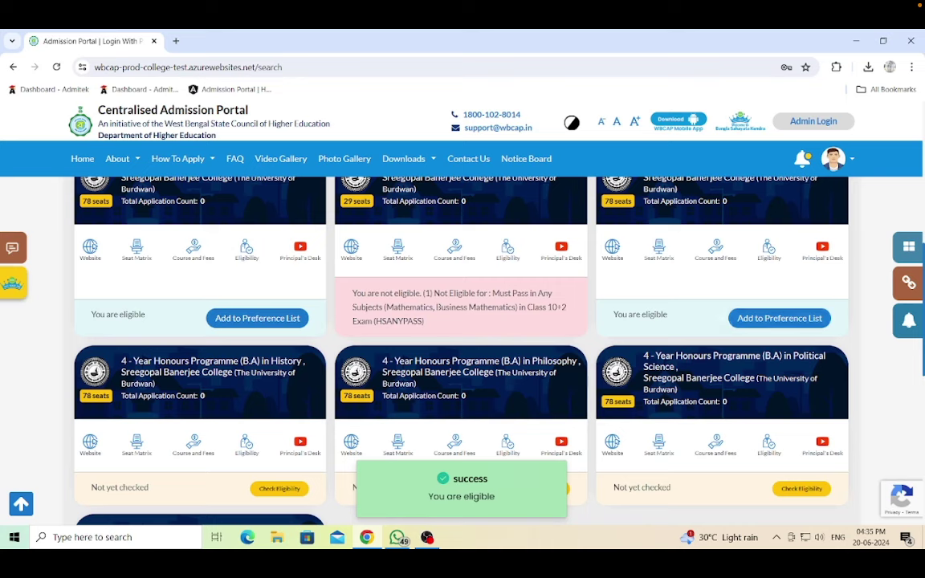
pyautogui.scroll(-3, 412, 382)
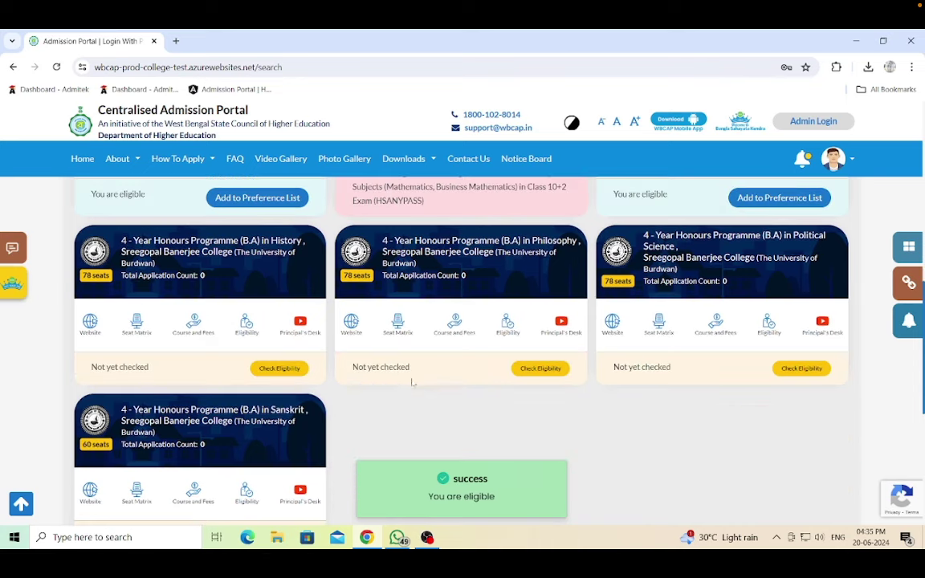
pyautogui.click(286, 370)
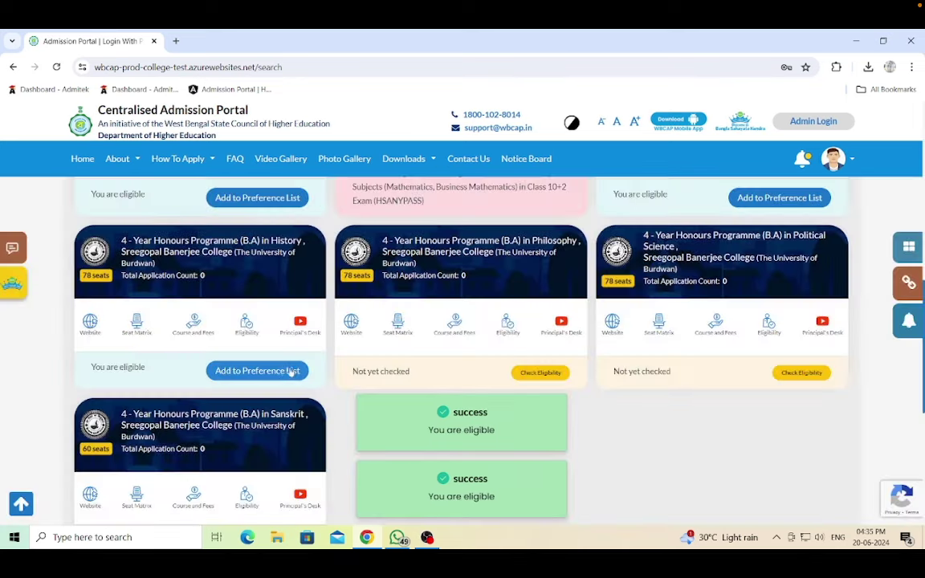
pyautogui.click(534, 374)
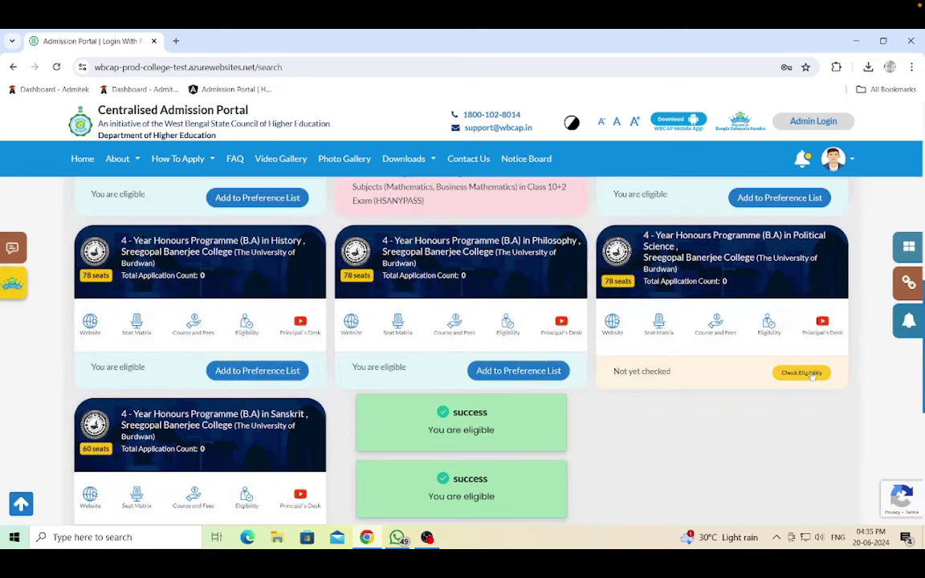
pyautogui.click(802, 373)
pyautogui.scroll(-1, 758, 378)
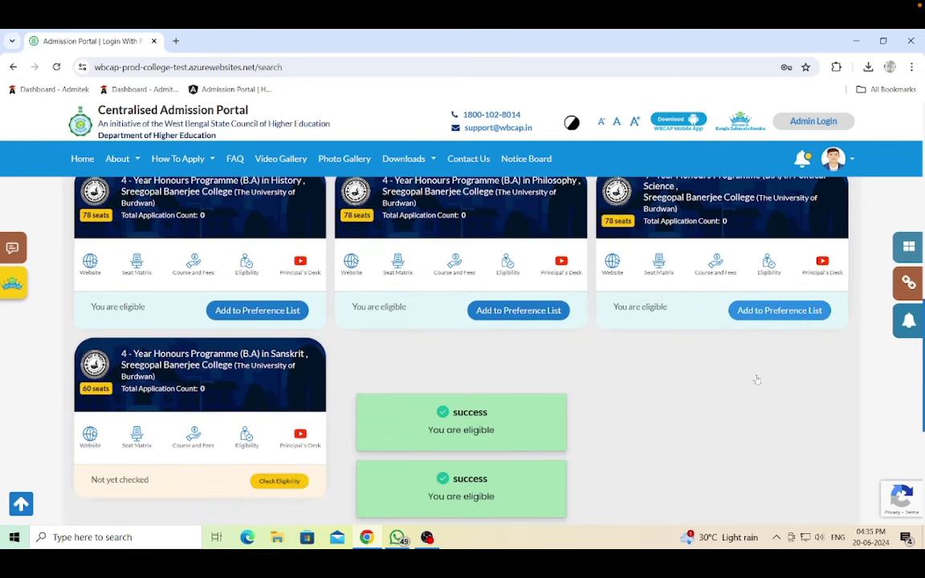
pyautogui.click(280, 481)
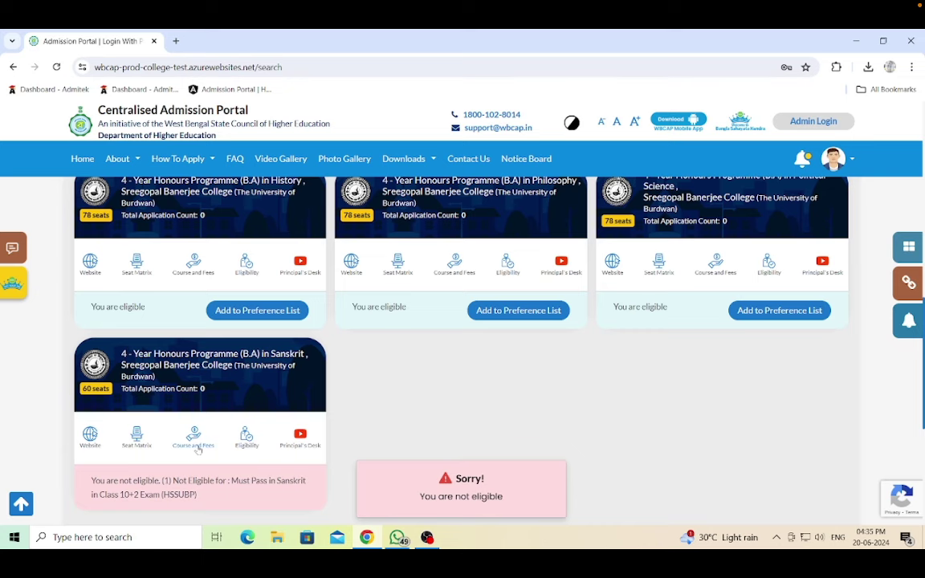
# - Review the Sanskrit eligibility criteria (must pass Sanskrit) and scan the result cards
pyautogui.click(246, 436)
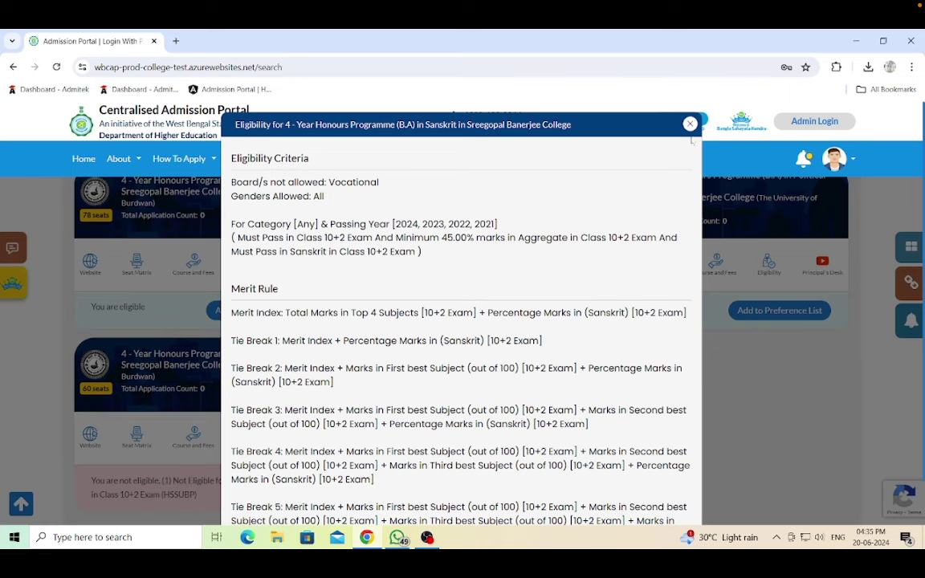
pyautogui.click(690, 124)
pyautogui.scroll(5, 626, 423)
pyautogui.scroll(-1, 624, 423)
pyautogui.scroll(-2, 787, 293)
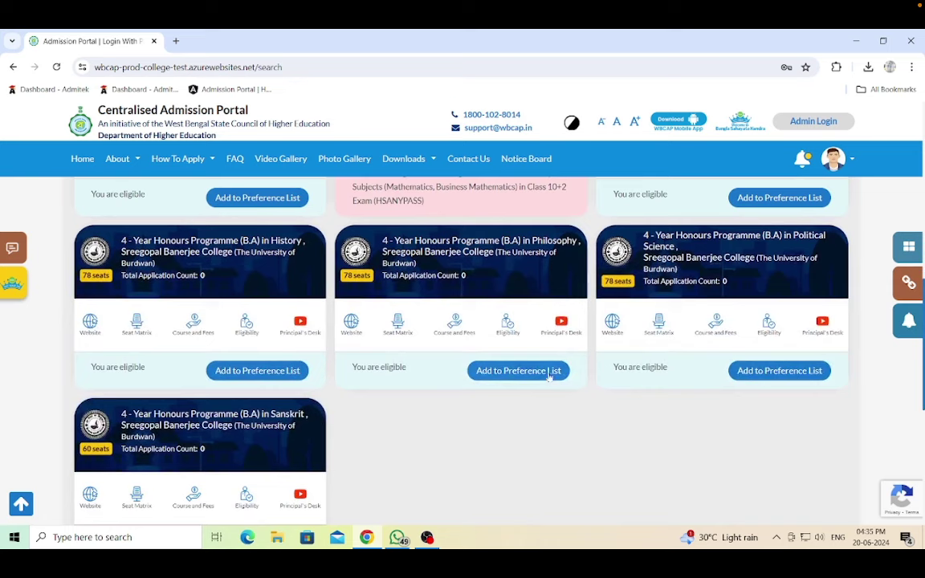
pyautogui.scroll(2, 661, 423)
pyautogui.scroll(2, 490, 371)
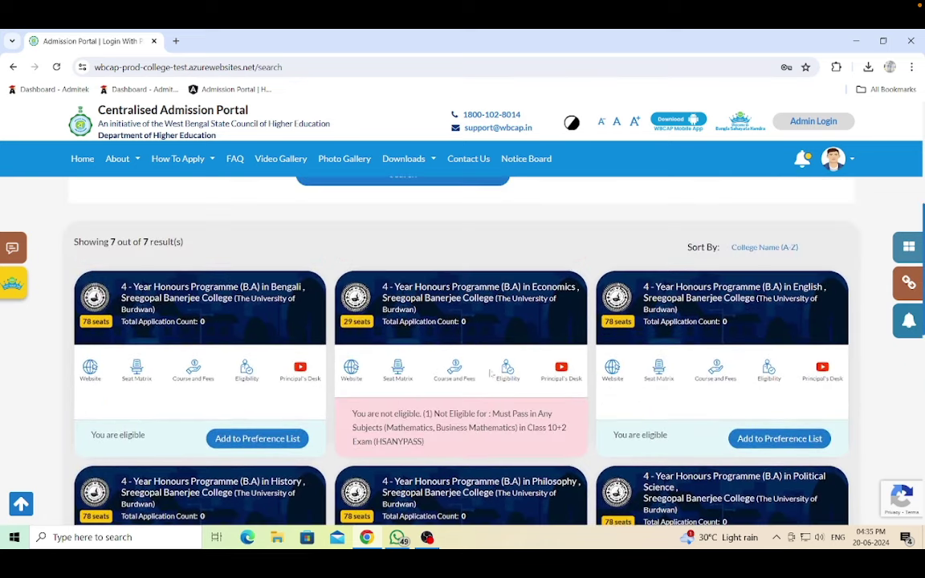
# - Add B.A. Bengali Honours with Political Science and History minors as preference 1
pyautogui.click(261, 441)
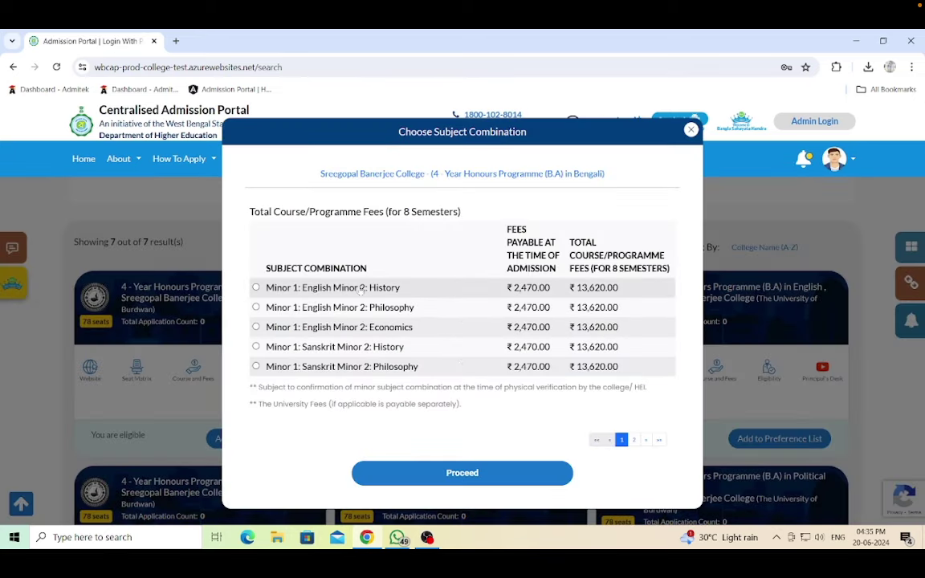
pyautogui.click(256, 287)
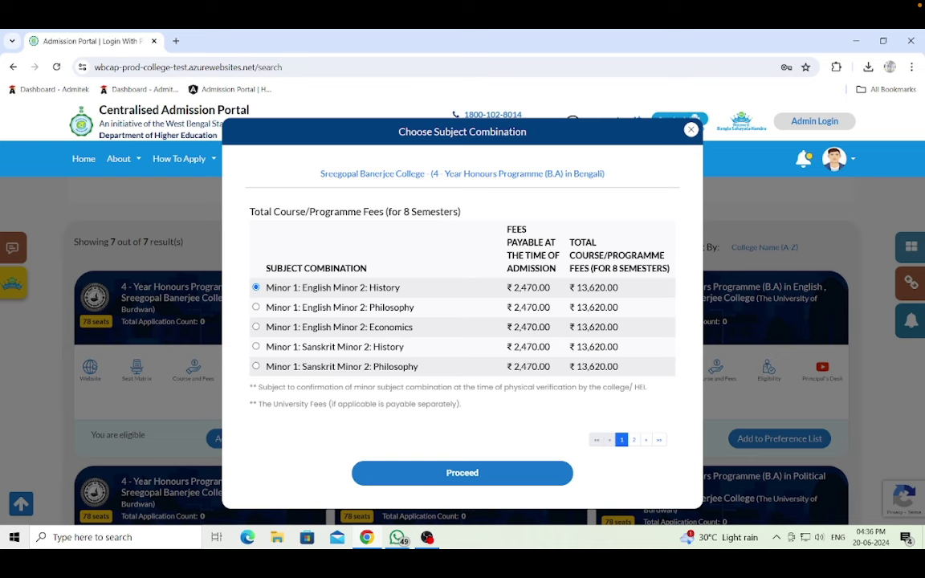
pyautogui.click(633, 439)
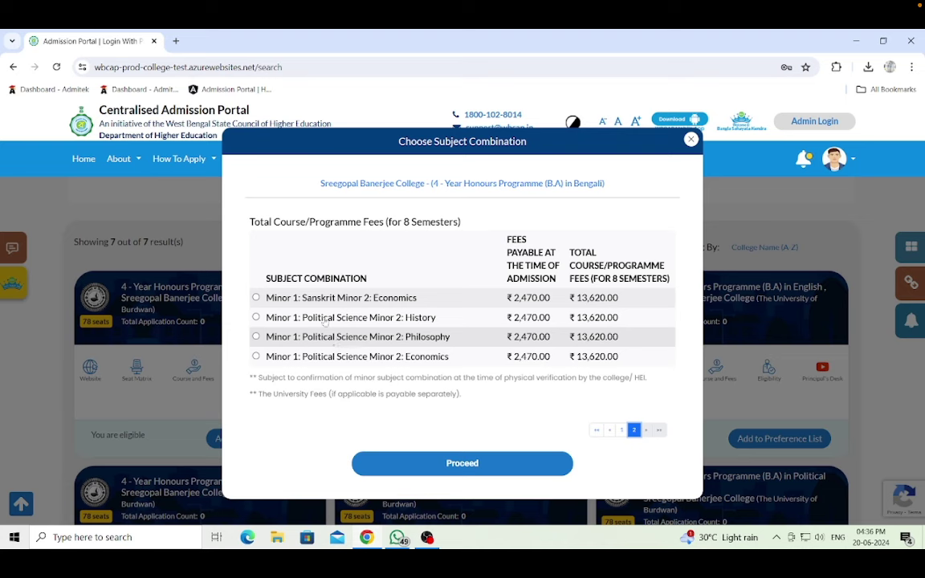
pyautogui.click(256, 317)
pyautogui.click(470, 463)
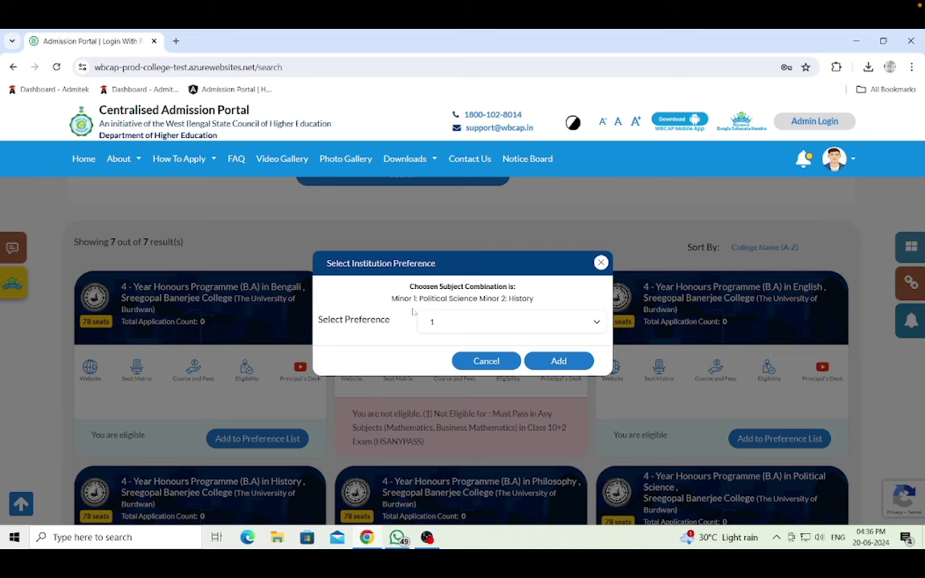
pyautogui.click(558, 362)
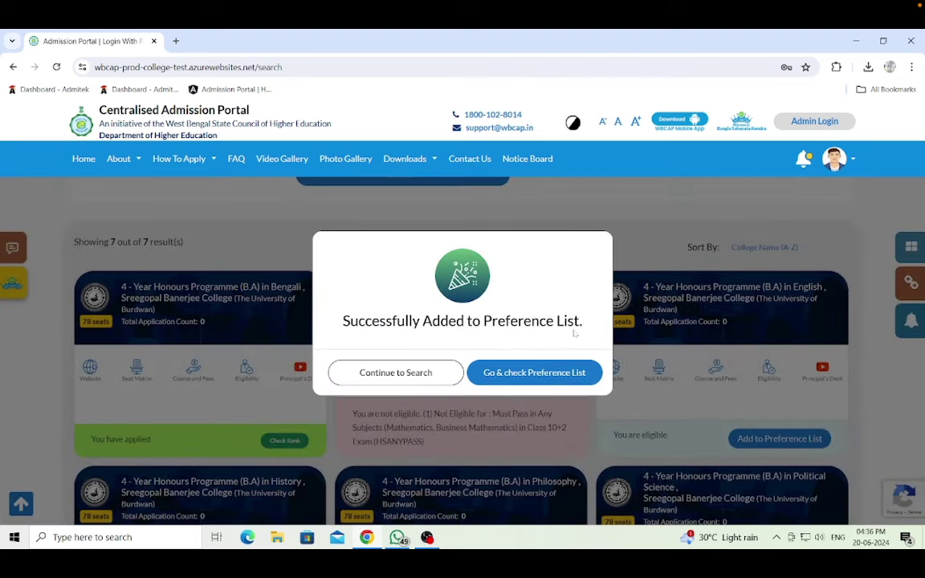
# - Confirm the Bengali course in the Preference List, then return to course search
pyautogui.click(406, 376)
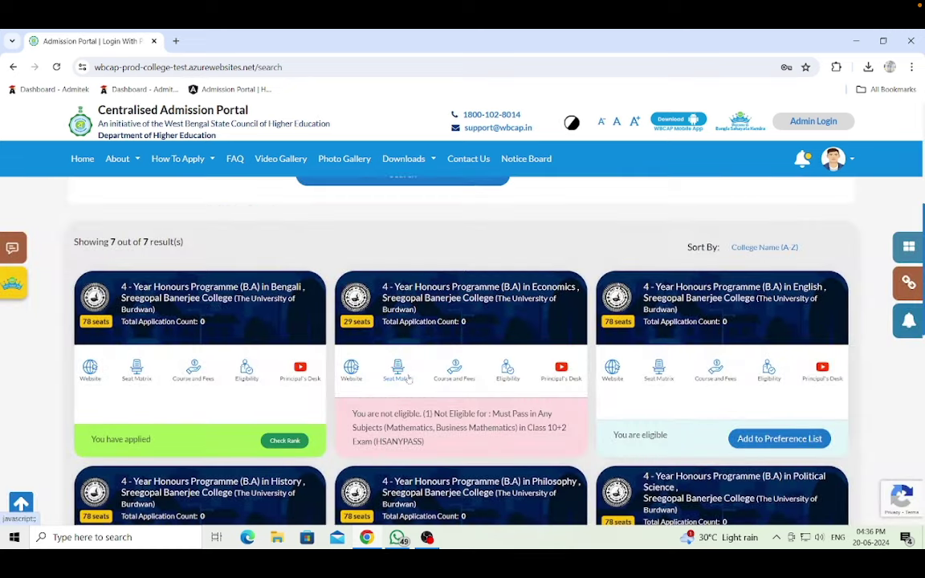
pyautogui.scroll(-1, 410, 378)
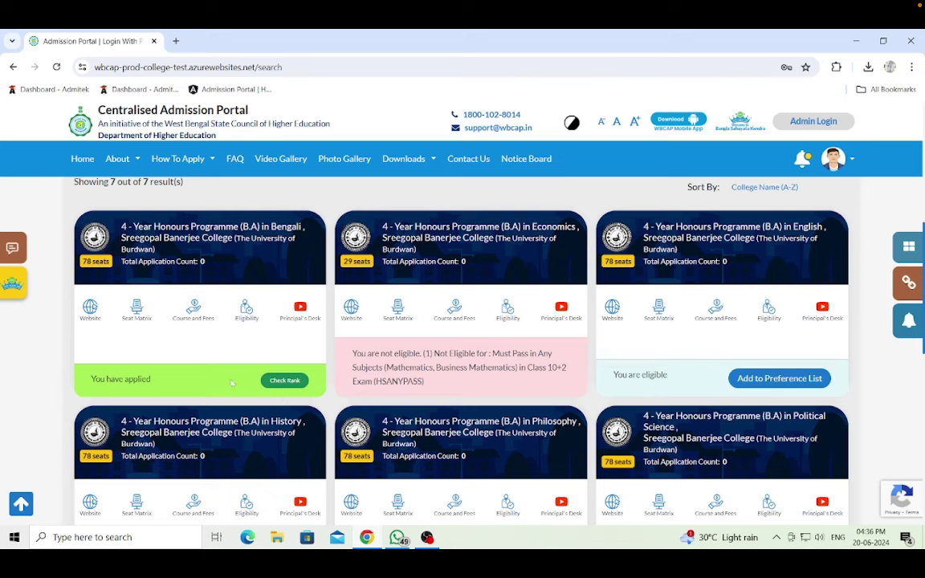
pyautogui.scroll(-1, 231, 384)
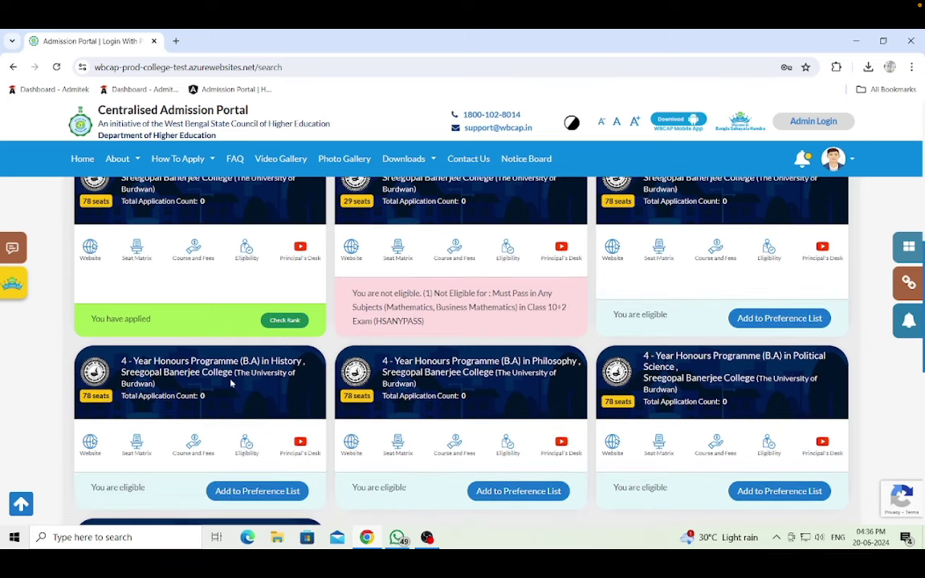
pyautogui.click(282, 320)
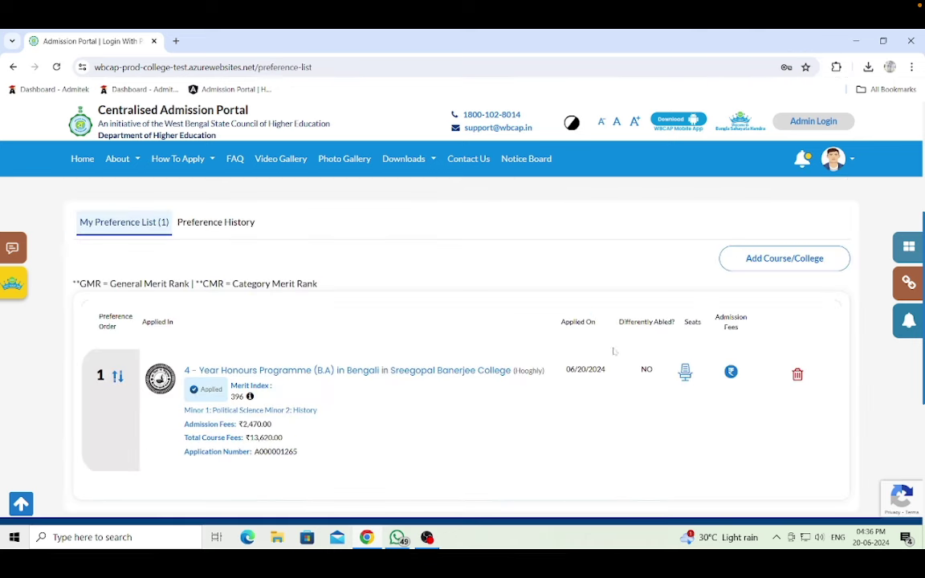
pyautogui.click(783, 380)
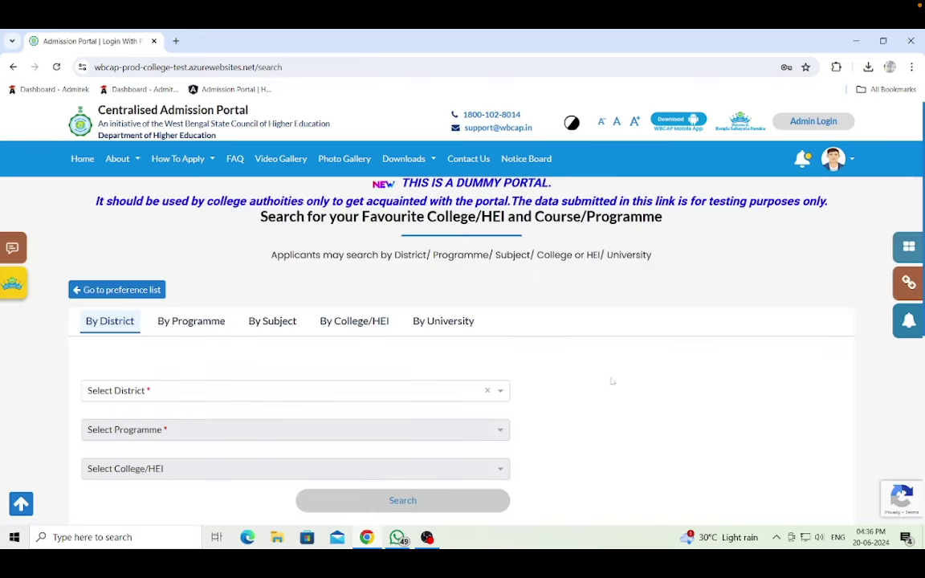
# - Select the 4-Year B.A. (Hons/Hons. with Research) programme
pyautogui.scroll(-3, 611, 381)
pyautogui.scroll(2, 184, 373)
pyautogui.click(184, 371)
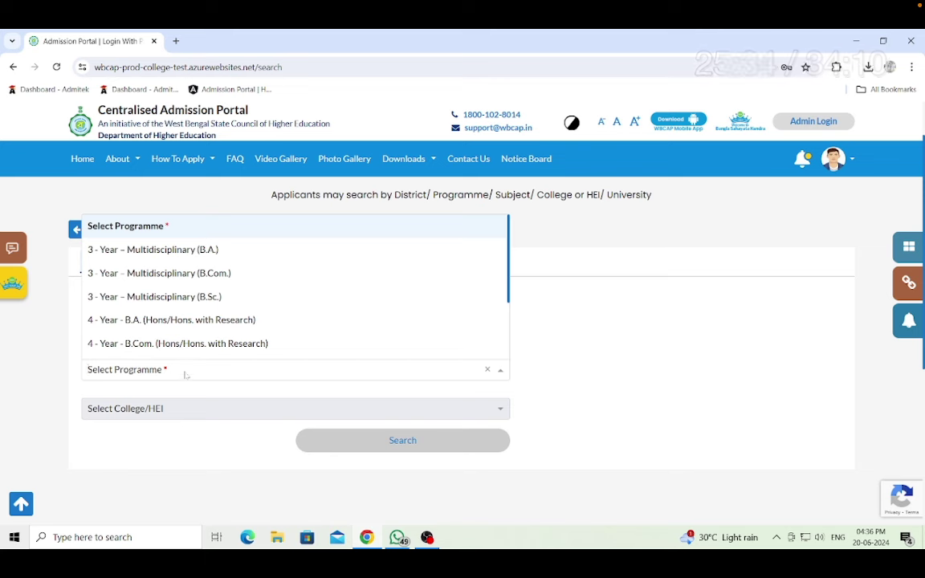
pyautogui.click(169, 330)
# - Search Hooghly Mohsin College's programmes and check eligibility for Bengali
pyautogui.click(204, 410)
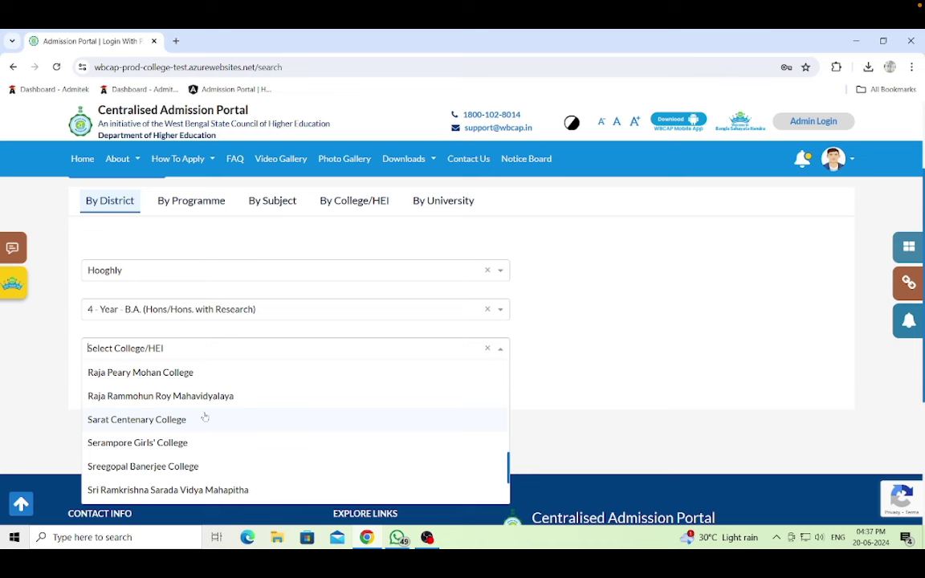
pyautogui.scroll(3, 205, 418)
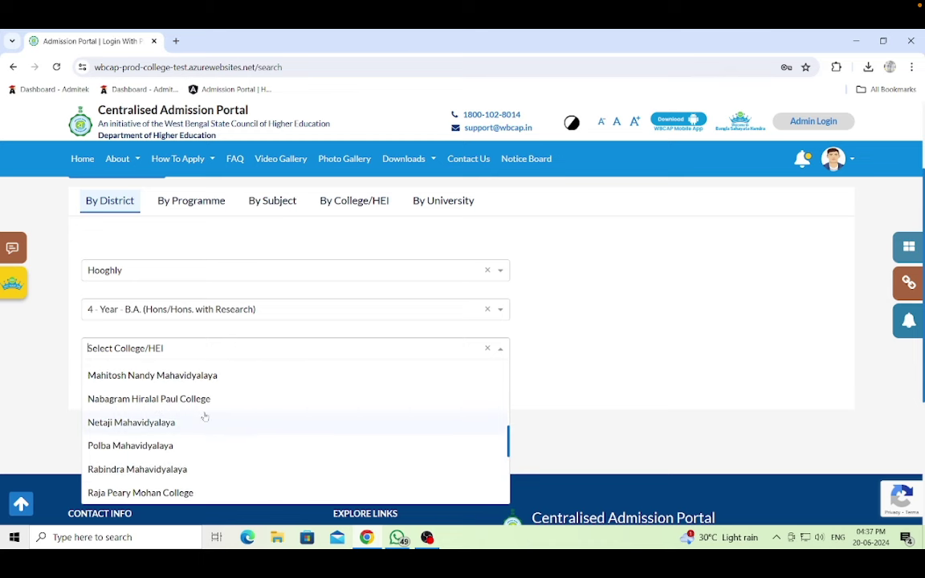
pyautogui.scroll(4, 205, 417)
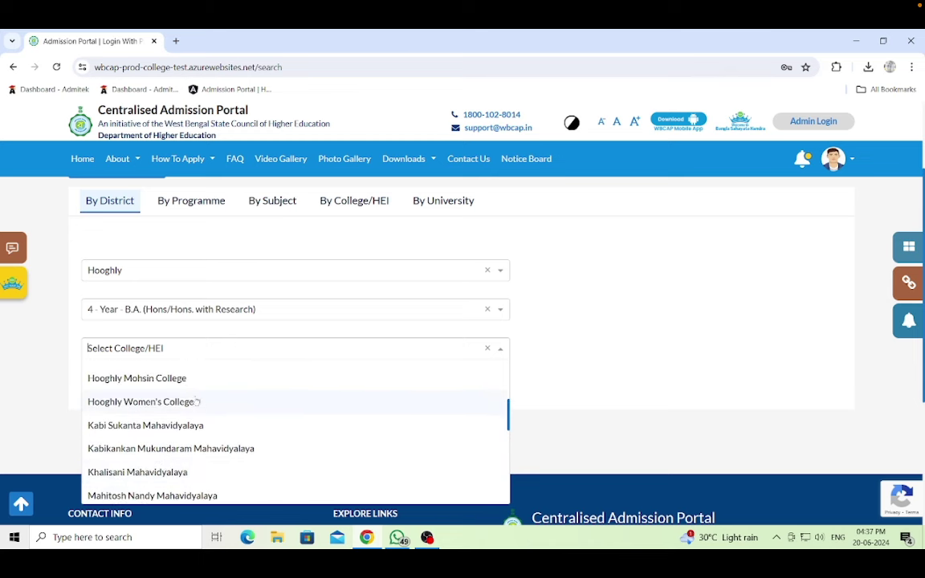
pyautogui.click(173, 378)
pyautogui.click(399, 384)
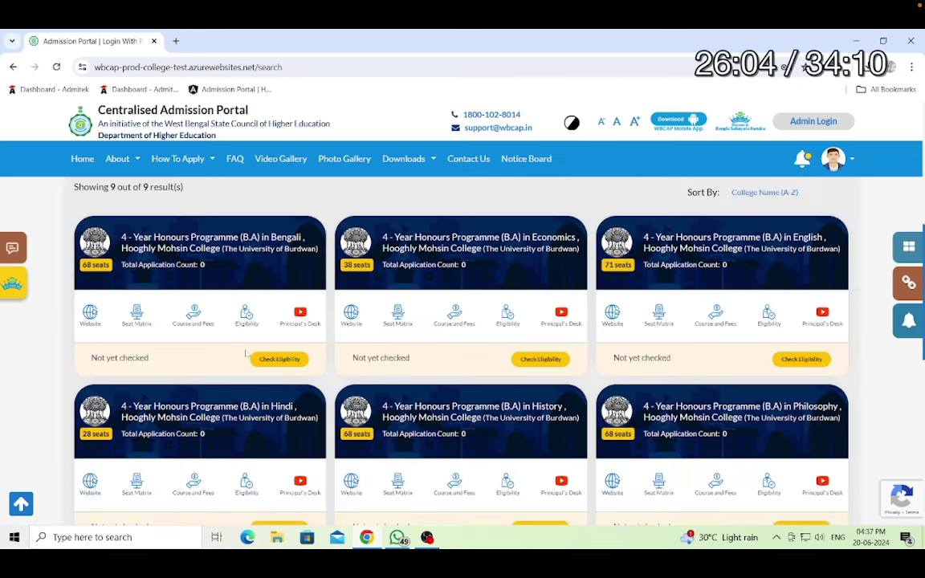
pyautogui.click(281, 360)
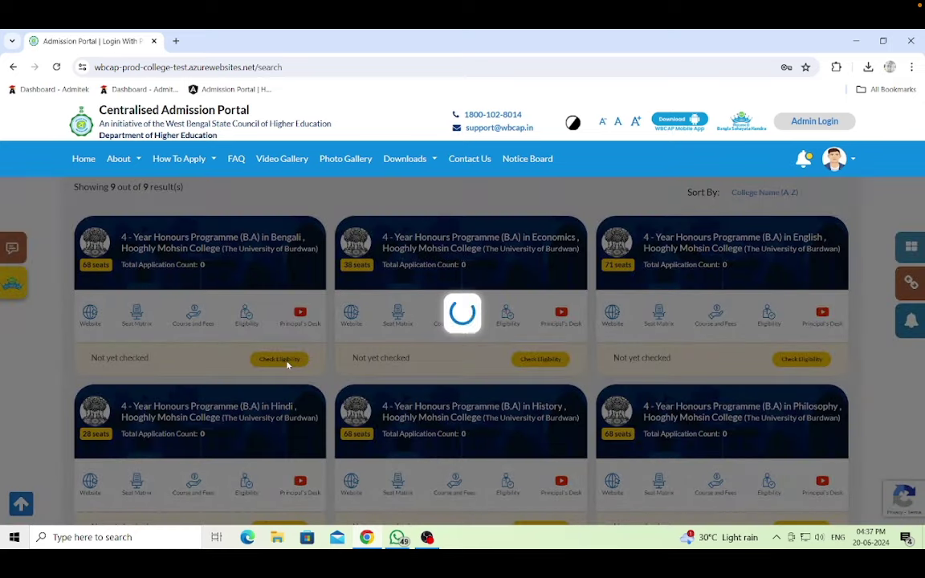